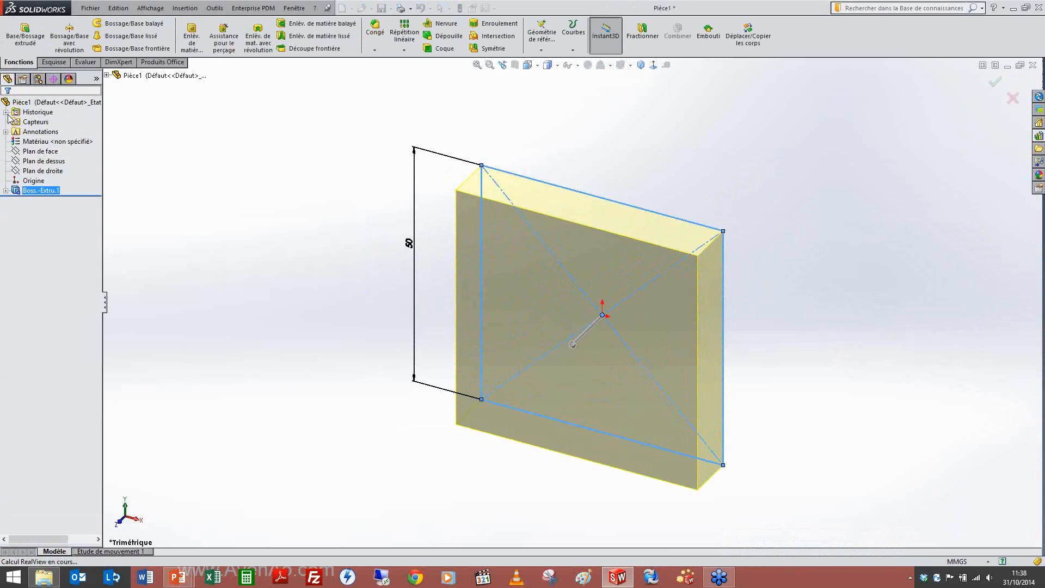
Open the configuration table for the block's extrusion depth dimension and move it lower over the model.
left_click(537, 207)
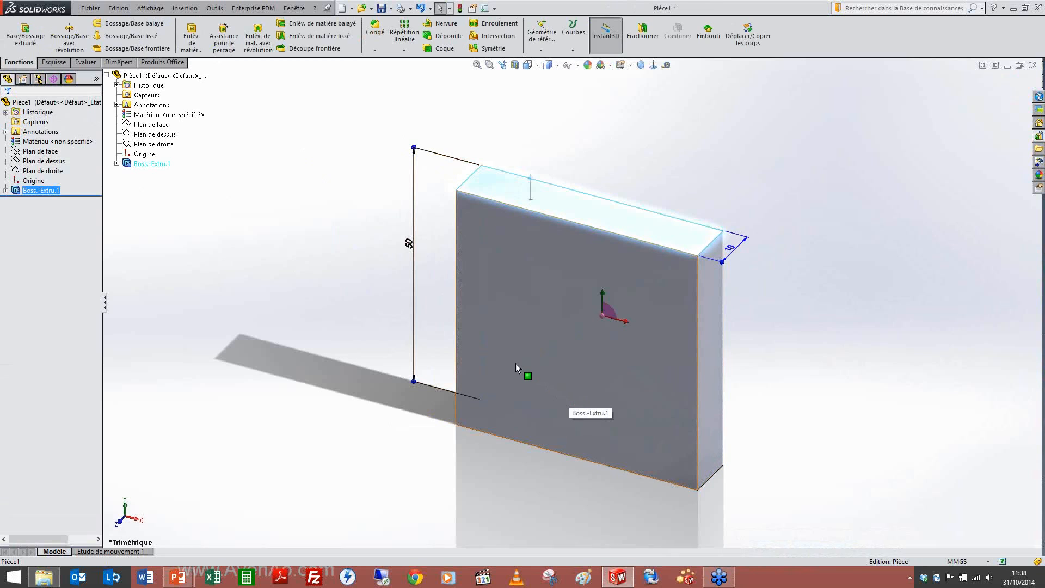
left_click(731, 249)
right_click(733, 253)
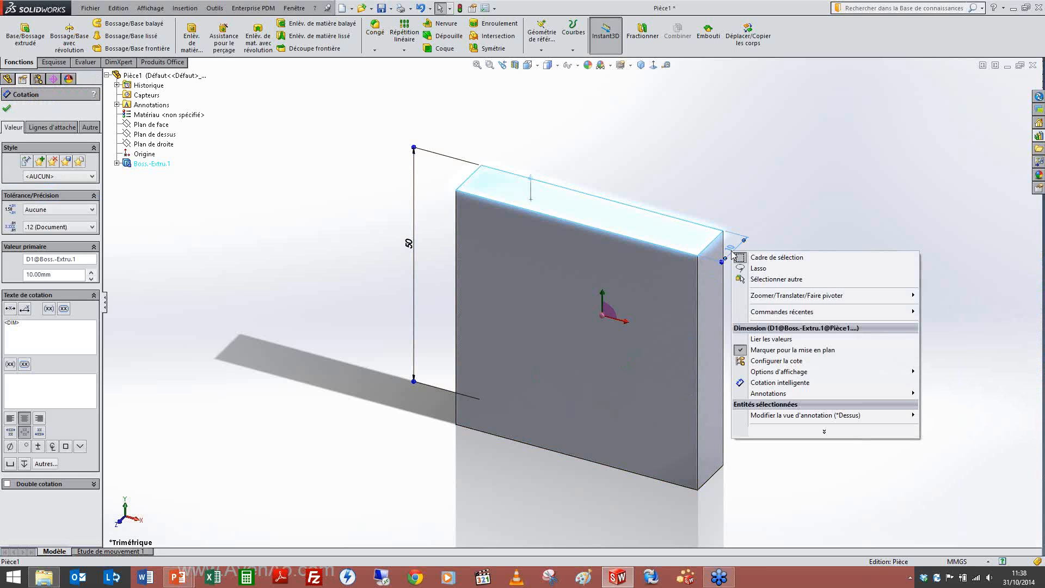
left_click(762, 362)
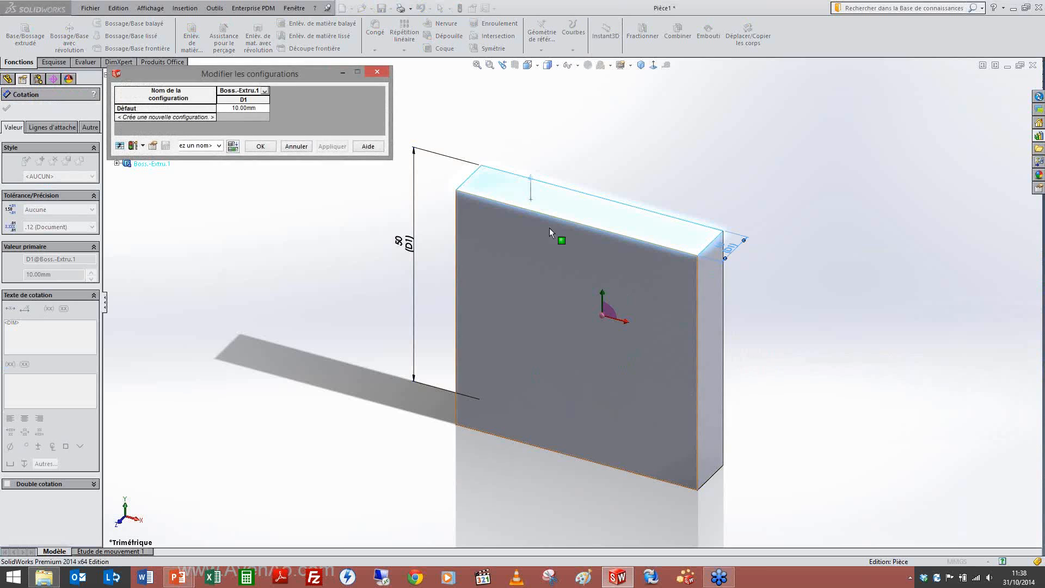
left_click_drag(272, 80, 301, 227)
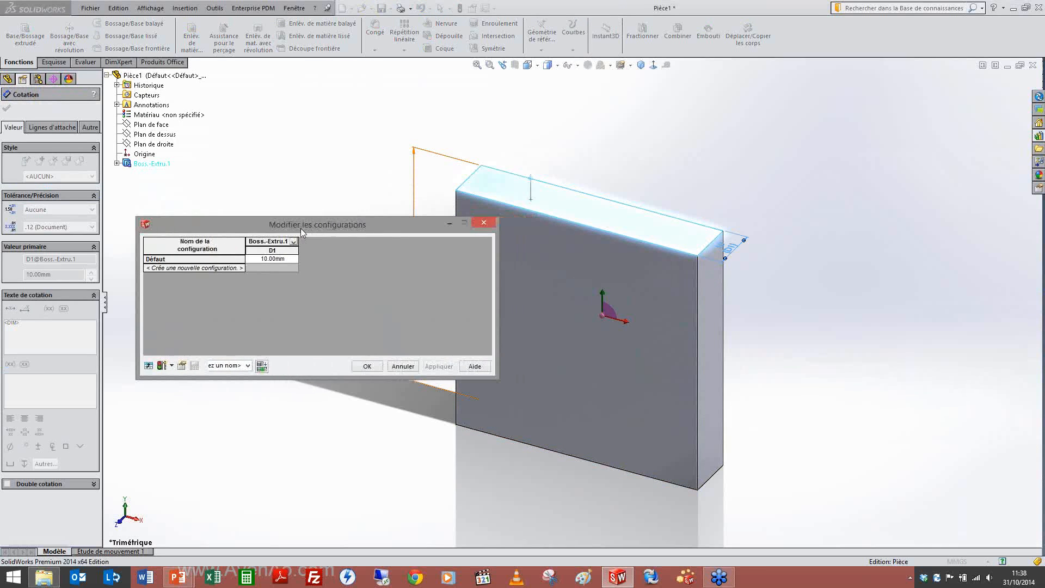
Add two new configurations named test and tet1 to the configuration table.
left_click(190, 267)
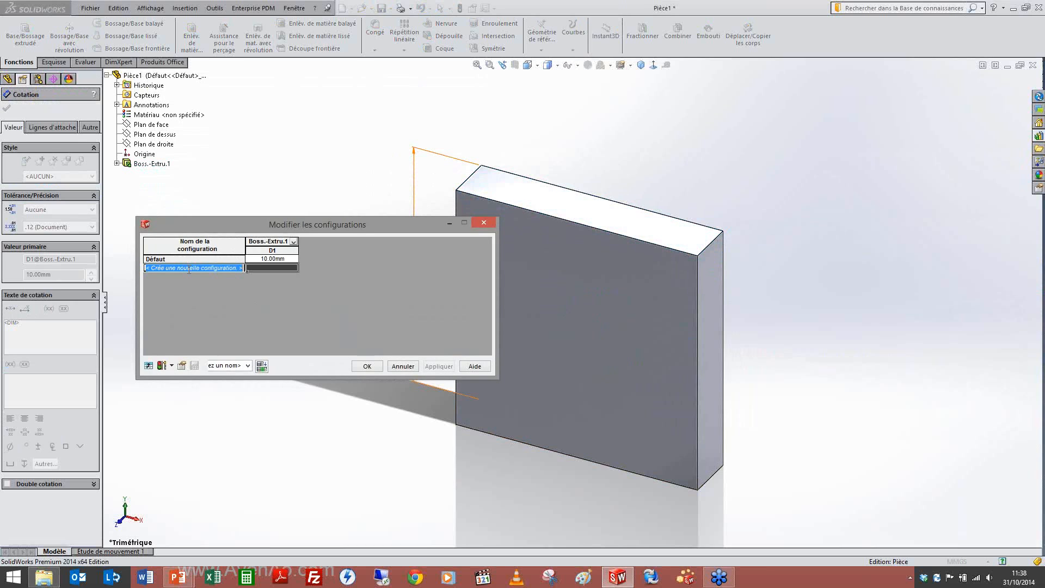
type("test")
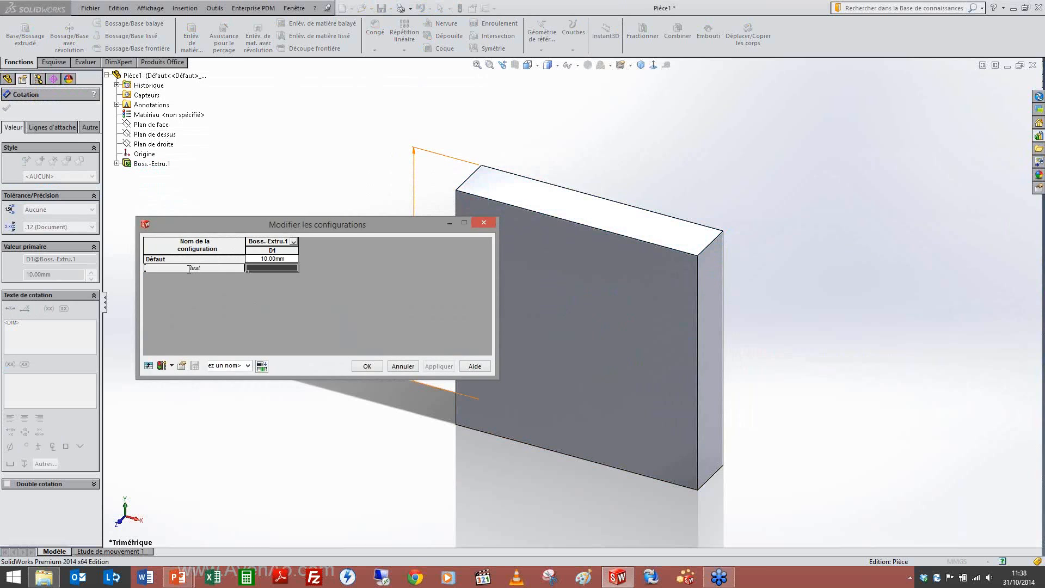
key("Return")
type("tet")
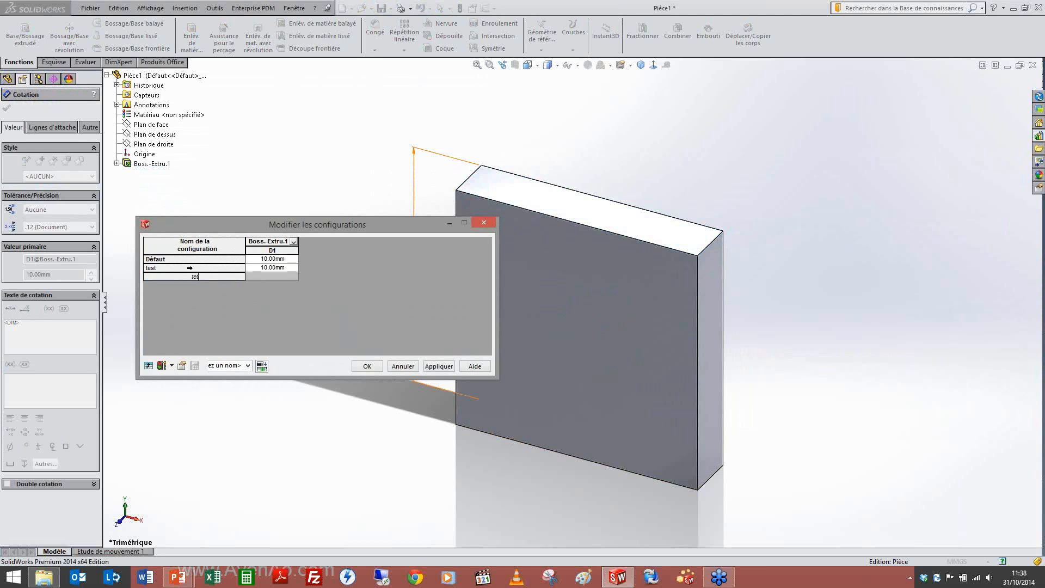
type("1")
key("Return")
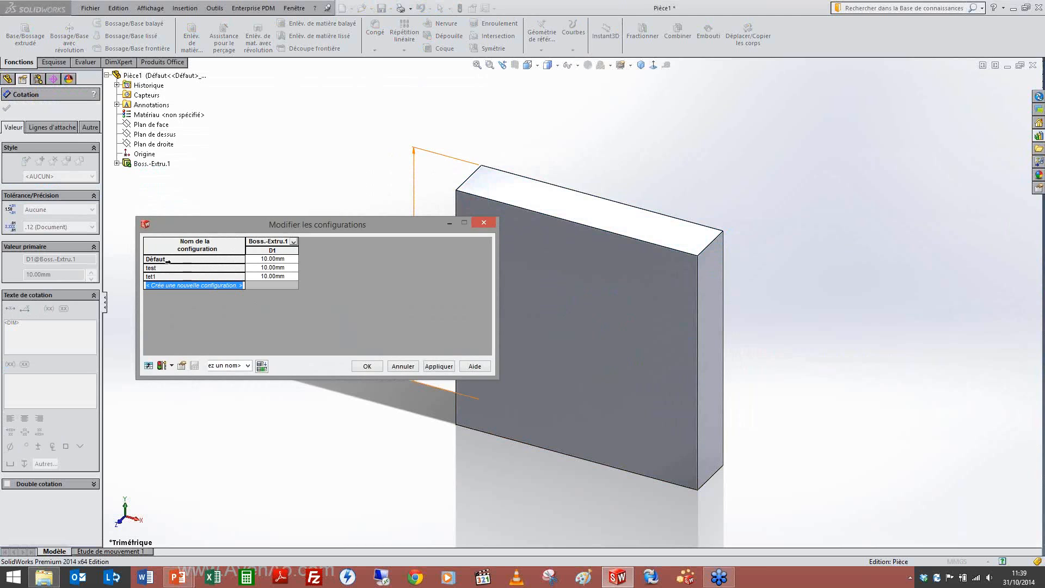
Set the D1 depth to 15 mm for the test configuration and 20 mm for tet1.
left_click(256, 267)
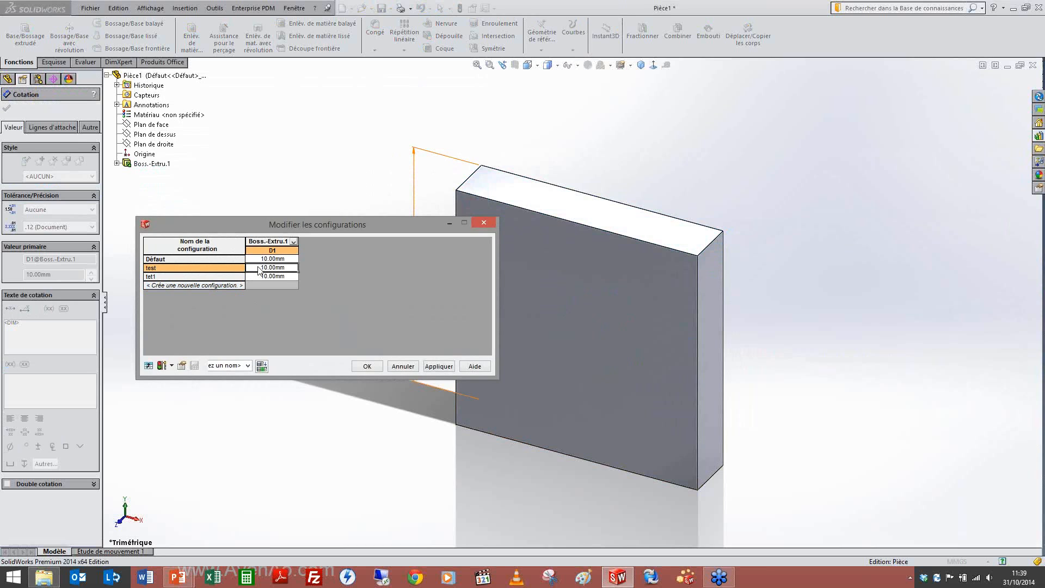
type("15")
key("Return")
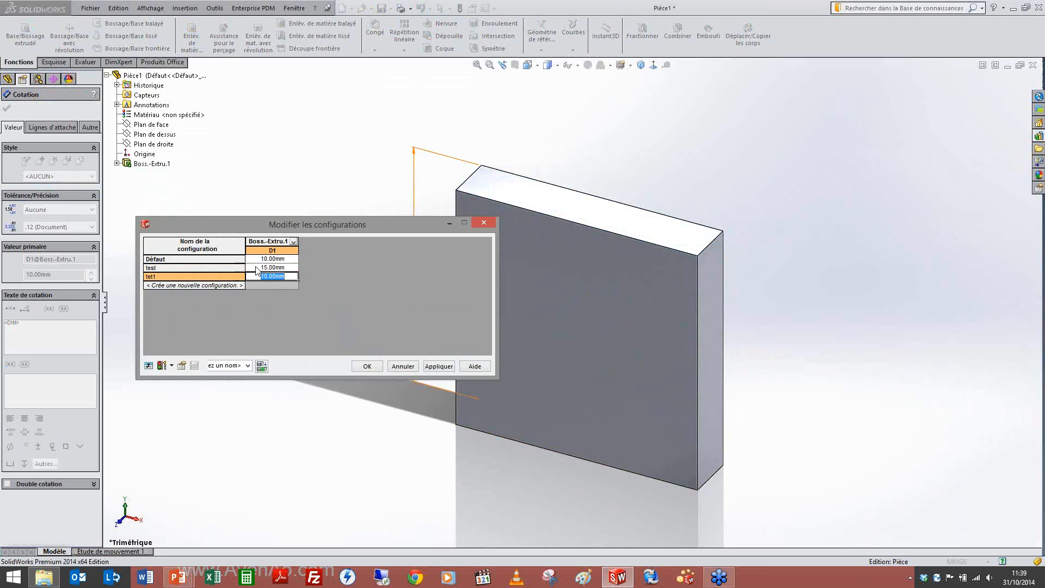
type("20")
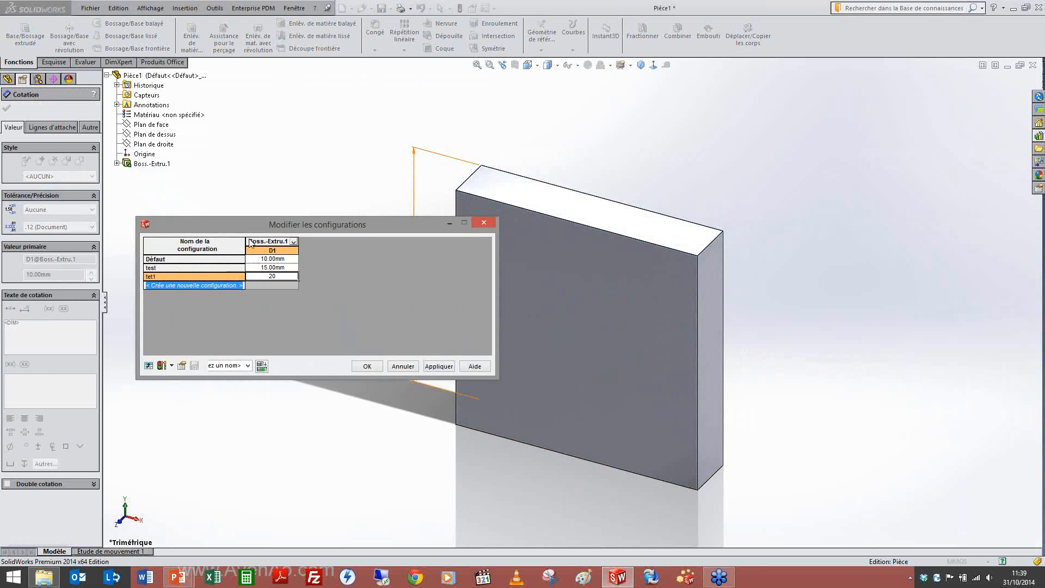
Name the configuration table "table test", apply the changes and close it.
left_click(235, 367)
type("table test")
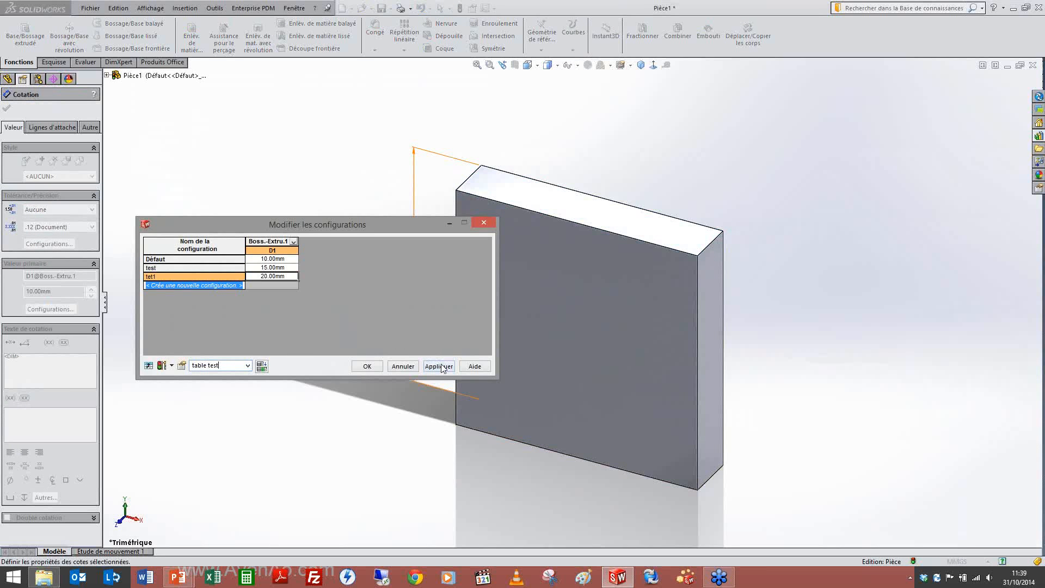
left_click(439, 366)
key("Return")
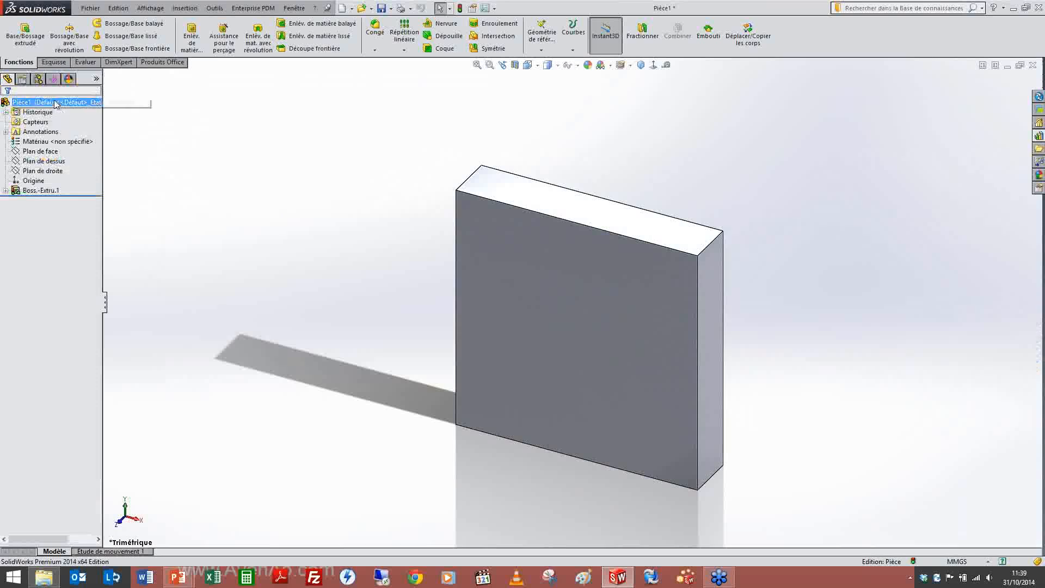
Display the part's configurations and activate test and tet1 in turn to compare the block's thickness.
left_click(38, 80)
left_click(40, 133)
left_click(59, 124)
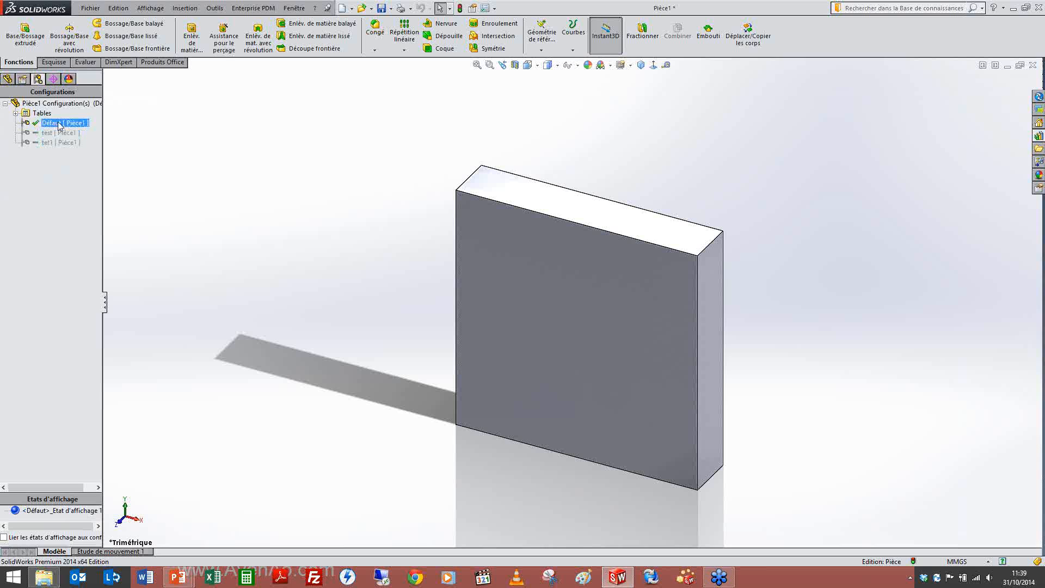
left_click(54, 134)
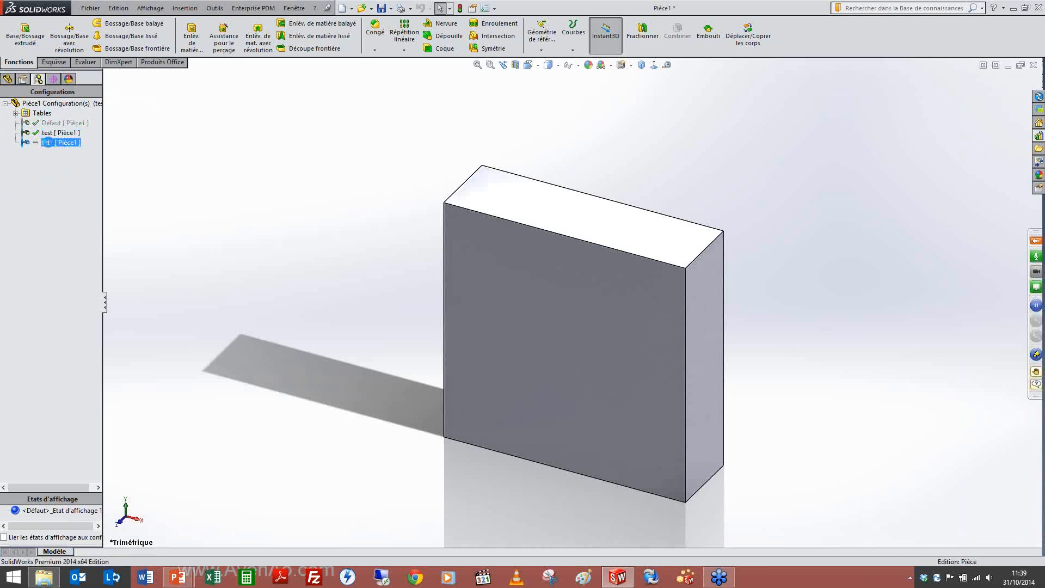
double_click(47, 143)
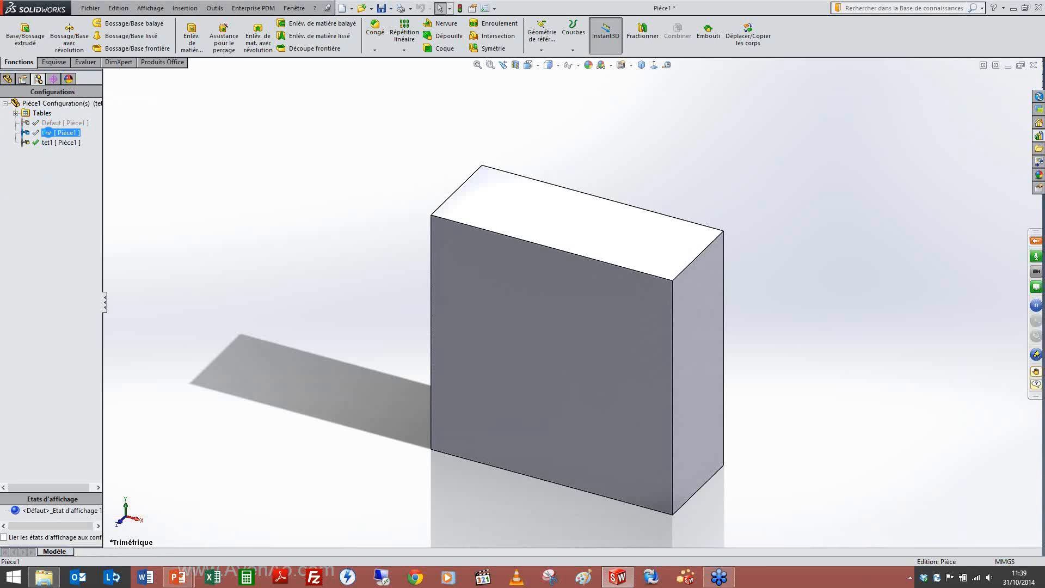
double_click(49, 125)
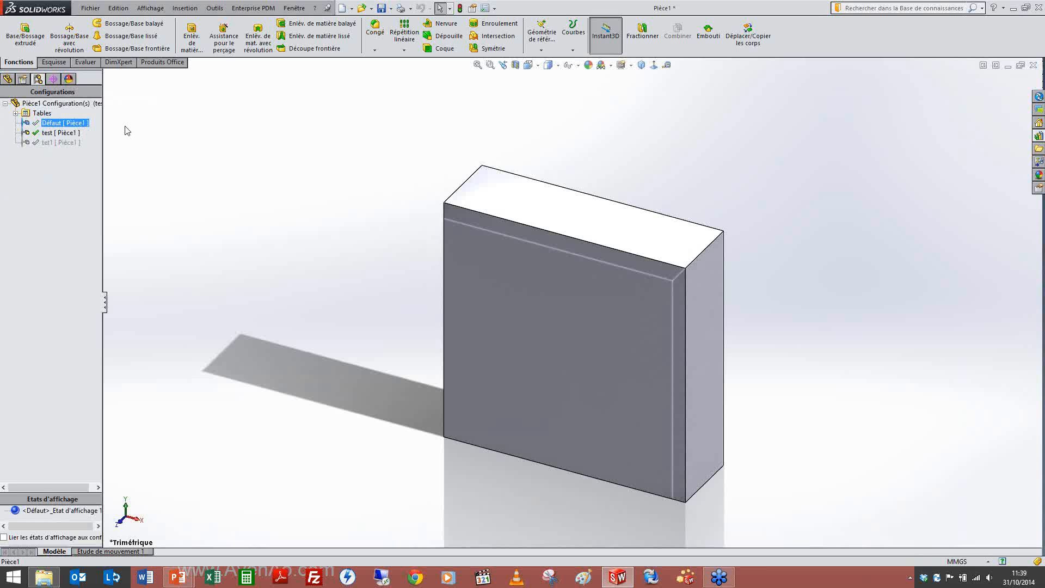
Switch to the PowerPoint slideshow and advance to the slide reviewing design tables (familles de pièces).
key("alt+Tab")
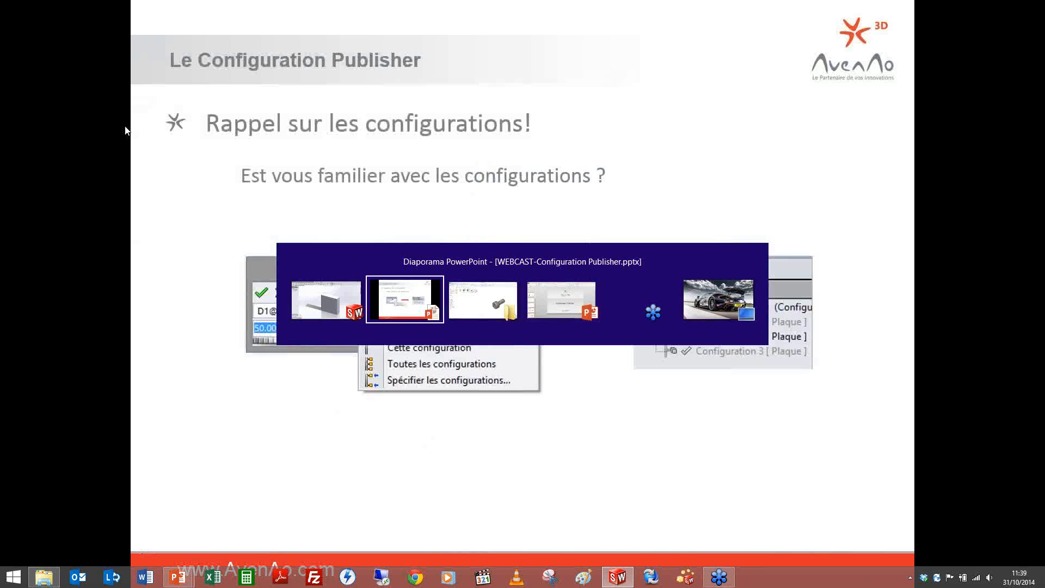
key("Right")
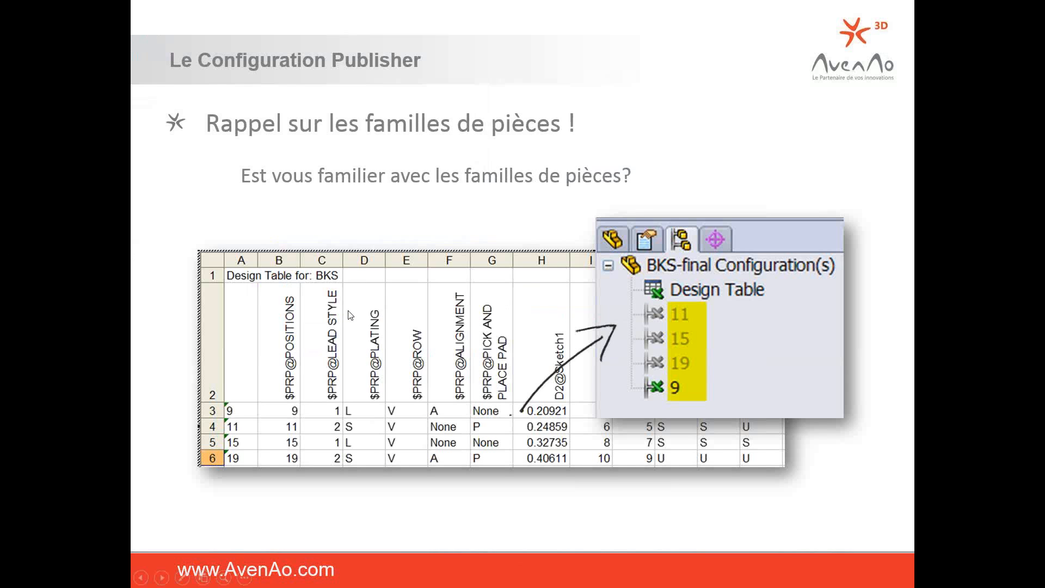
Switch to the Configuration Publisher folder in File Explorer and open the Vis GUIDE 3D.SLDPRT part.
key("alt+Tab")
key("alt+Tab")
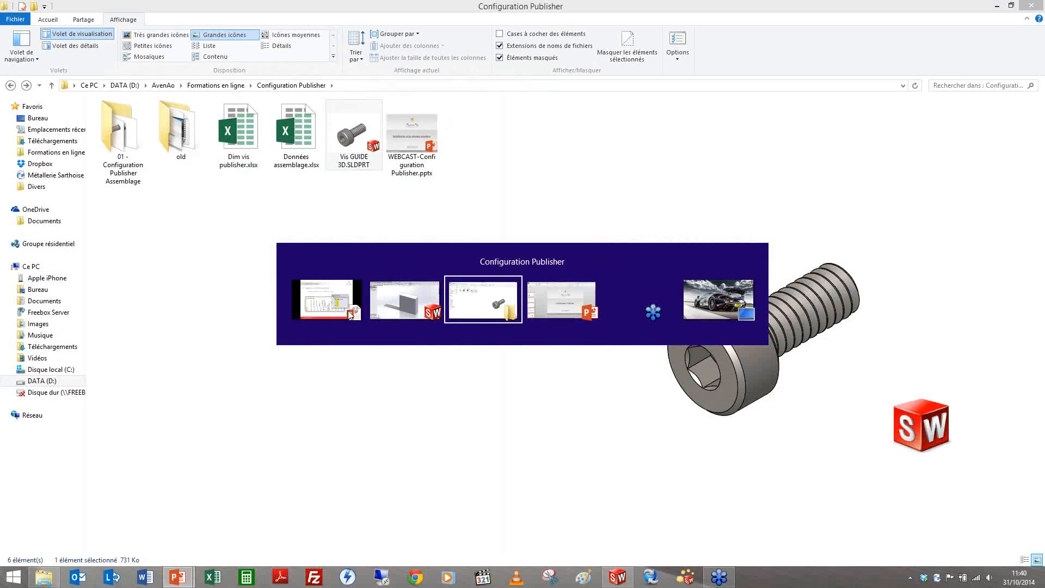
double_click(364, 148)
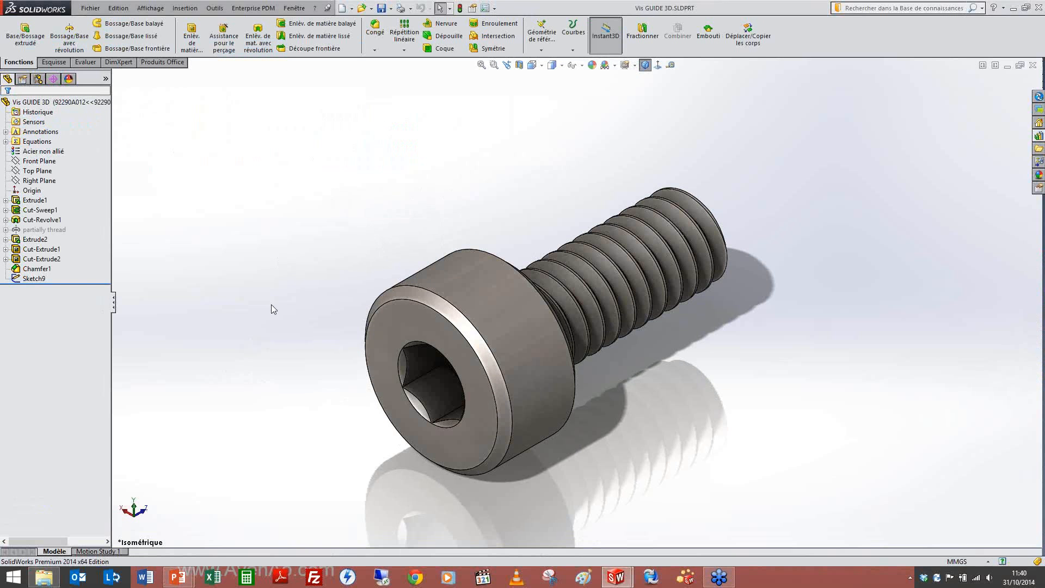
Show the screw's configurations and insert a design table (Famille de pièces) using automatic creation.
left_click(38, 80)
right_click(42, 113)
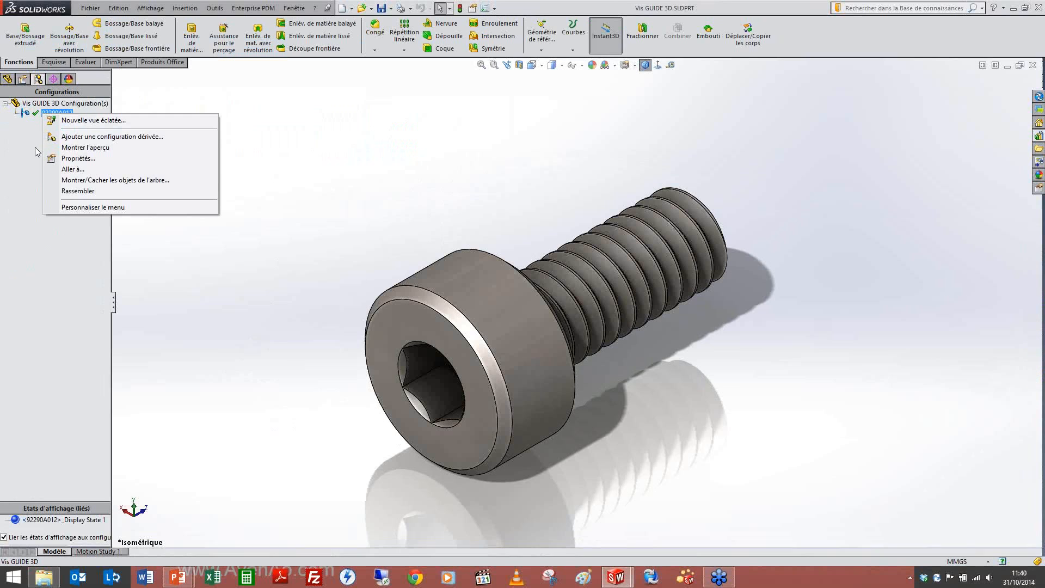
right_click(36, 103)
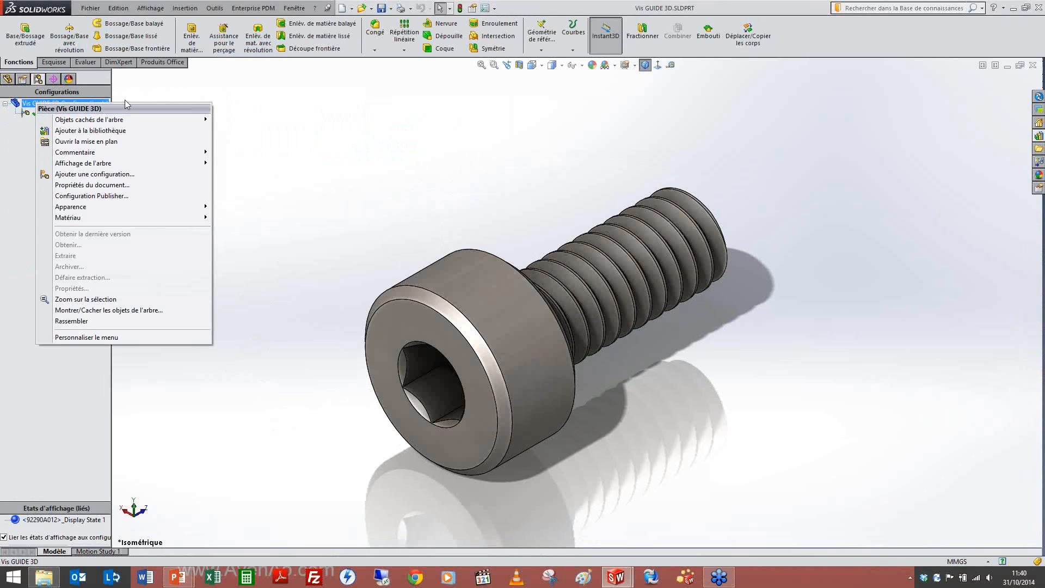
left_click(533, 53)
left_click(184, 8)
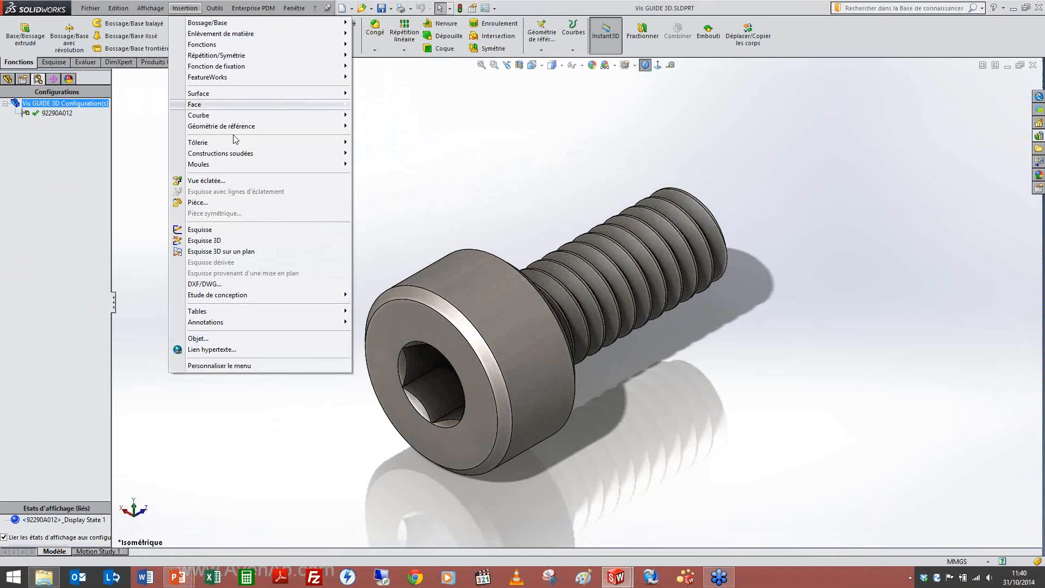
mouse_move(221, 318)
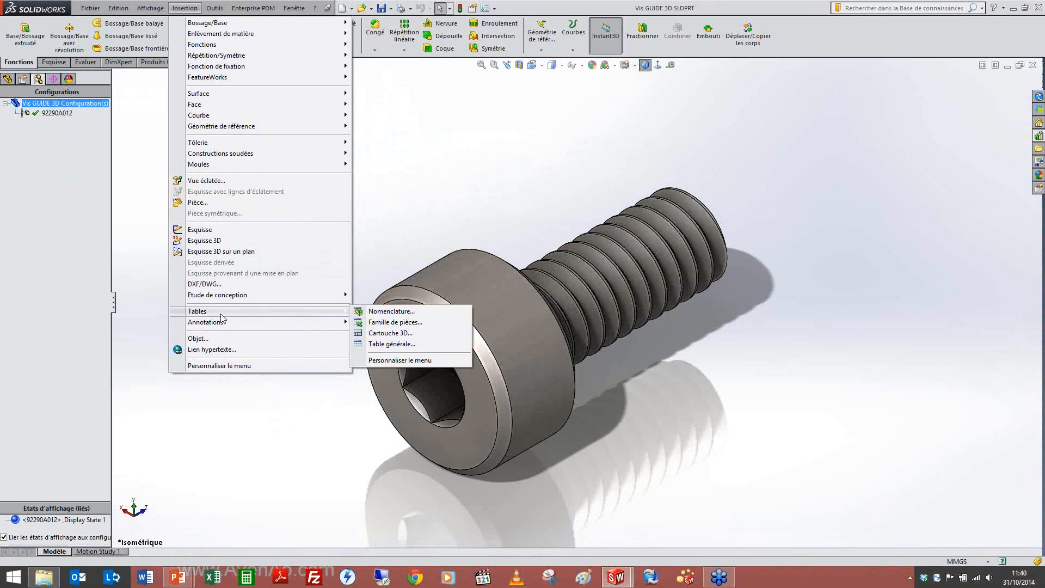
left_click(394, 322)
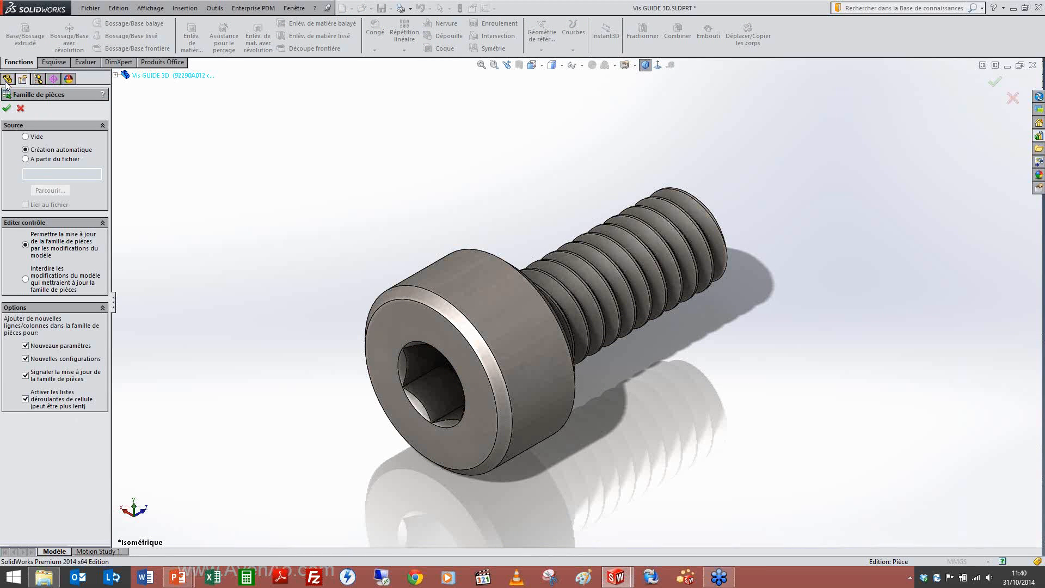
left_click(6, 108)
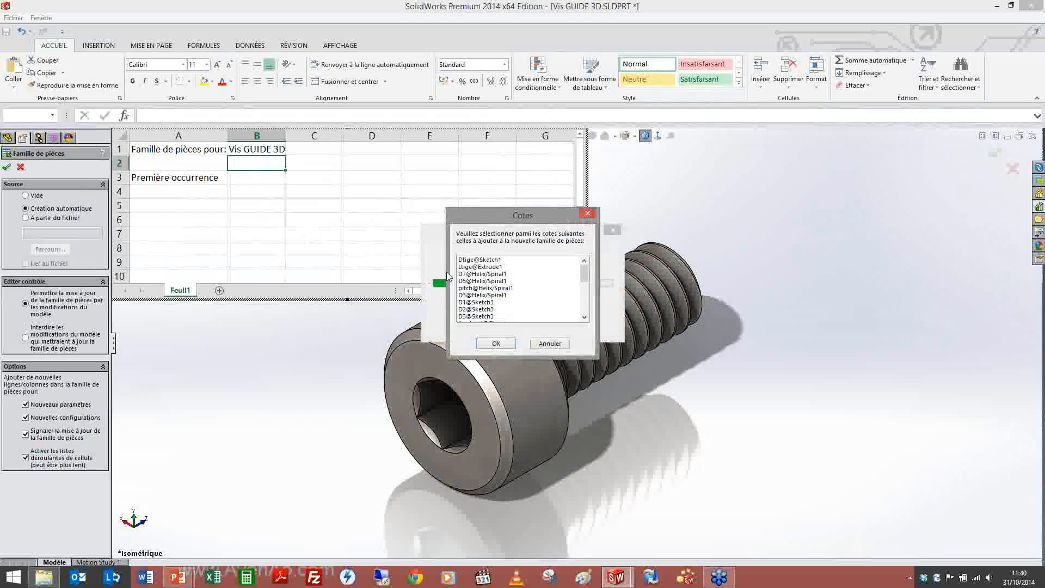
Look through the proposed dimensions, cancel the selection without adding any, and close the embedded design table.
mouse_move(584, 276)
left_mouse_down()
mouse_move(586, 318)
mouse_move(571, 272)
left_mouse_up()
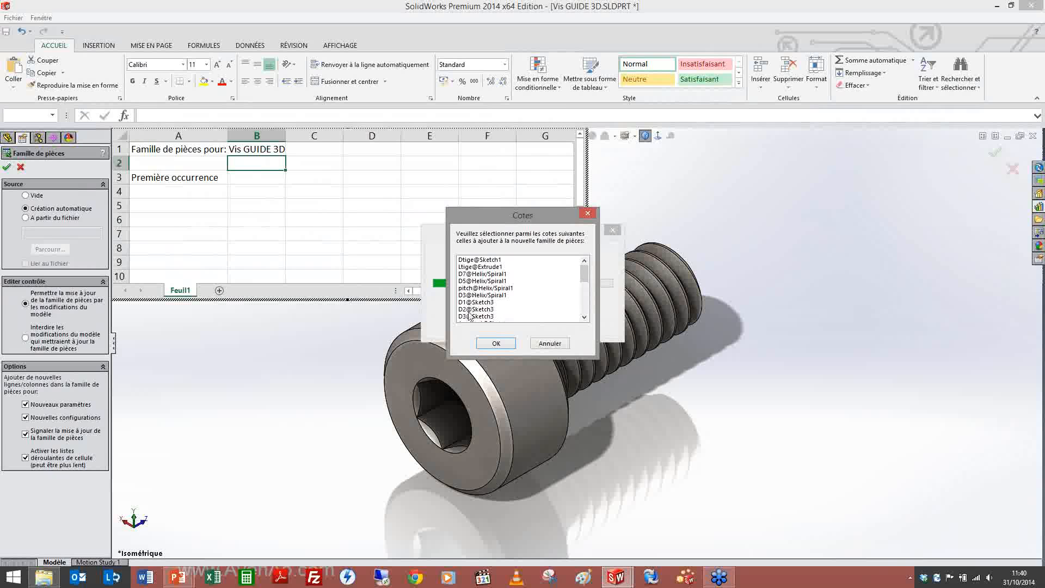
left_click(548, 344)
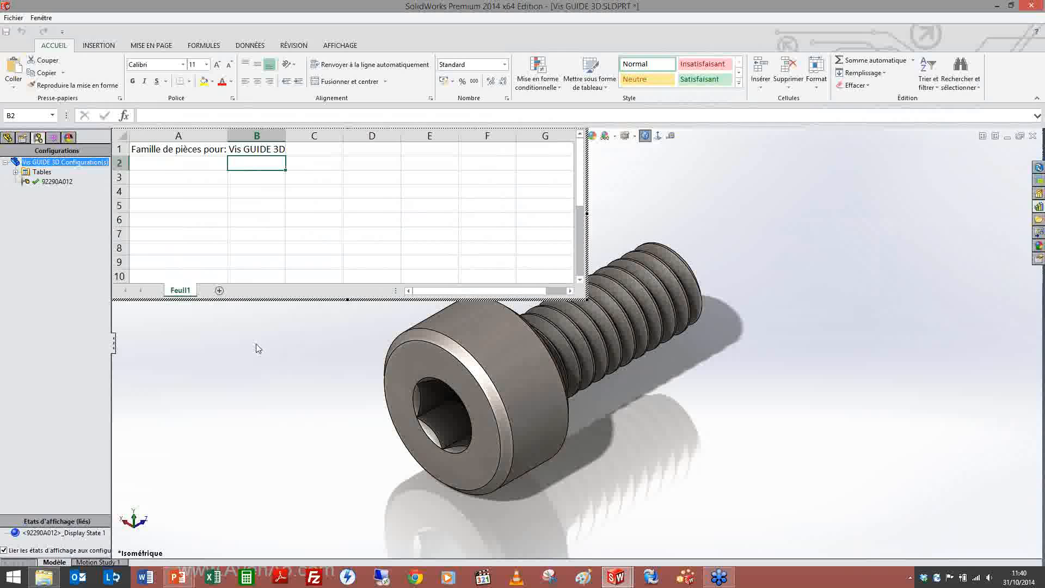
left_click(250, 347)
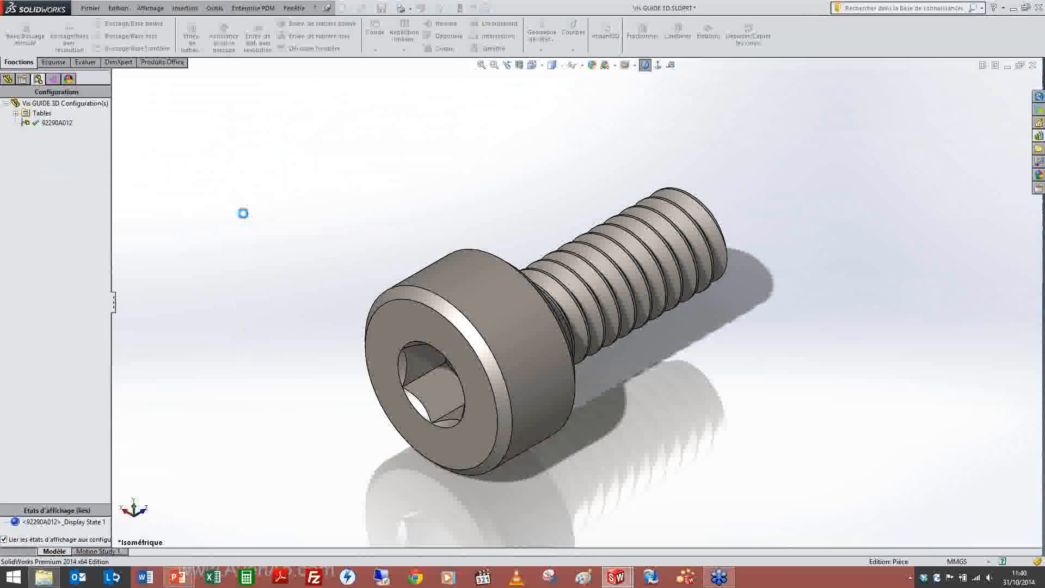
key("Return")
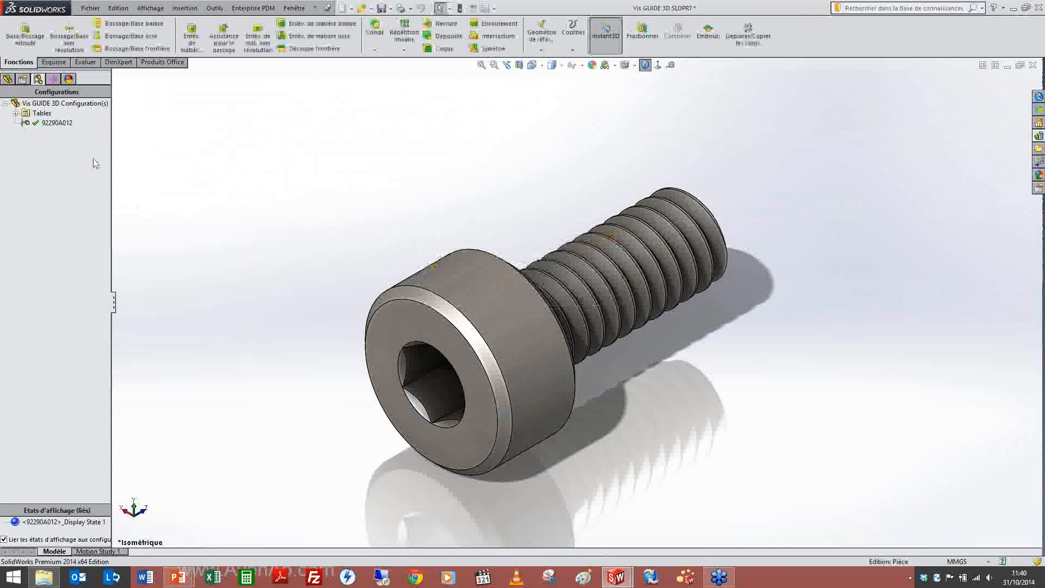
Delete the design table from the screw part's tables and confirm the deletion.
left_click(22, 115)
left_click(15, 113)
left_click(49, 122)
right_click(49, 123)
left_click(86, 177)
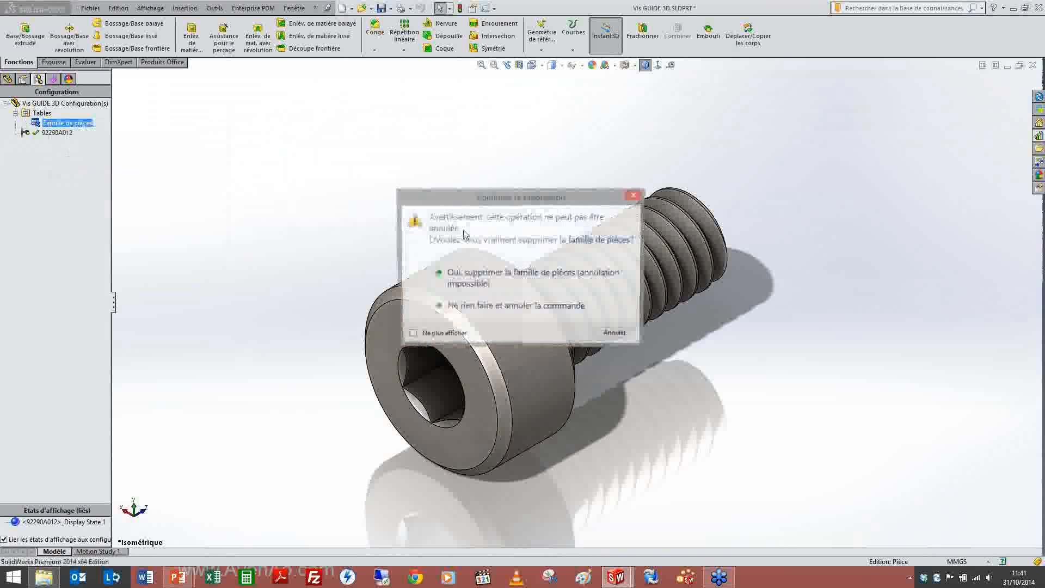
left_click(474, 278)
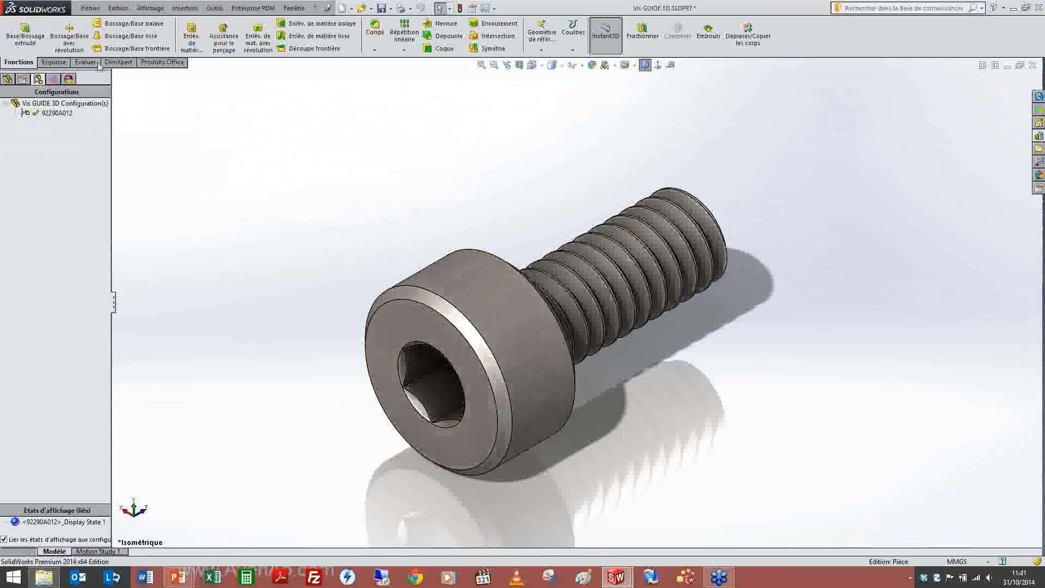
Create a new document from the part template (Pièce).
left_click(90, 8)
left_click(100, 25)
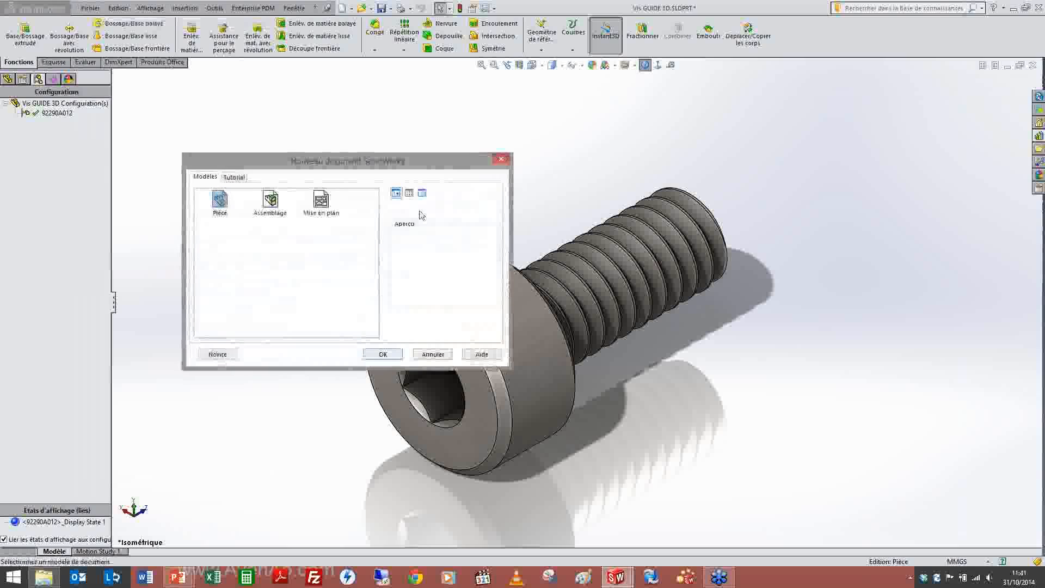
left_click(382, 355)
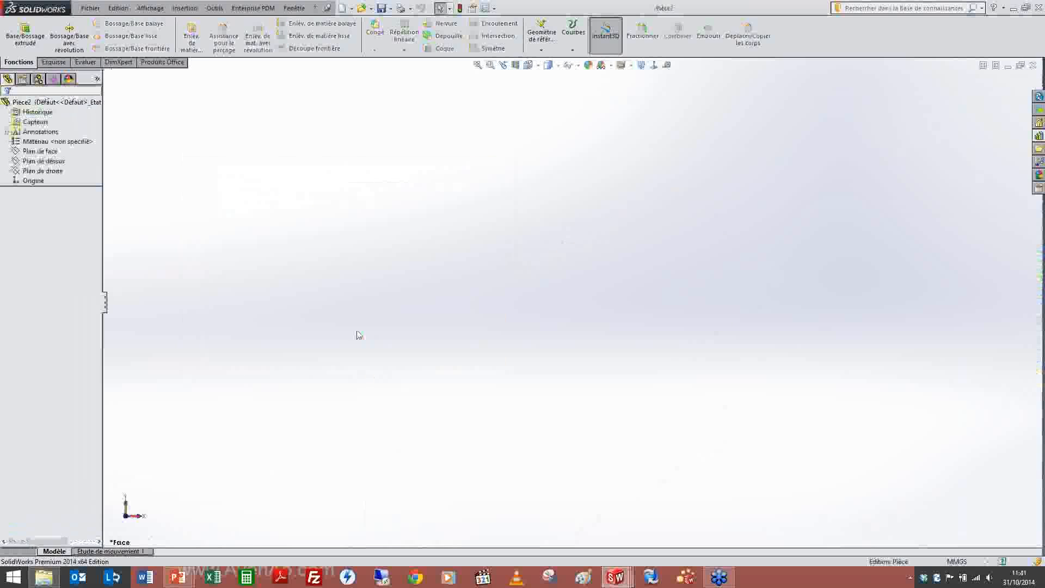
Sketch a 20 × 20 mm centre rectangle at the origin on the front plane (Plan de face).
left_click(43, 151)
left_click(61, 134)
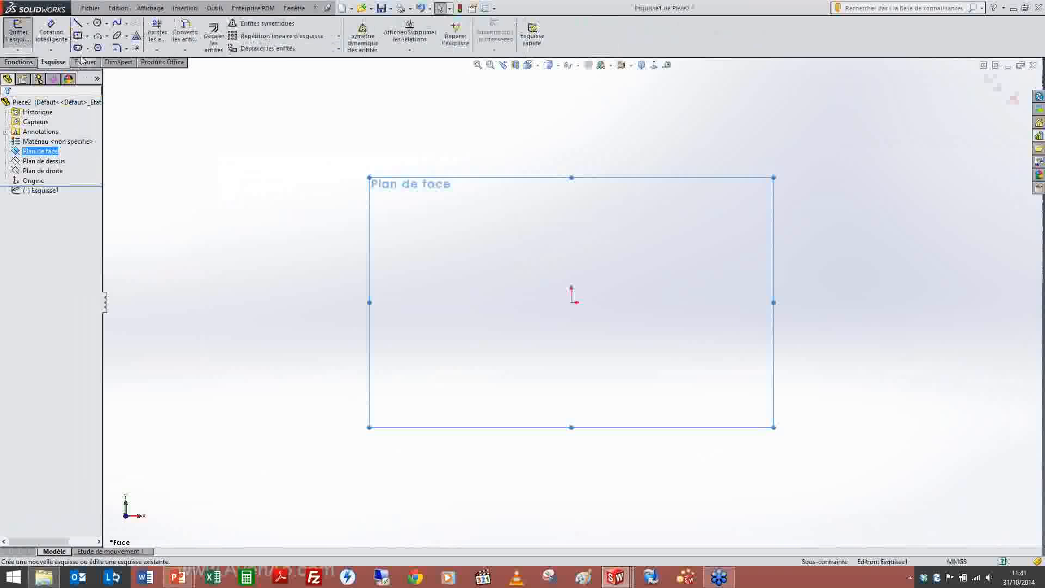
left_click(78, 36)
left_click(571, 303)
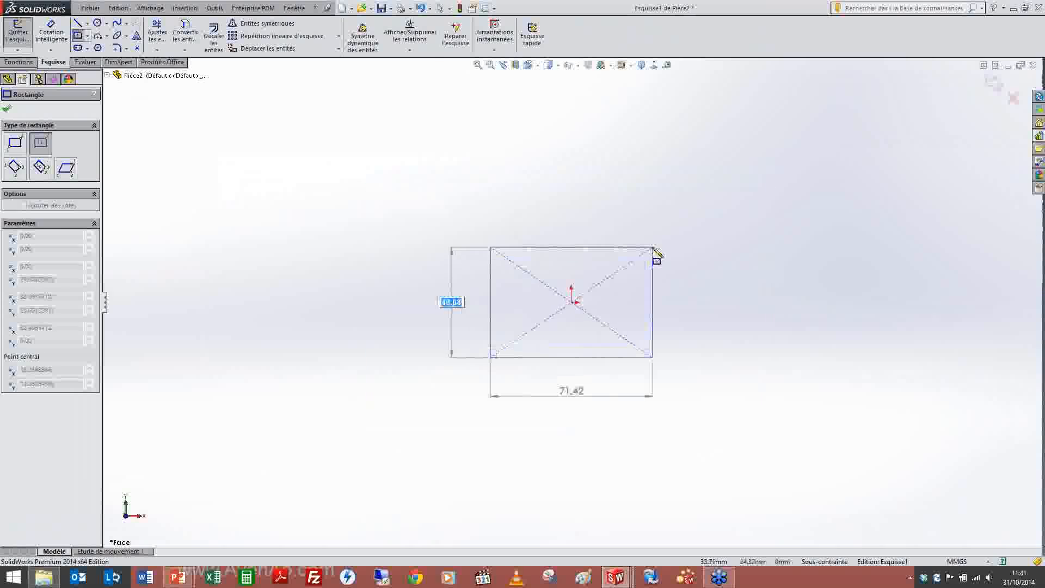
type("20")
key("Return")
type("0")
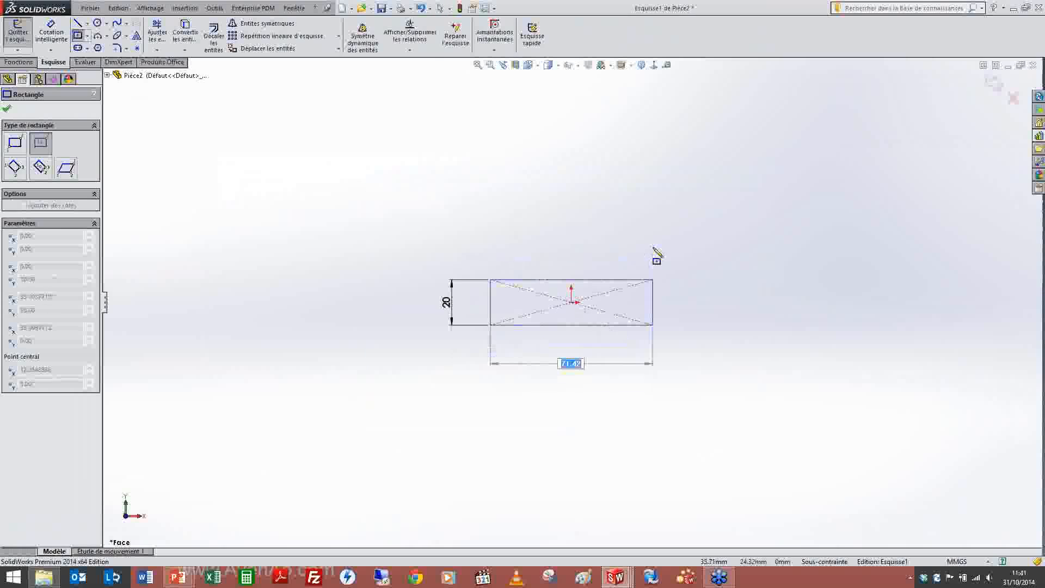
key("BackSpace")
type("20")
key("Return")
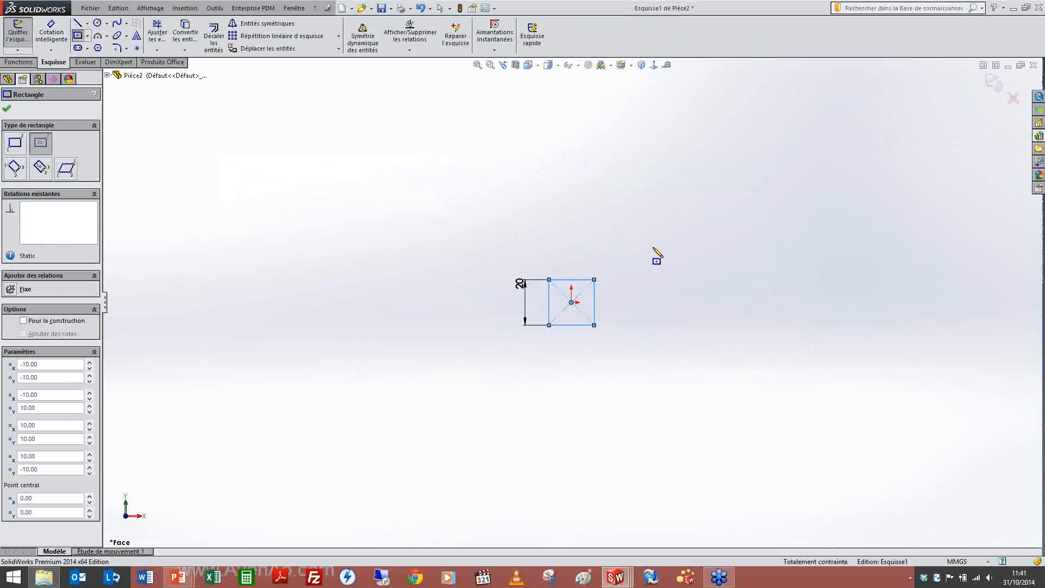
key("Escape")
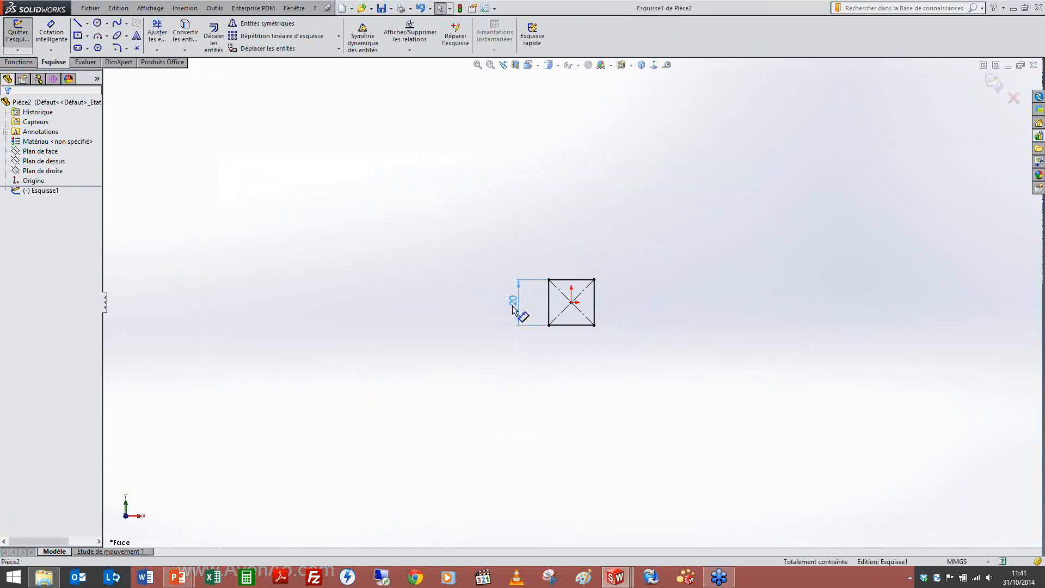
Rename the square's 20 mm dimension to "coté carré" and place it beside the square.
left_click(495, 296)
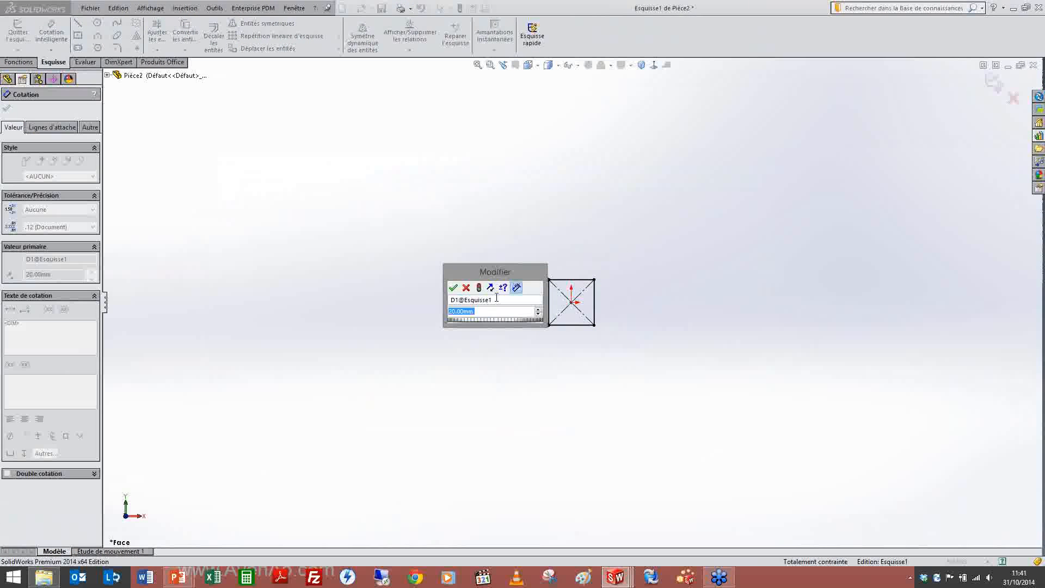
left_click_drag(484, 312, 420, 317)
left_click(495, 301)
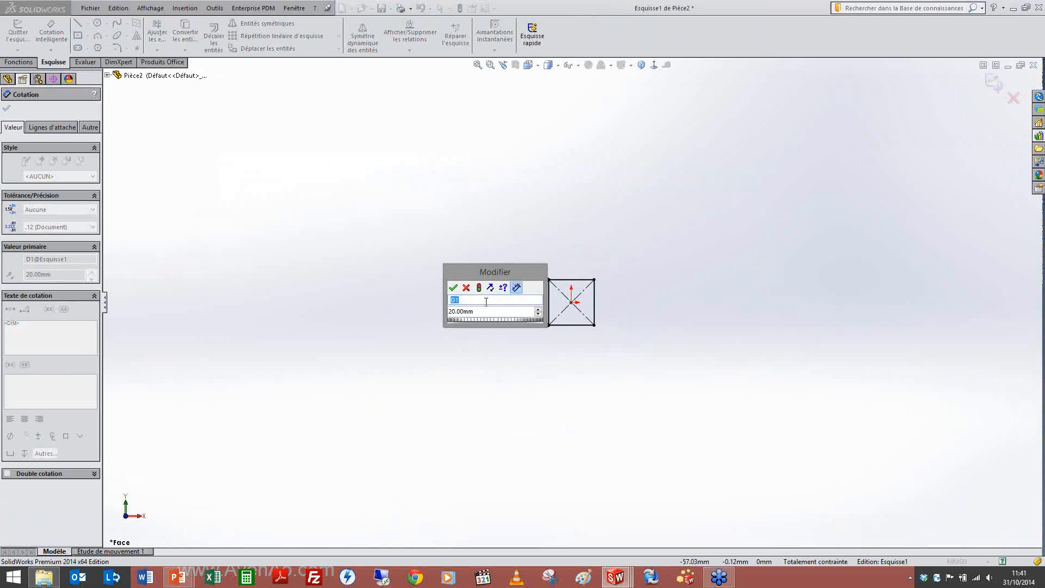
type("ha")
key("BackSpace")
key("BackSpace")
key("BackSpace")
type("coté carré")
key("Tab")
left_click_drag(485, 272, 467, 238)
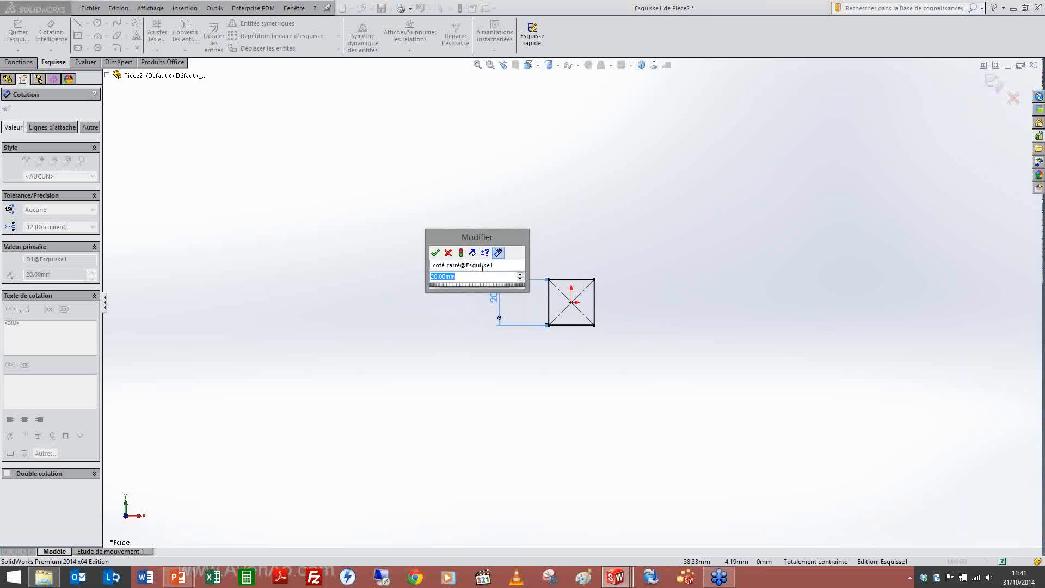
left_click(463, 265)
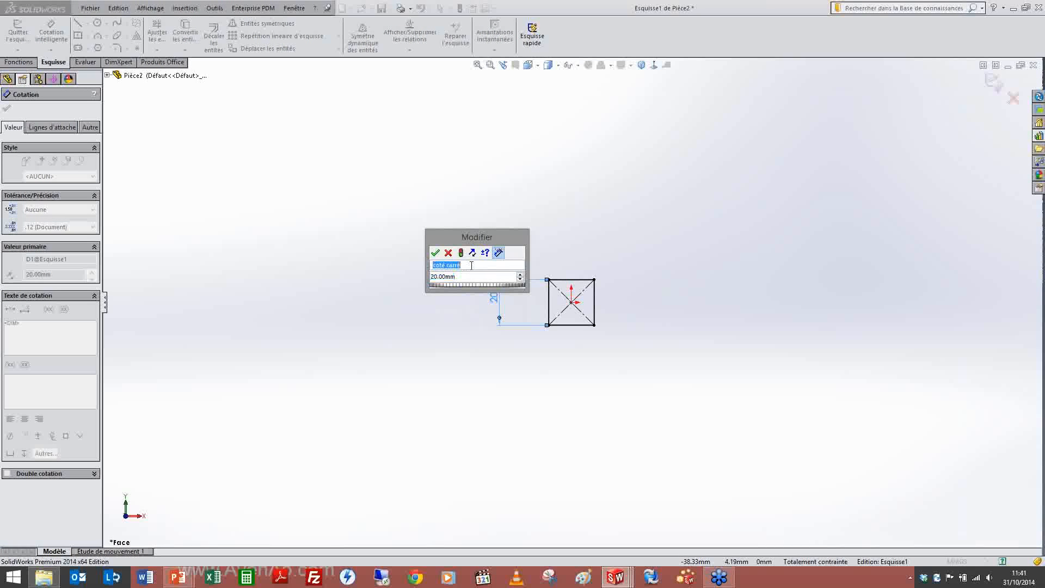
left_click(435, 252)
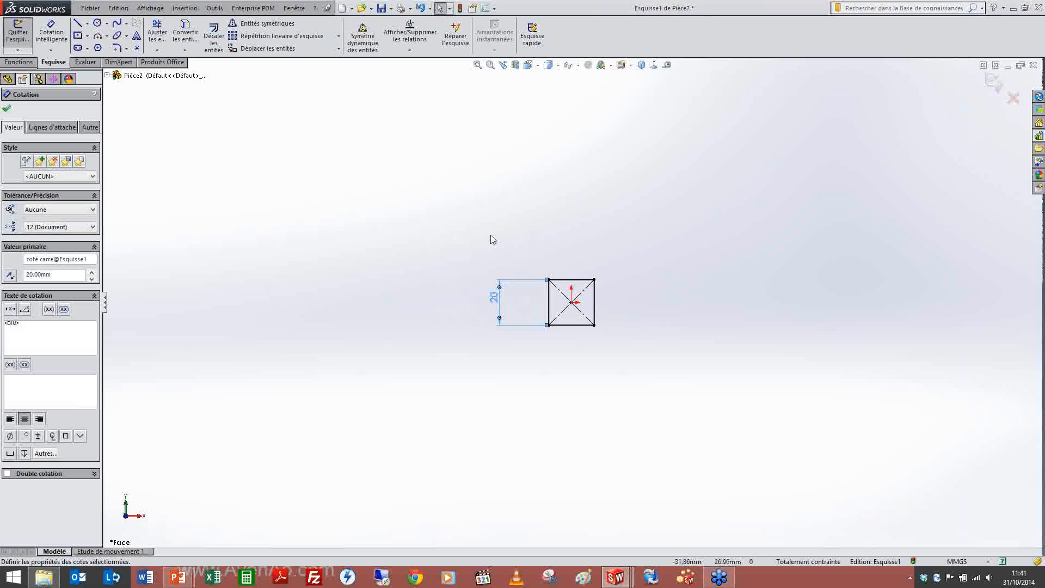
left_click_drag(492, 295, 494, 306)
left_click(461, 262)
left_click(493, 309)
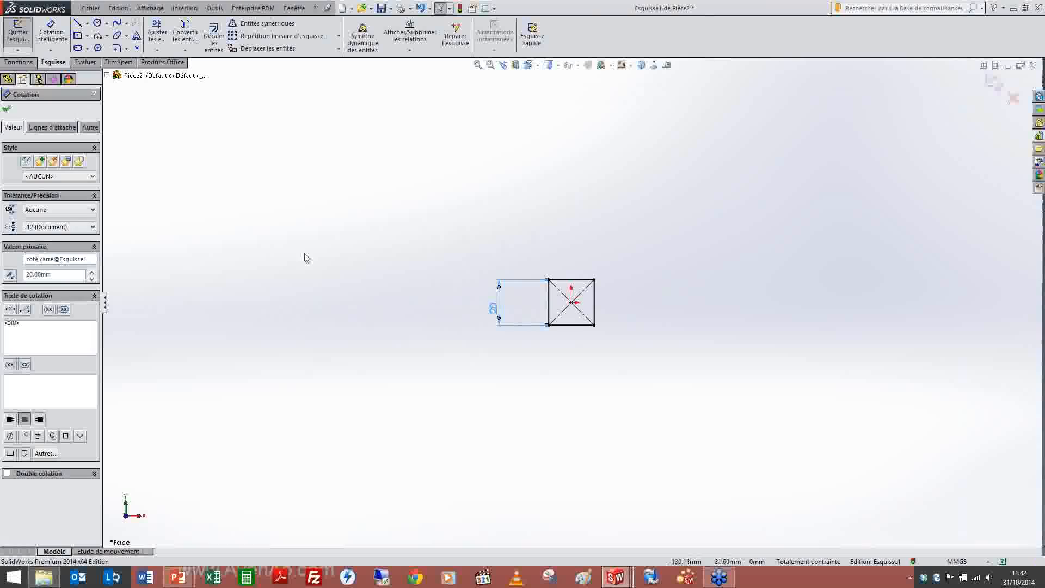
left_click(412, 238)
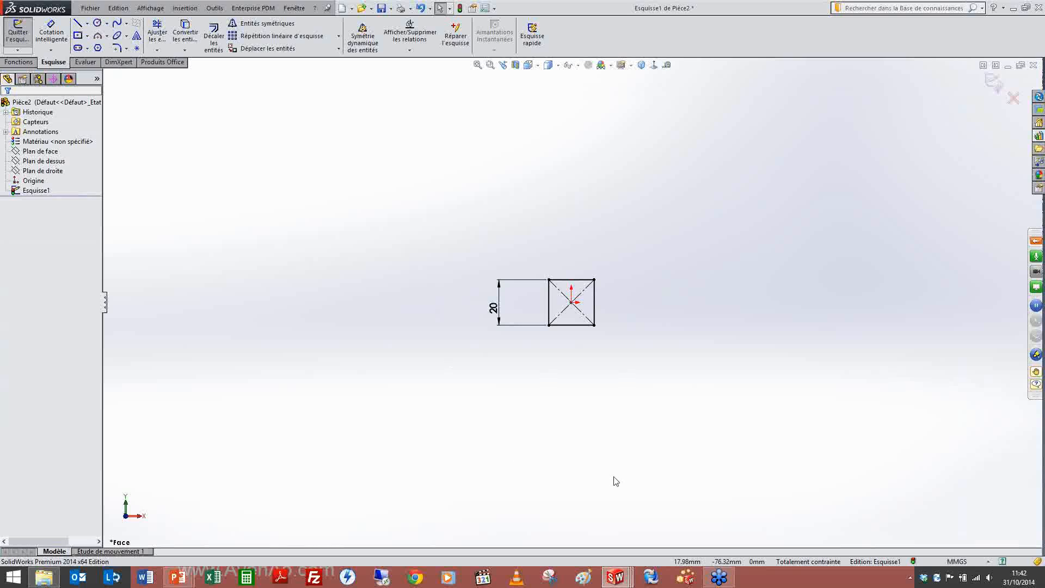
Exit the sketch and close the new part without saving it.
left_click(993, 84)
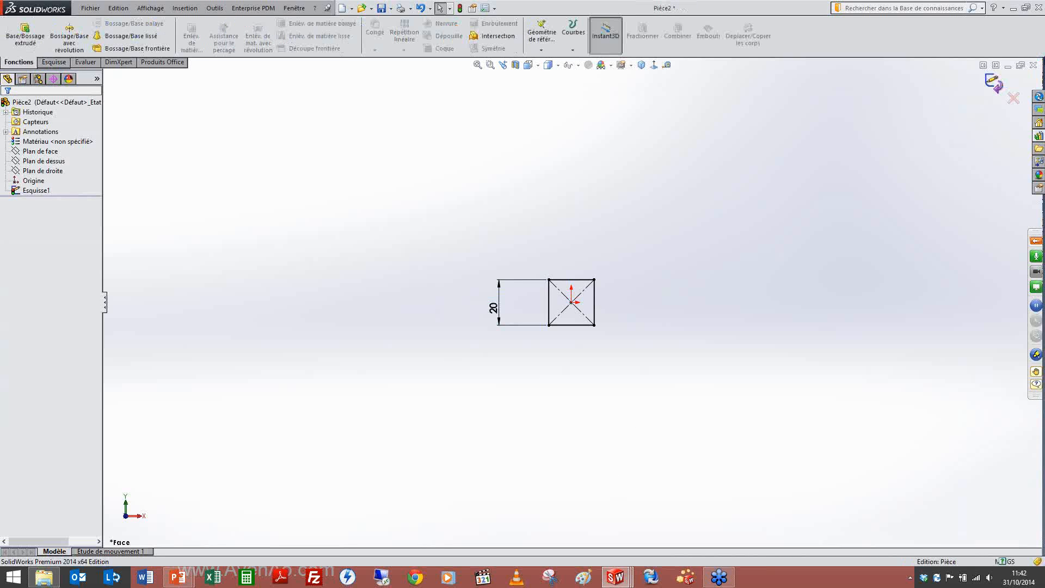
left_click(1034, 66)
left_click(466, 313)
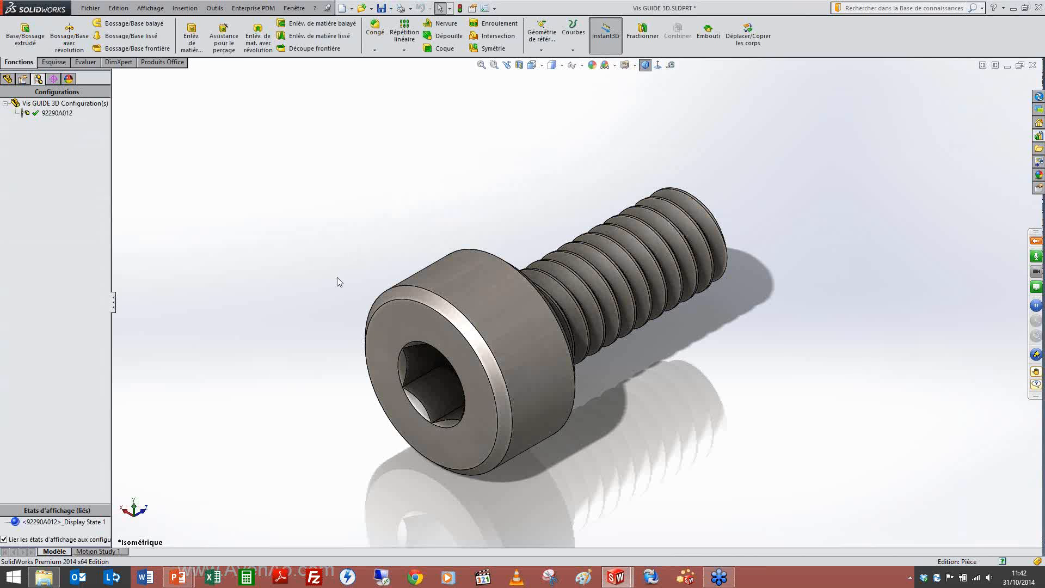
Switch to the PowerPoint presentation WEBCAST-Configuration Publisher.pptx, resume its slide show and advance past the design table (familles de pièces) slide.
key("alt+Tab")
key("alt+Tab")
key("alt+Tab")
key("alt+Tab")
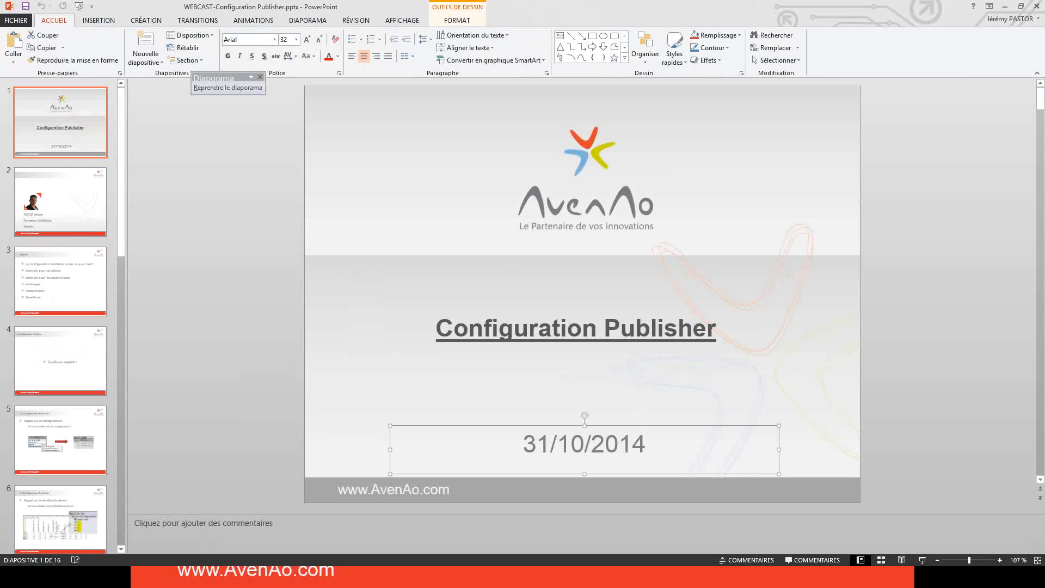
key("alt+Tab")
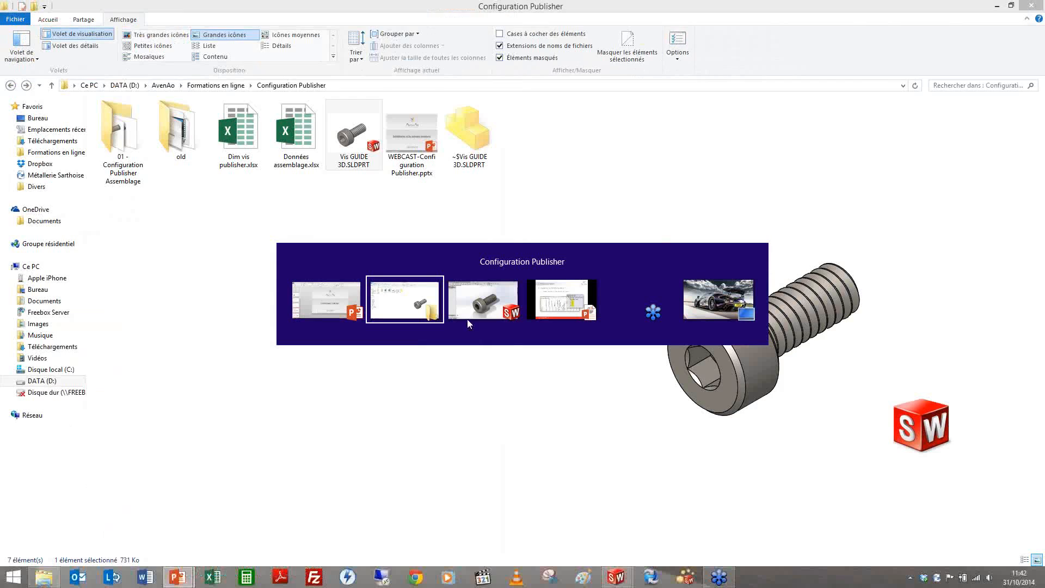
mouse_move(467, 319)
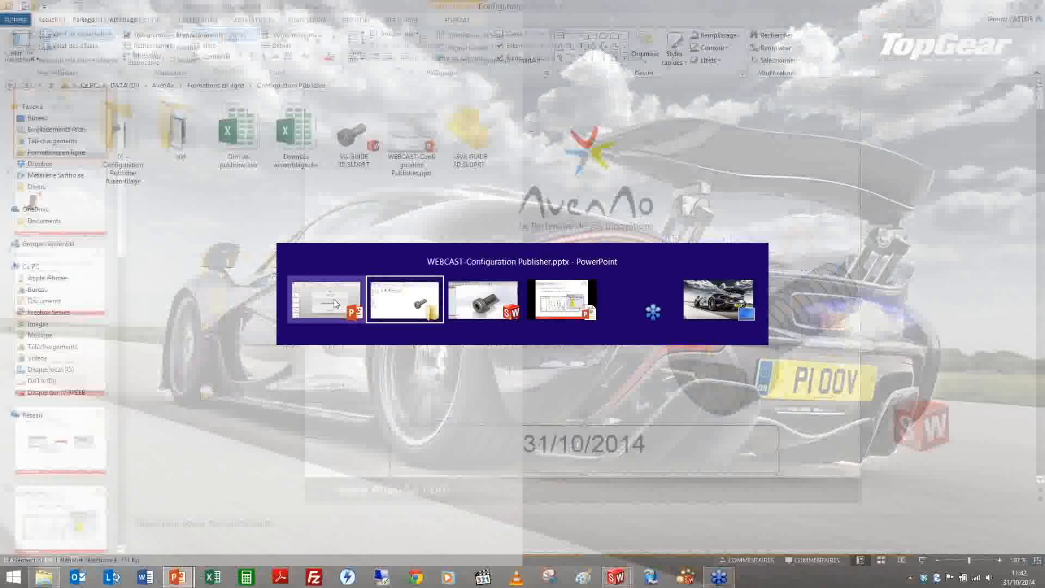
left_click(341, 303)
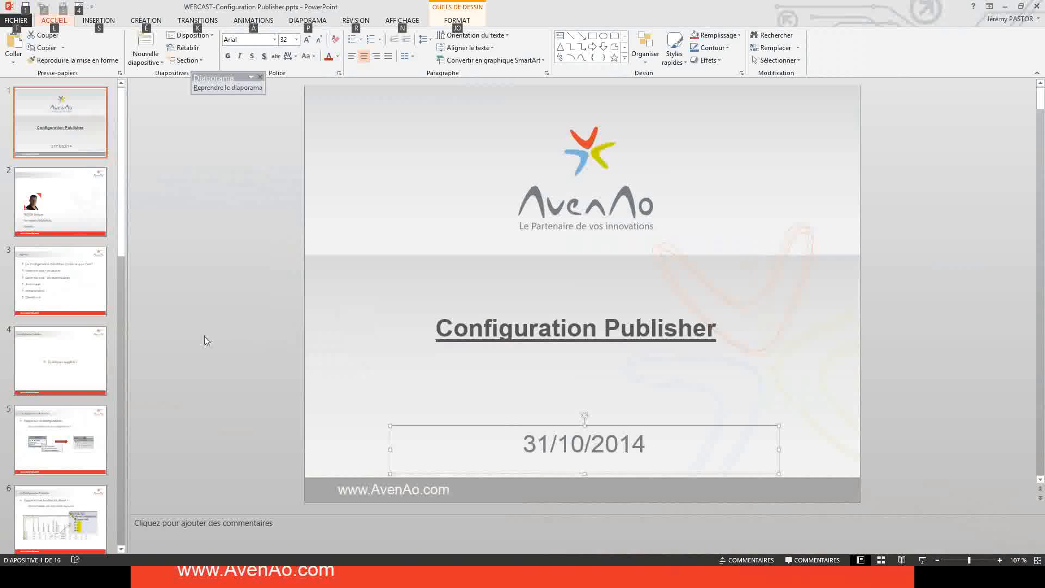
left_click(921, 561)
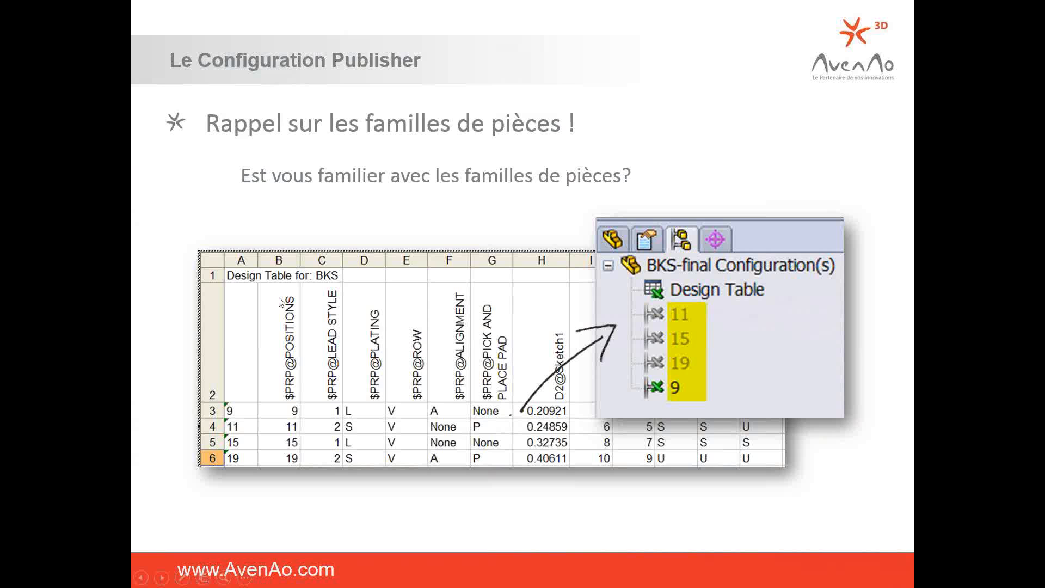
key("Right")
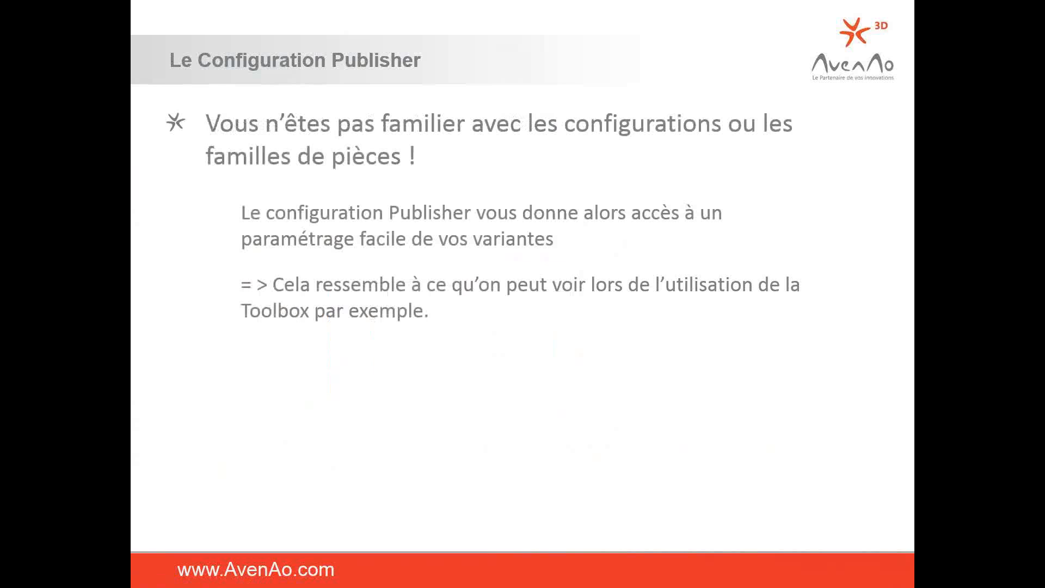
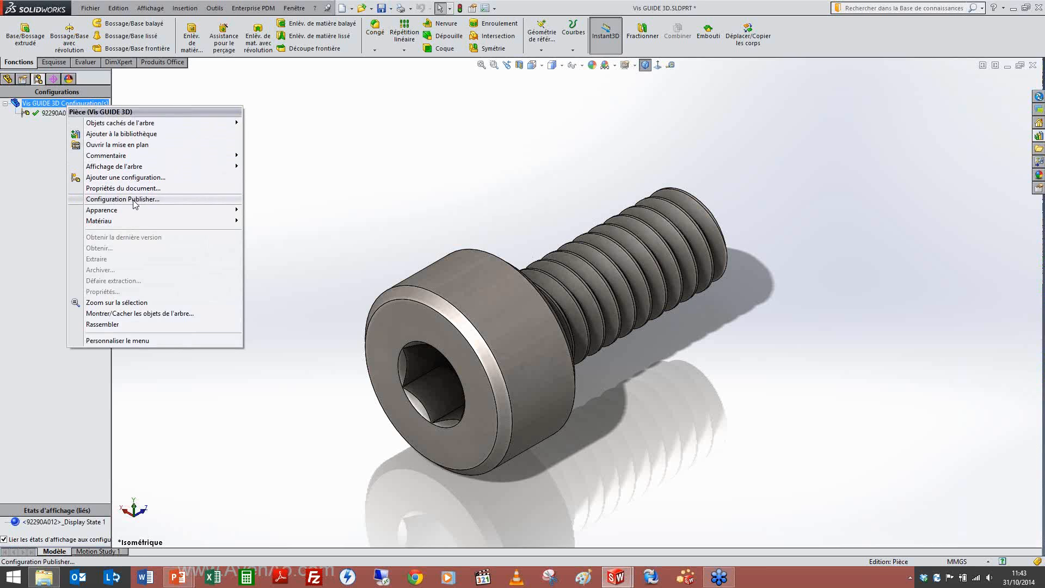
Launch the Configuration Publisher on the Vis GUIDE 3D screw part and accept automatic creation of a design table.
left_click(134, 199)
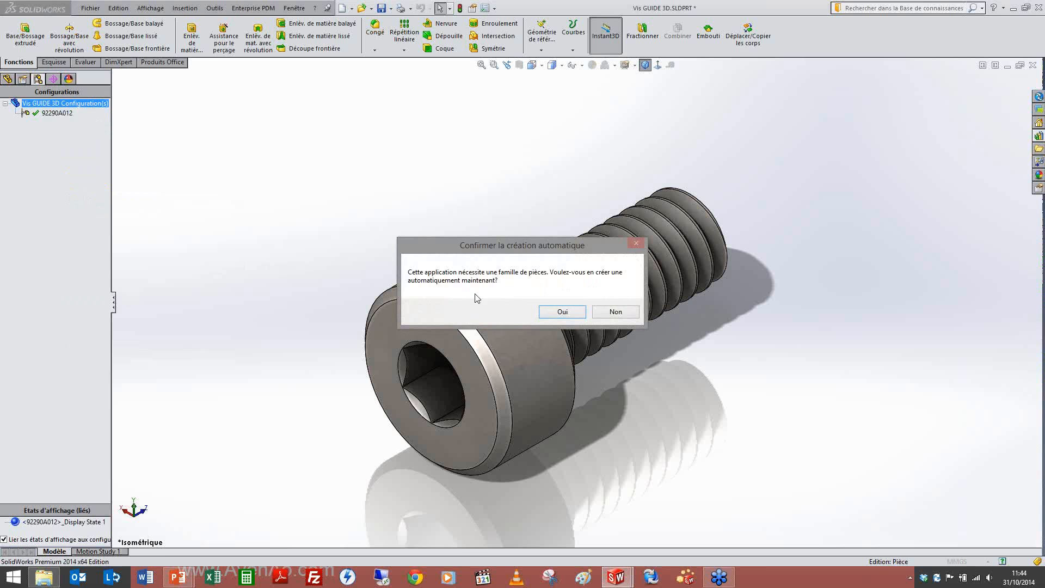
left_click(567, 313)
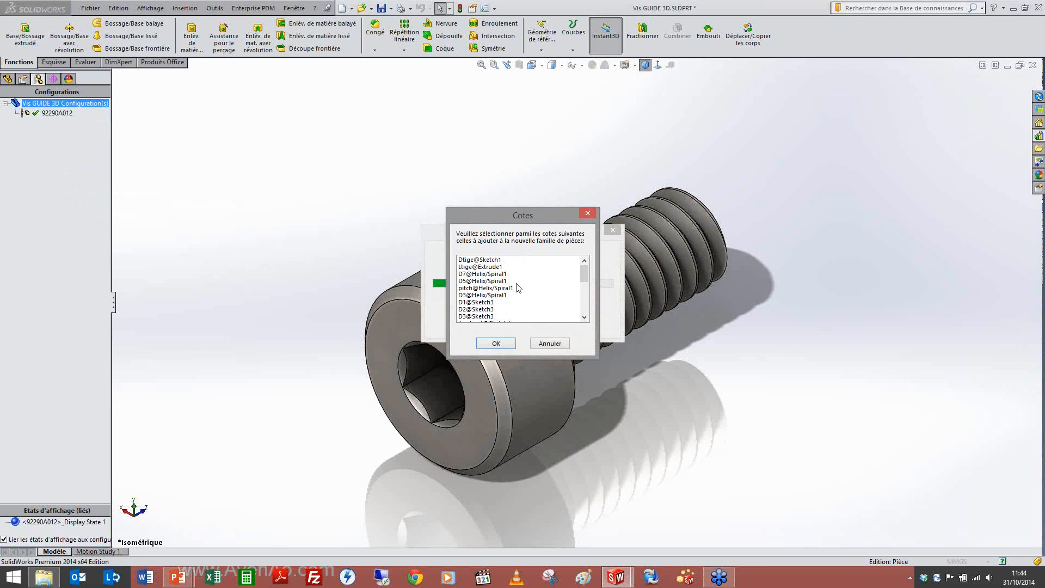
left_click_drag(501, 223, 304, 223)
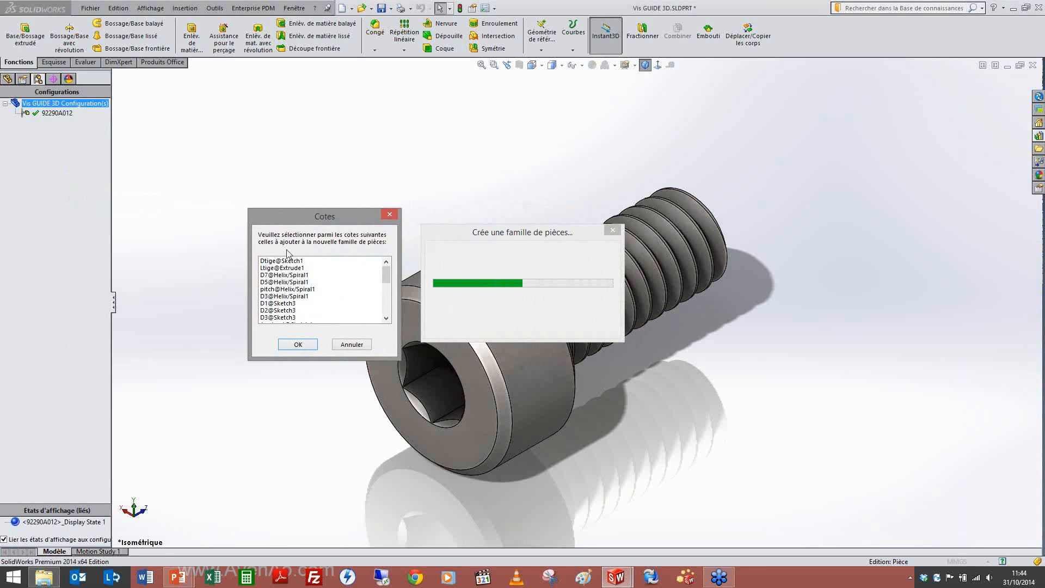
Select the dimensions Dtige@Sketch1, Ltige@Extrude1 and pitch@Helix/Spiral1 for the new design table.
left_click(276, 262)
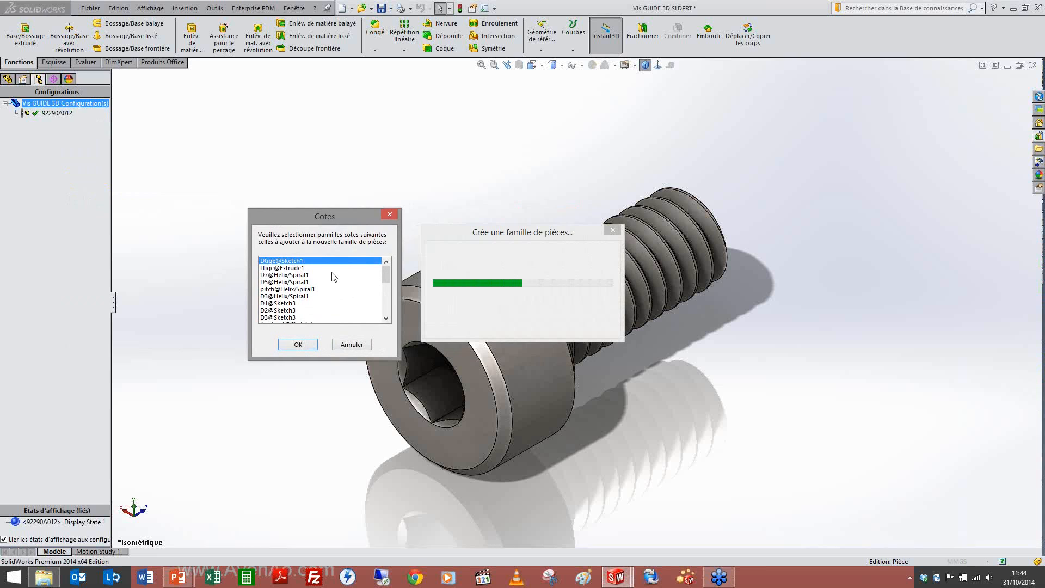
left_click(288, 263, "ctrl")
left_click(289, 267, "ctrl")
left_click(287, 260, "ctrl")
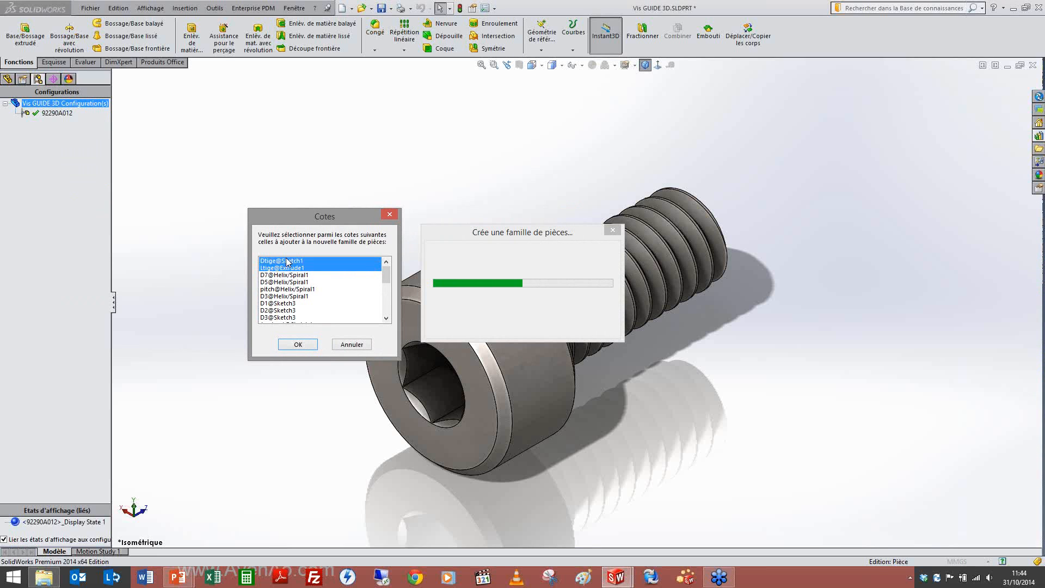
left_click(288, 289, "ctrl")
Add Dtete@Sketch6, Htete@Extrude2 and diahex@Sketch7 to the selected dimensions and create the design table.
left_click(387, 319)
left_click(386, 319)
left_click(387, 319)
left_click(386, 319)
left_click(386, 319)
left_click(386, 319)
left_click(386, 320)
left_click(387, 319)
left_click(386, 319)
left_click(386, 319)
left_click(386, 319)
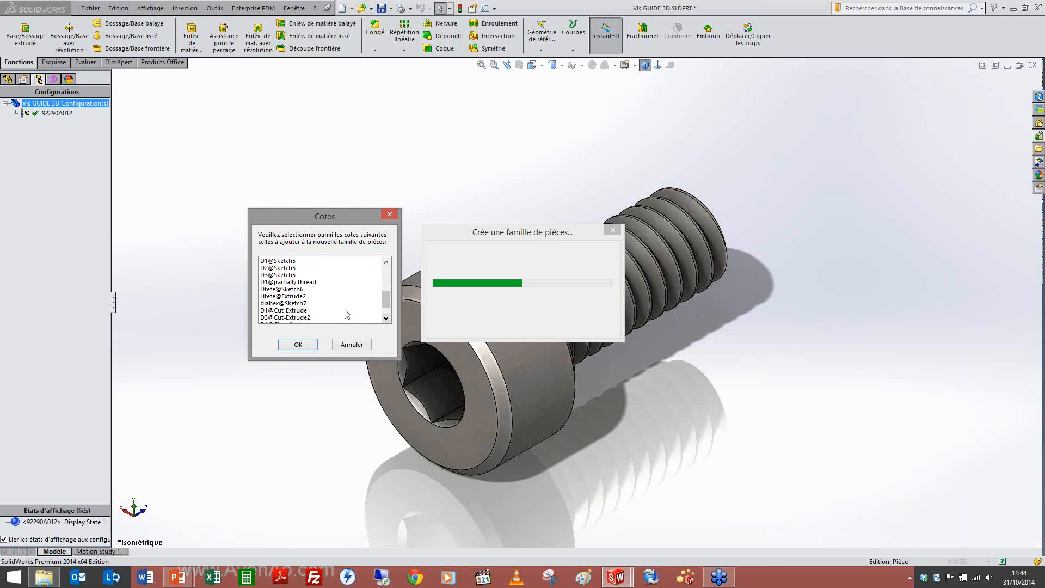
left_click(275, 293, "ctrl")
left_click(276, 296, "ctrl")
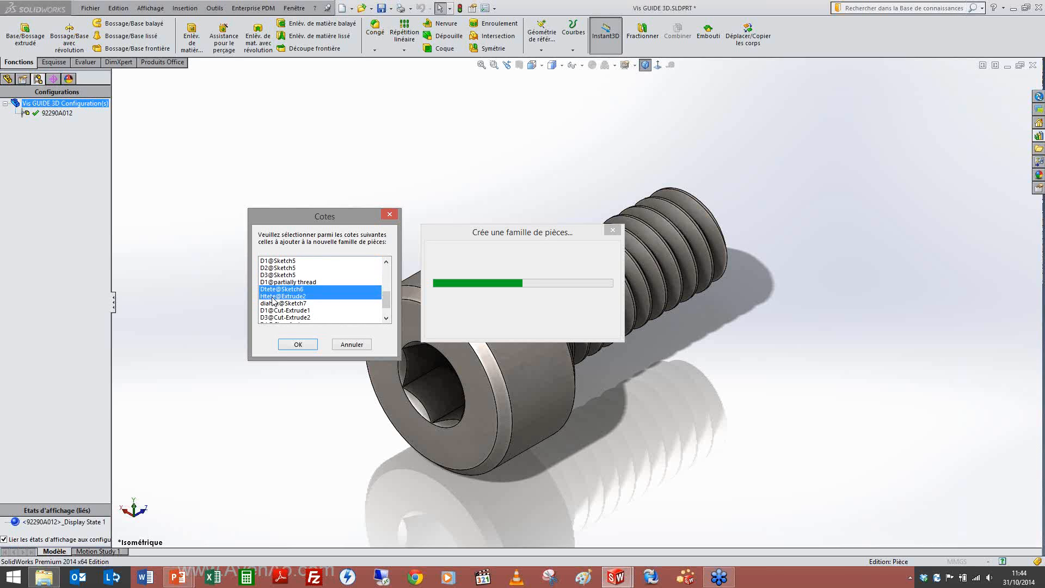
left_click(278, 303, "ctrl")
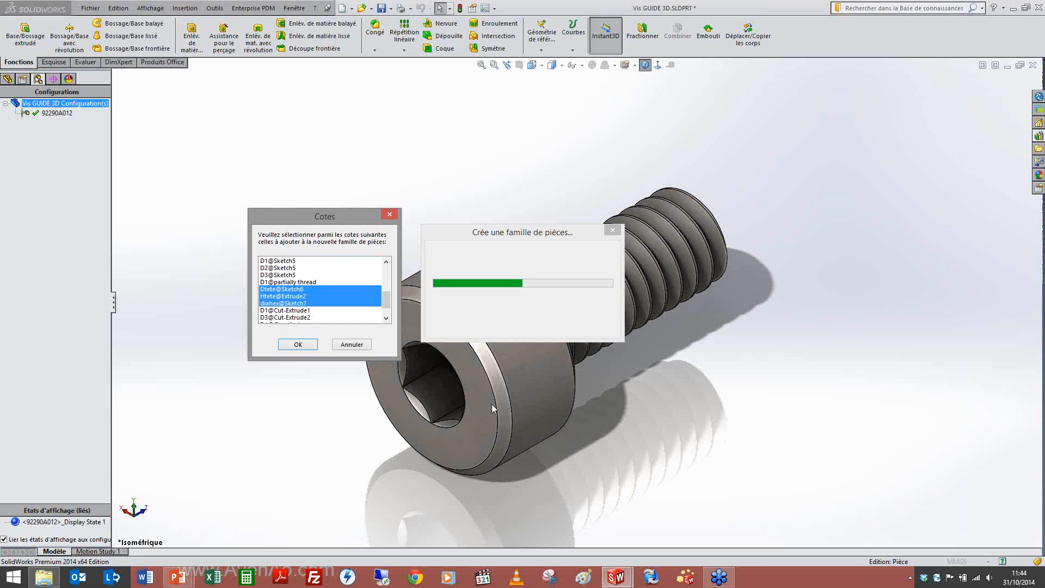
left_click(386, 318)
left_click(386, 319)
left_click(386, 318)
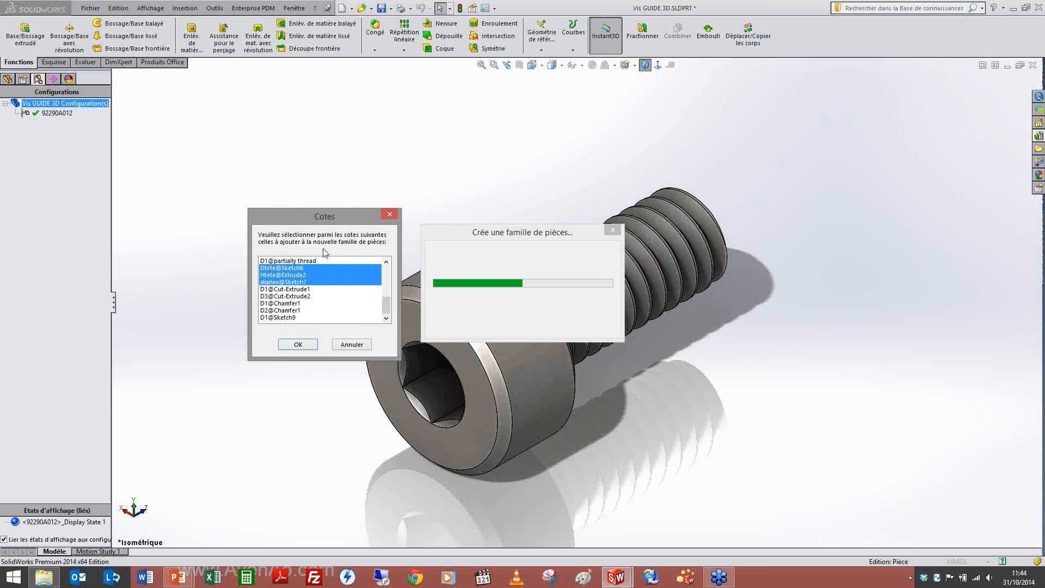
left_click(302, 344)
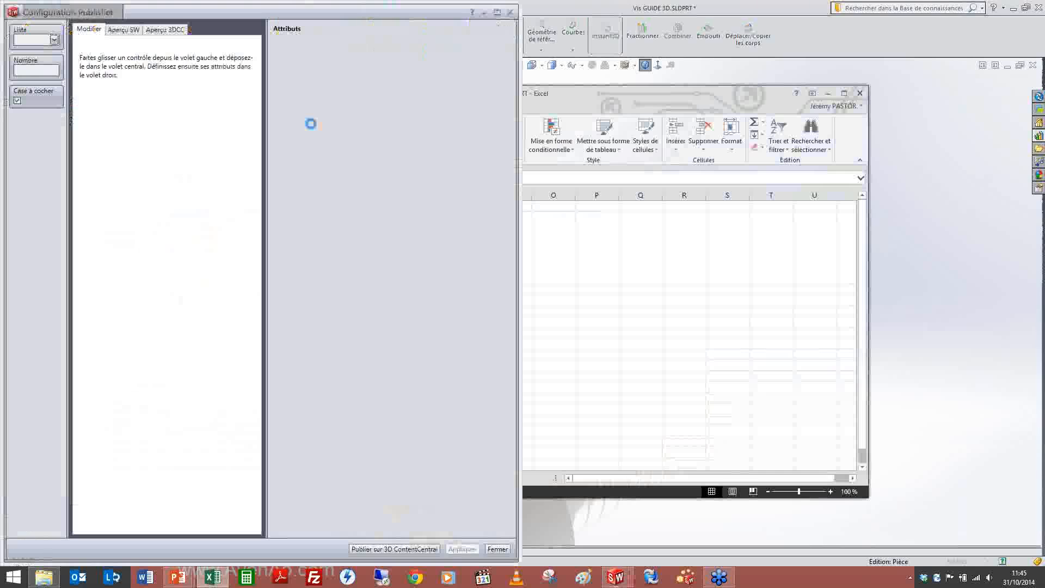
Arrange the Configuration Publisher window and the Excel design table side by side so both are readable.
left_click_drag(397, 97, 607, 99)
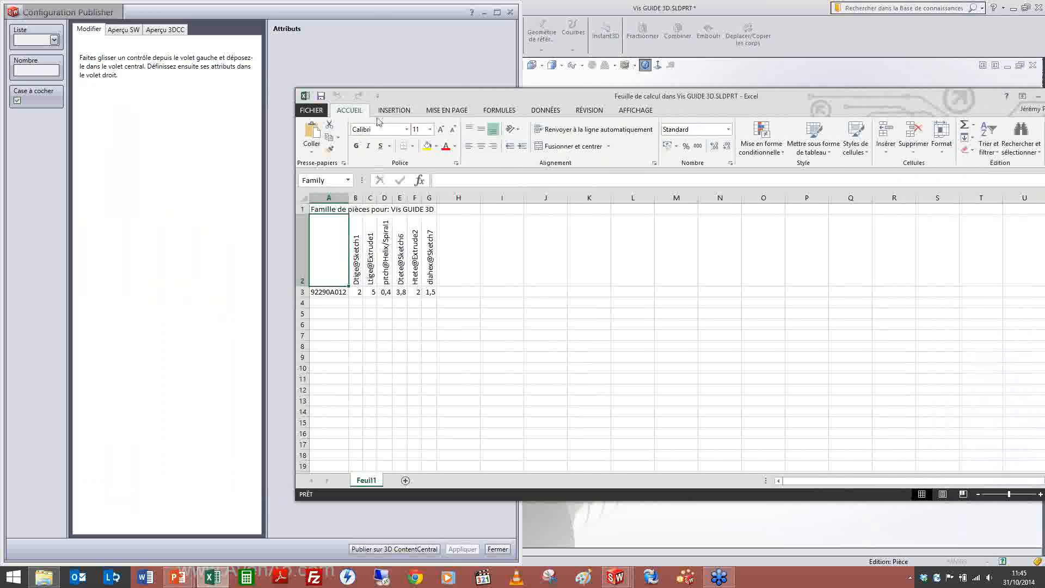
left_click(380, 19)
left_click_drag(312, 18, 540, 34)
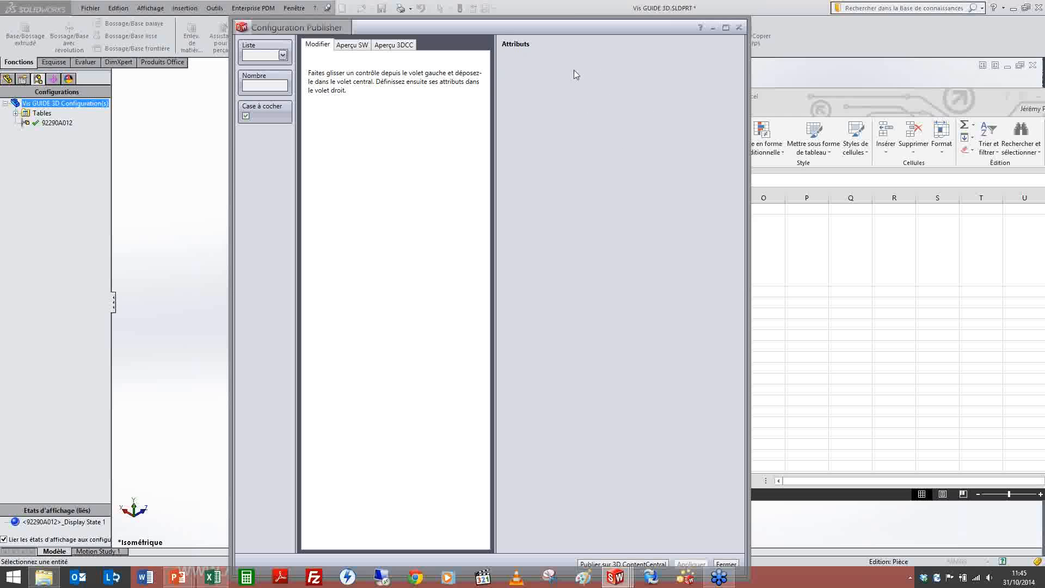
left_click_drag(578, 35, 345, 34)
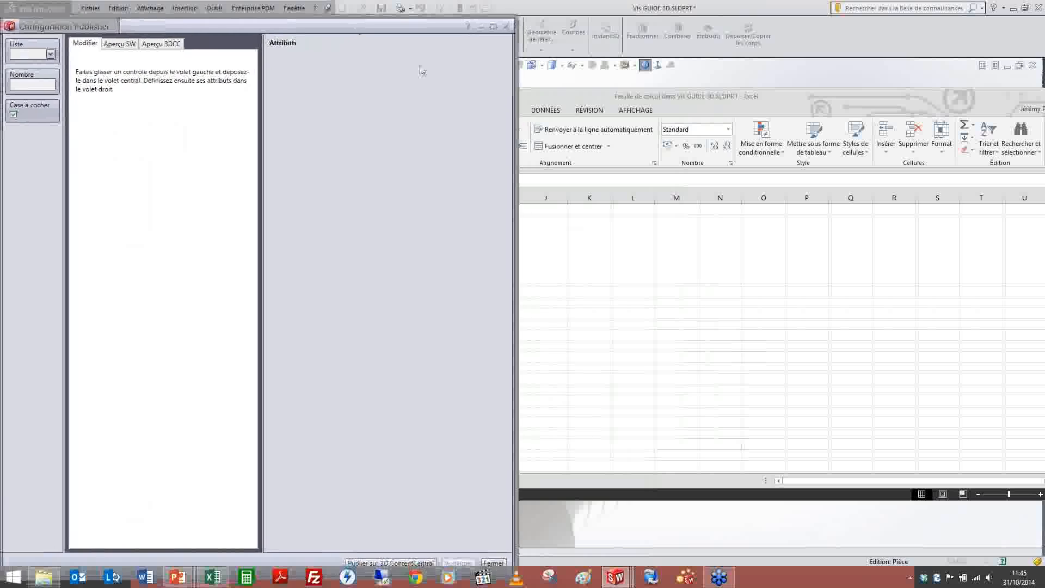
left_click(633, 100)
left_click_drag(633, 101, 908, 86)
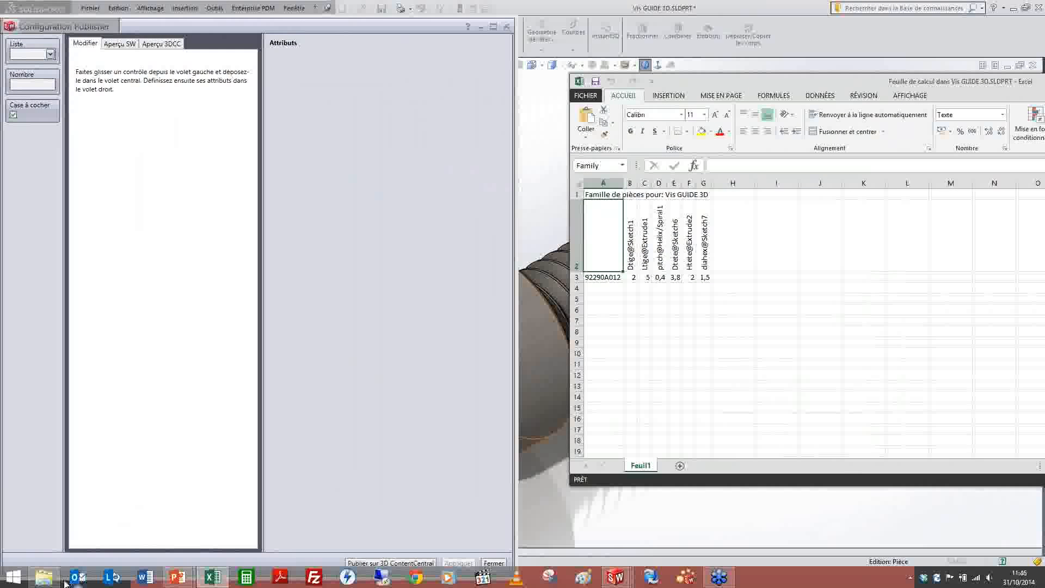
Open the workbook Dim vis publisher.xlsx from the Configuration Publisher folder in File Explorer.
left_click(44, 577)
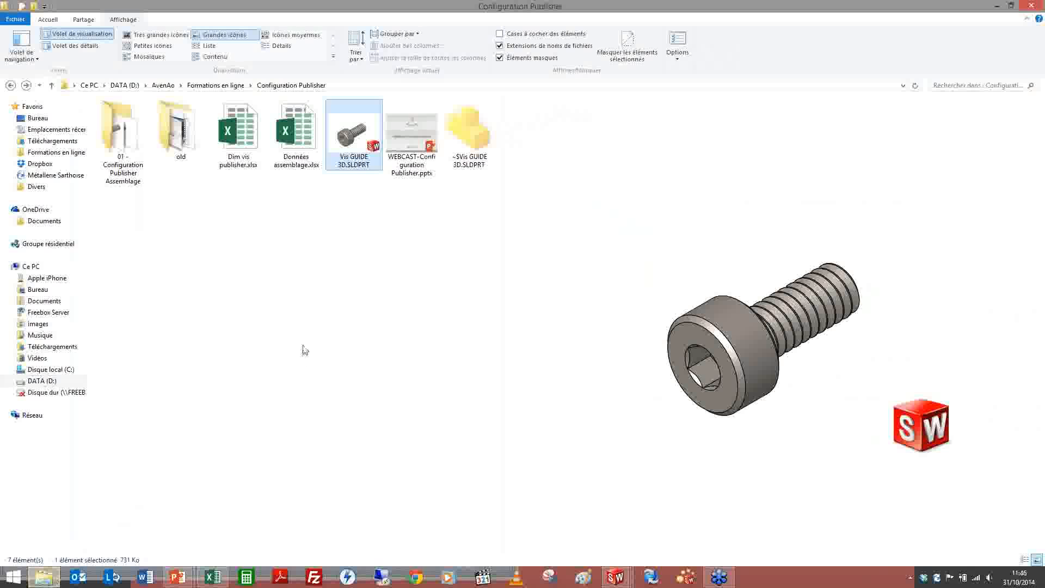
left_click(276, 227)
left_click(245, 139)
double_click(245, 139)
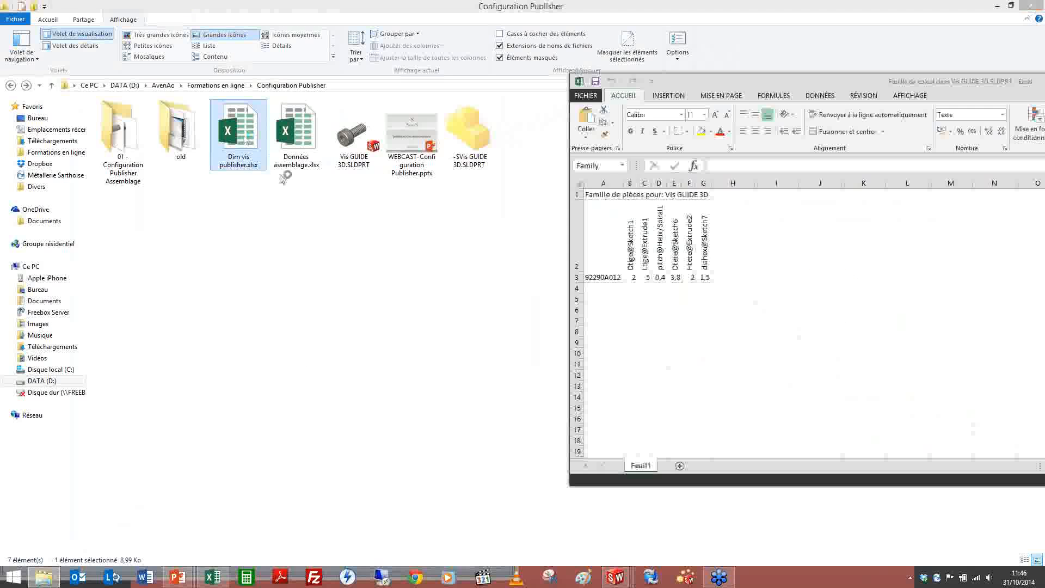
Bring back the SolidWorks Configuration Publisher and place the Dim vis publisher.xlsx workbook beside it so both are readable.
left_click_drag(399, 137, 922, 88)
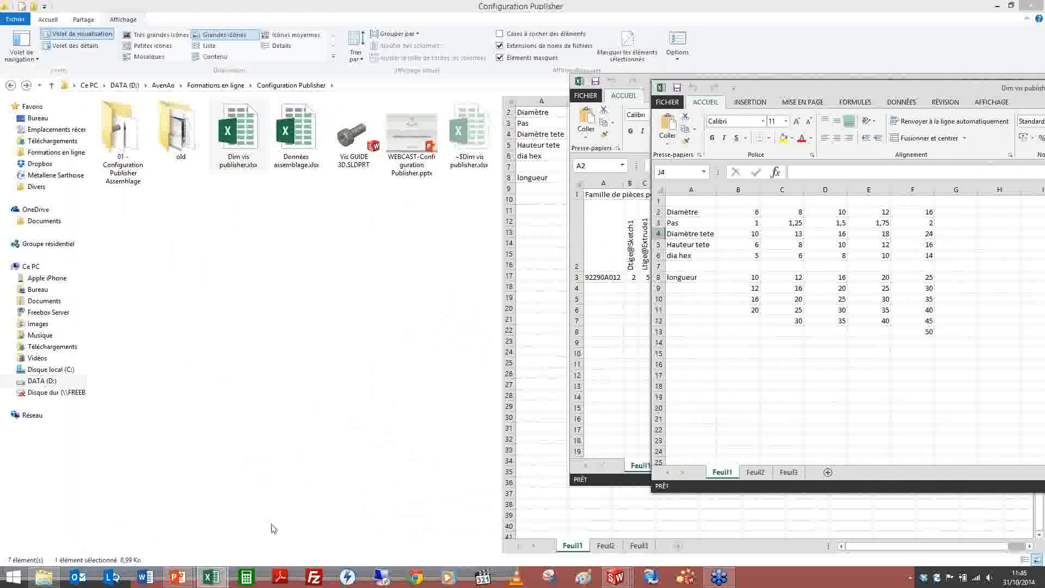
left_click(620, 580)
mouse_move(620, 576)
left_click(497, 517)
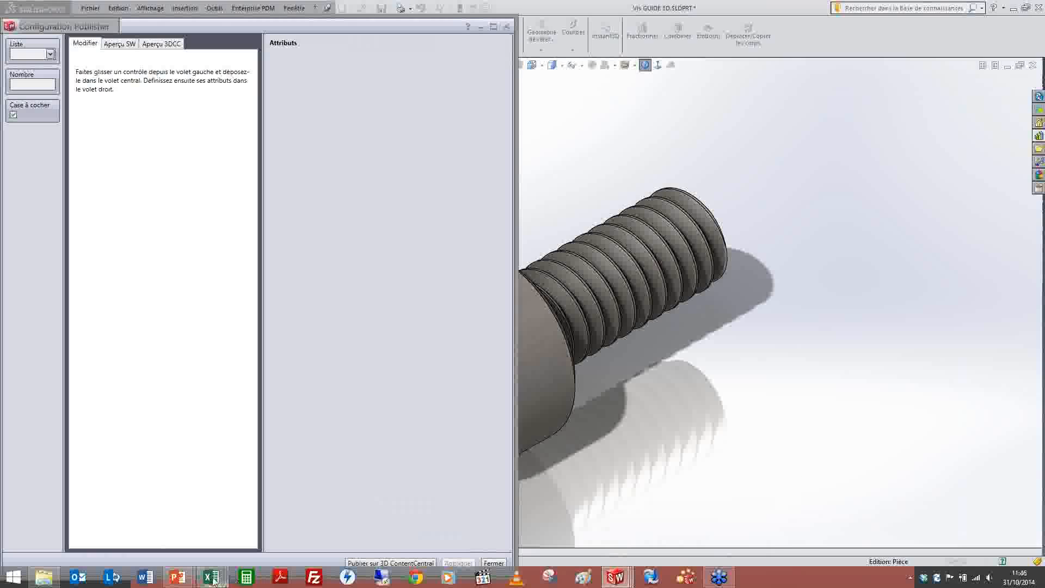
mouse_move(211, 577)
left_click(266, 526)
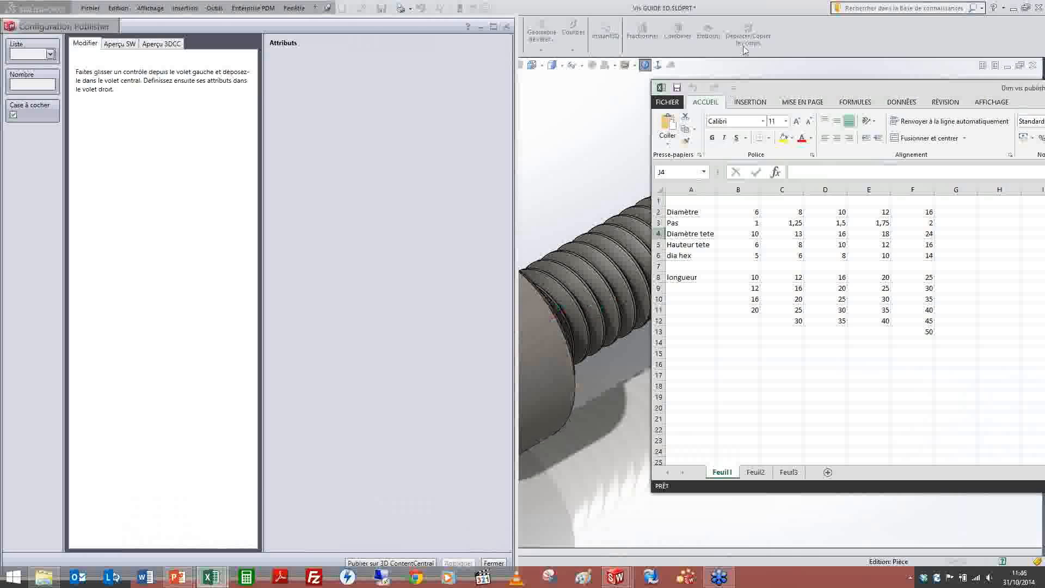
left_click_drag(766, 93, 677, 104)
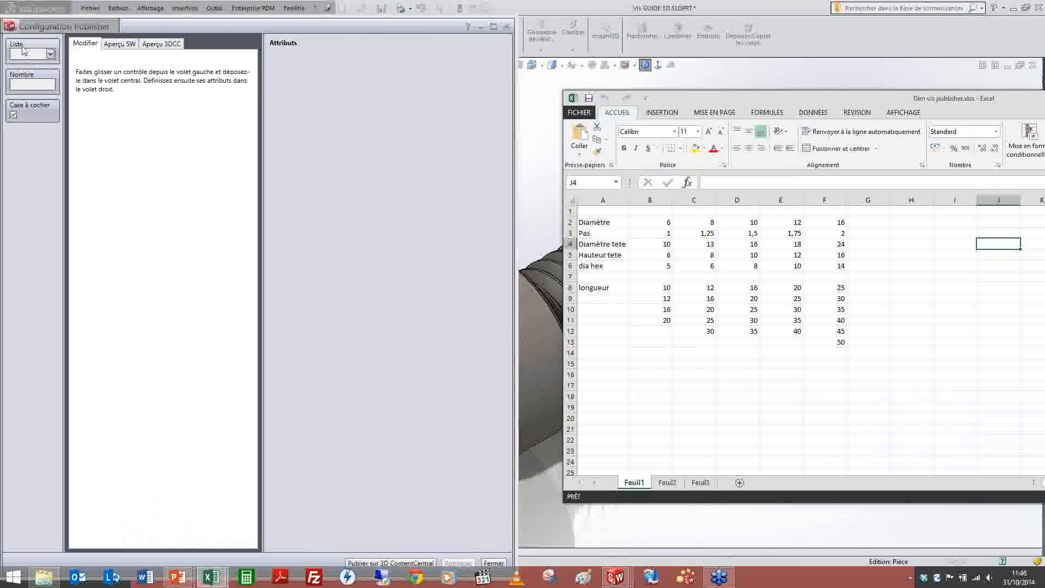
Add a list control named Diamètre to the publisher form and link it to the variable Dtige@Sketch1.
left_click_drag(23, 51, 96, 76)
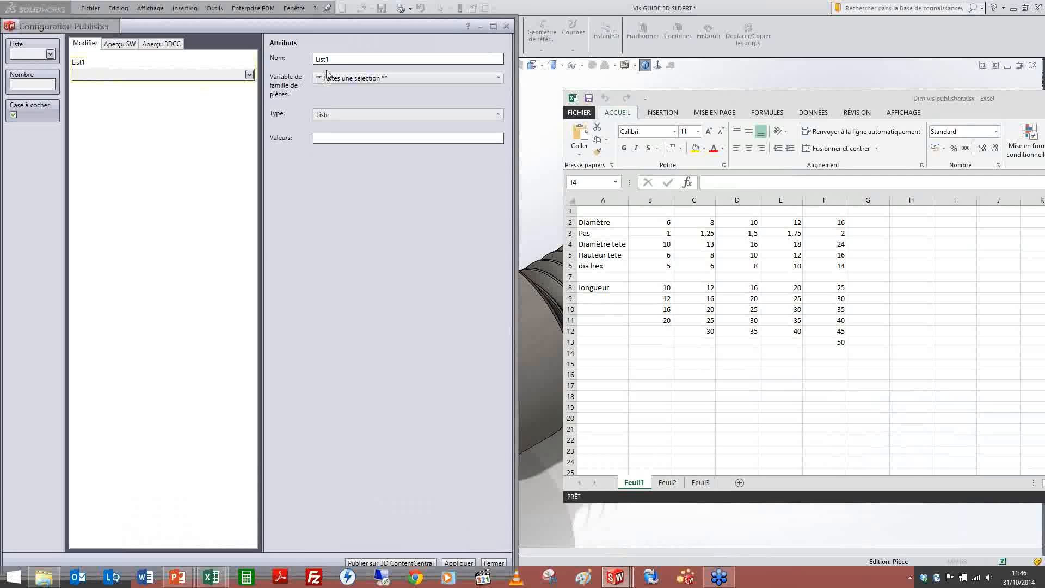
left_click_drag(345, 60, 276, 60)
type("Diamètre")
left_click(358, 80)
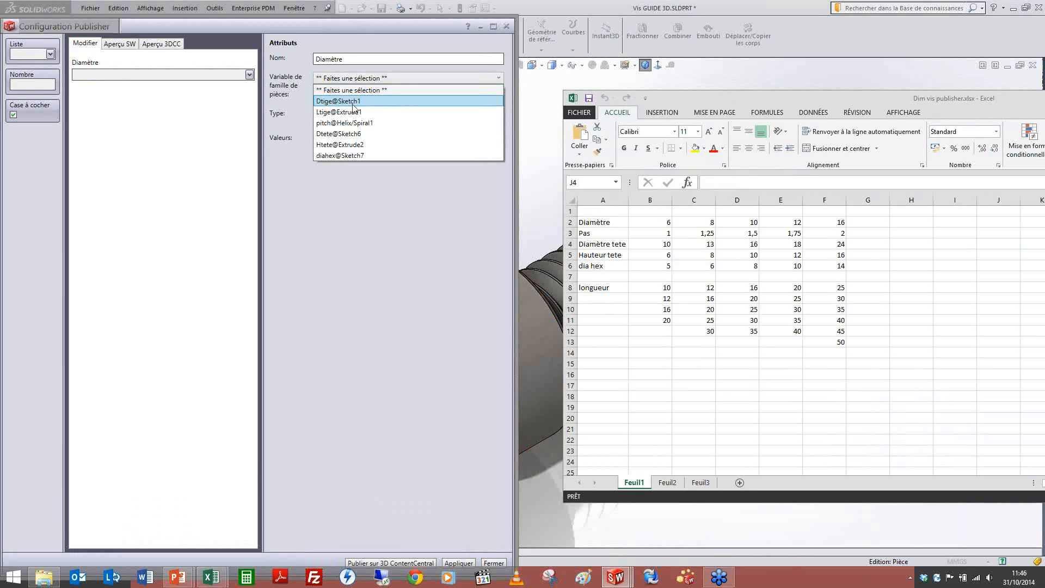
left_click(359, 101)
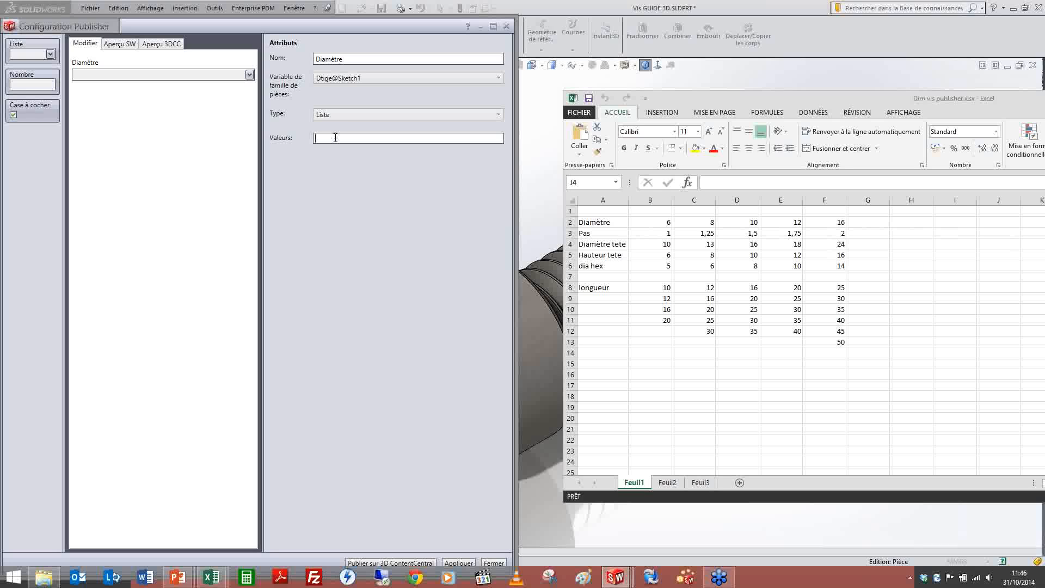
Enter the values 6, 8, 10, 12 and 16 for the Diamètre list.
type("6 ")
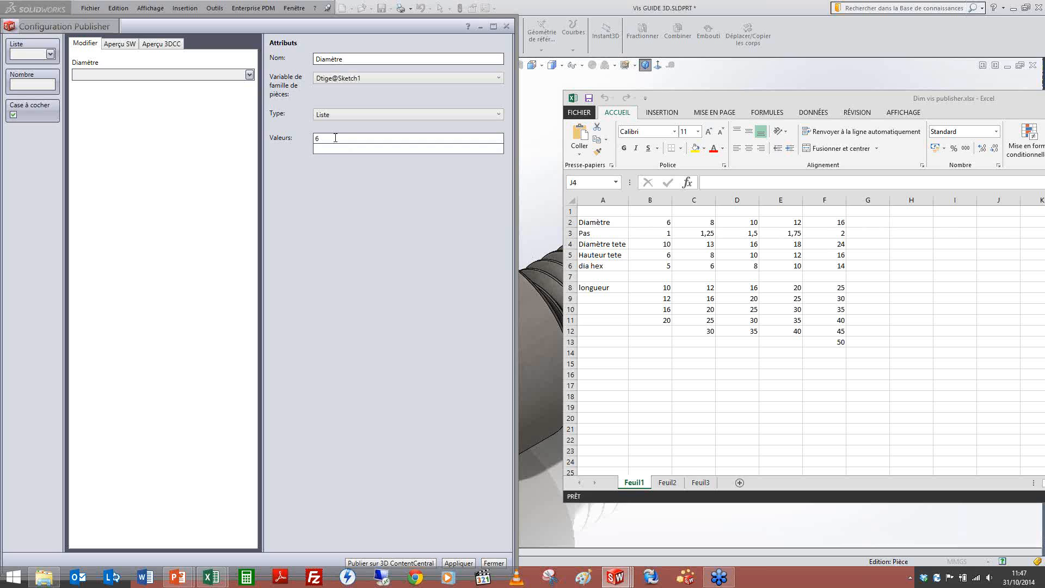
type("8 ")
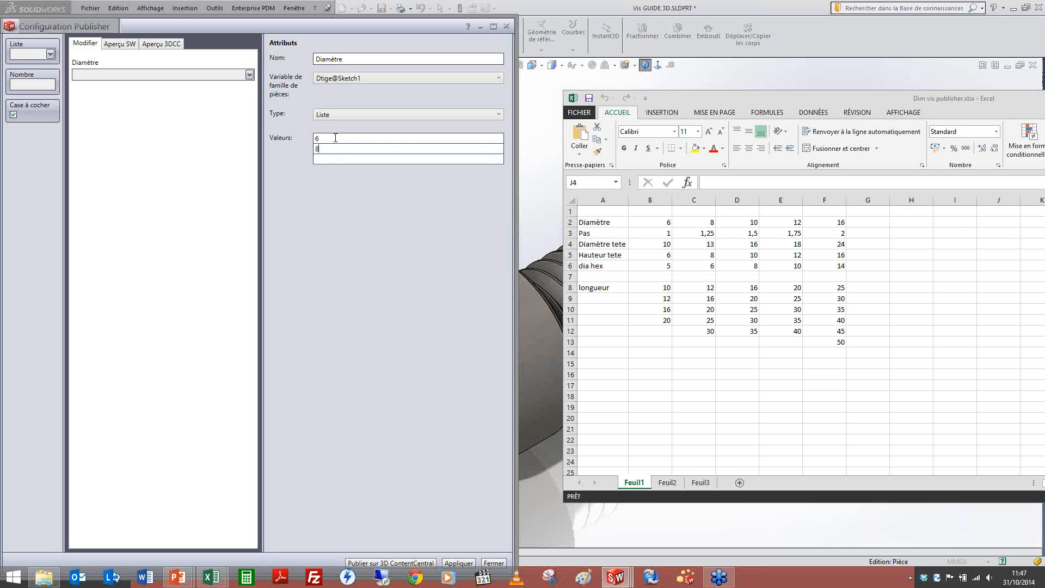
type("10 1")
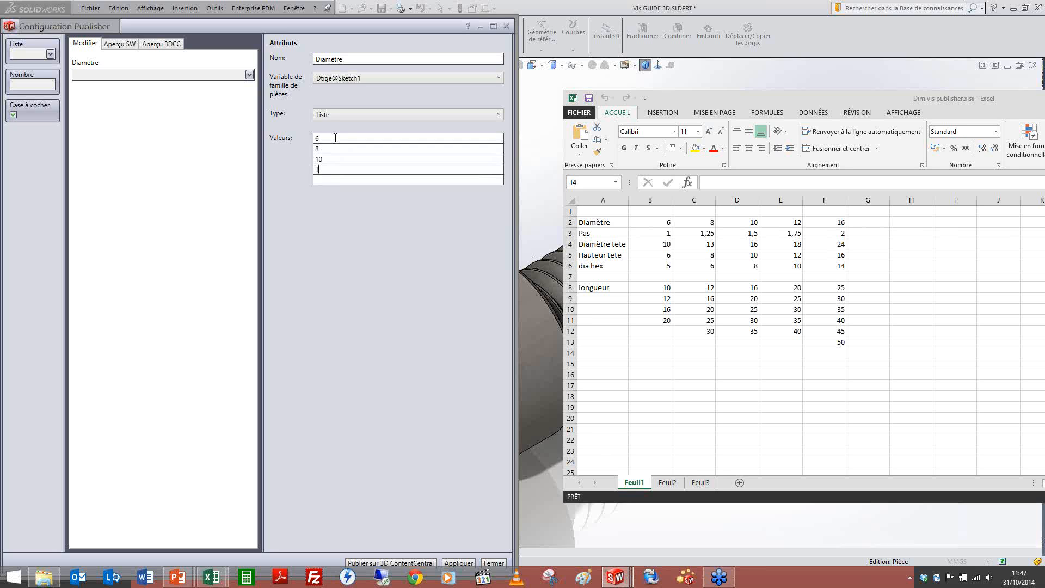
type("2 16")
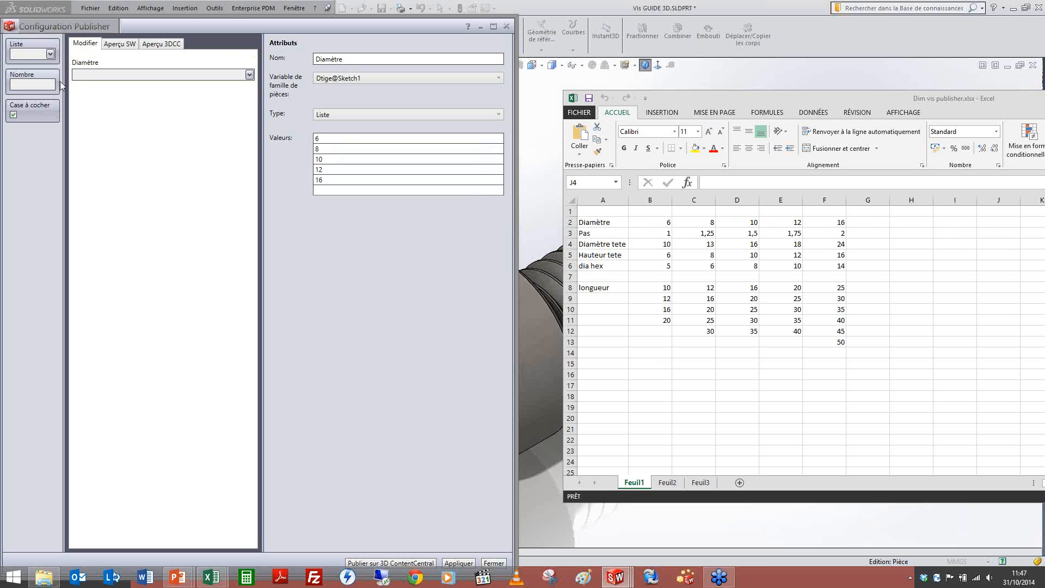
Add a second list control named Longueur below Diamètre and link it to the variable Ltige@Extrude1.
left_click_drag(26, 53, 96, 103)
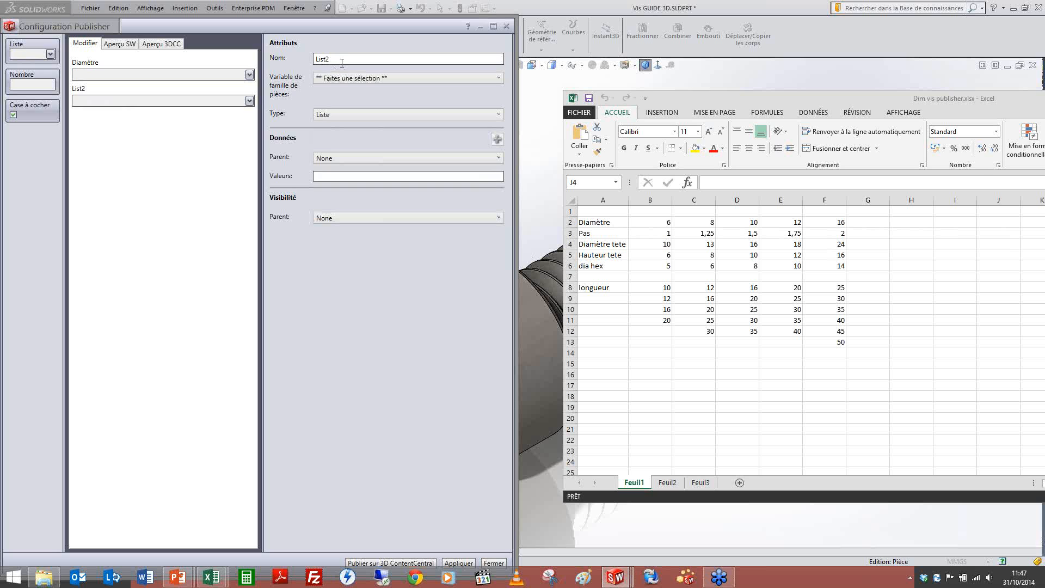
left_click_drag(341, 59, 282, 65)
type("Longueu")
left_click(419, 82)
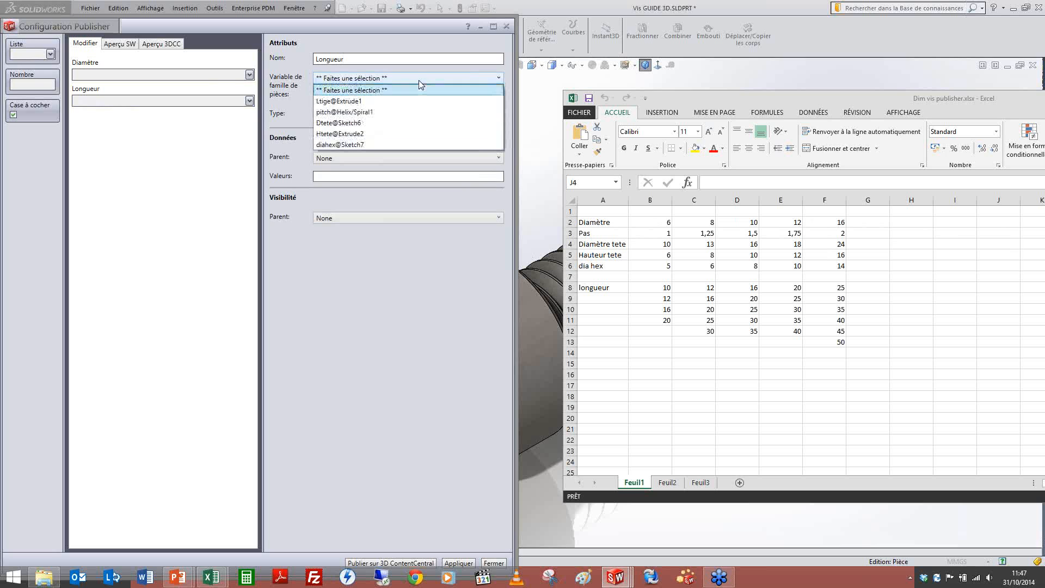
left_click(343, 102)
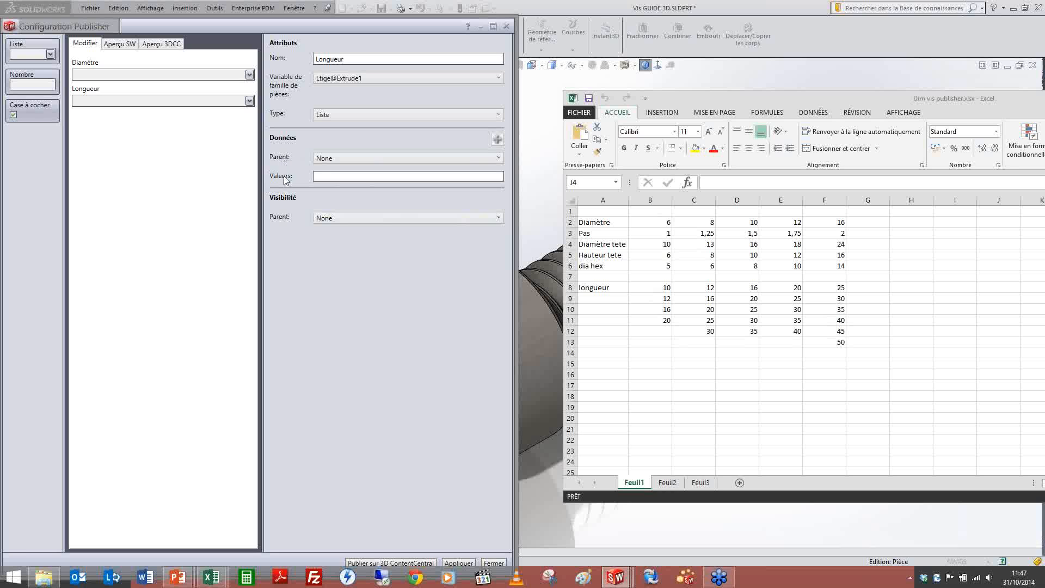
Make Diamètre the data parent of the Longueur list and fill its values with the workbook's length block B8:F13.
left_click(349, 159)
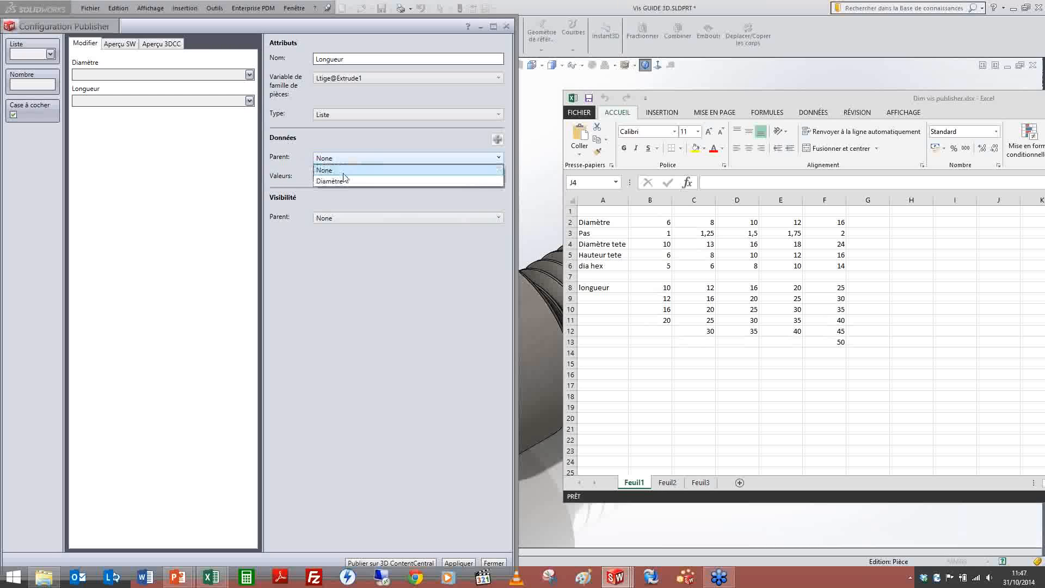
left_click(343, 182)
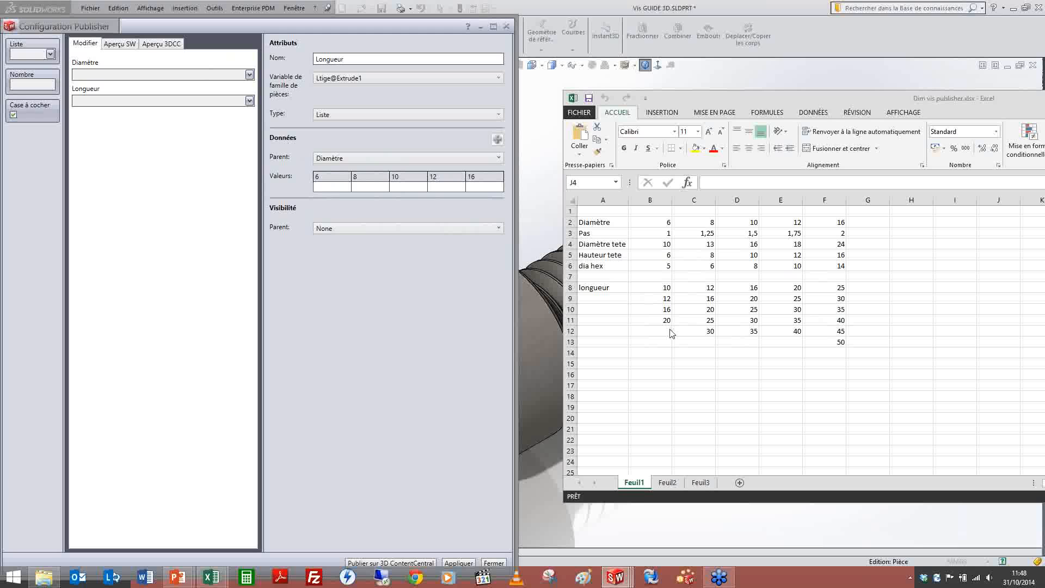
left_click(661, 290)
left_click_drag(662, 288, 834, 347)
key("ctrl+c")
left_click(341, 187)
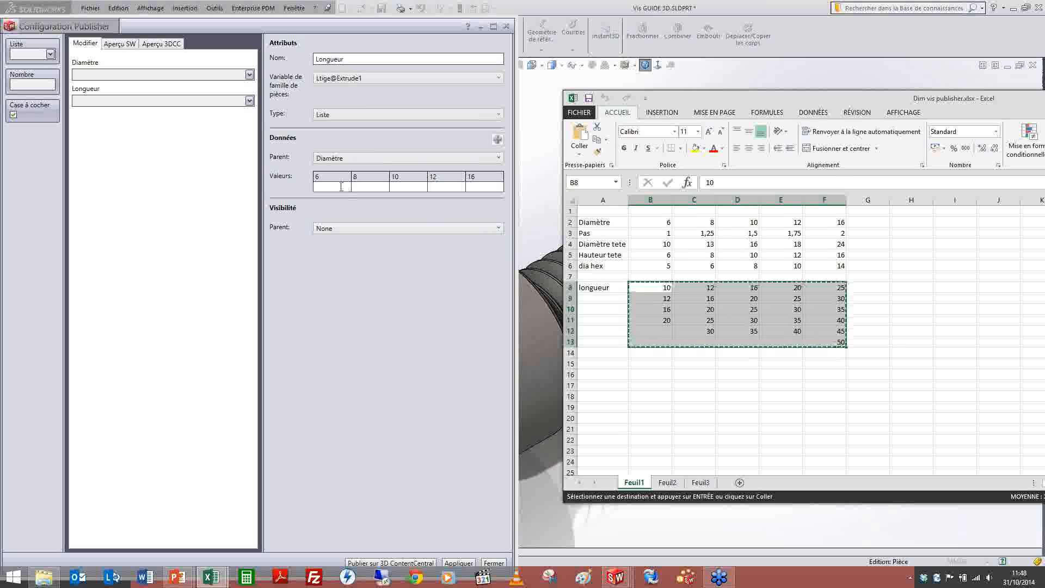
left_click(341, 187)
key("ctrl+v")
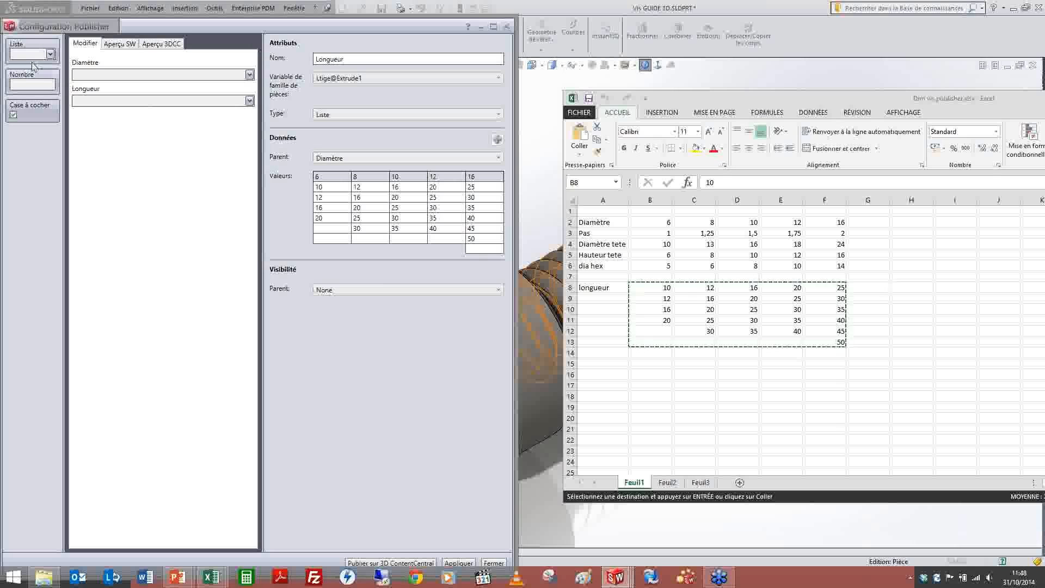
Add a third list control named Pas, linked to pitch@Helix/Spiral1, with Diamètre as its data parent.
left_click_drag(30, 55, 108, 130)
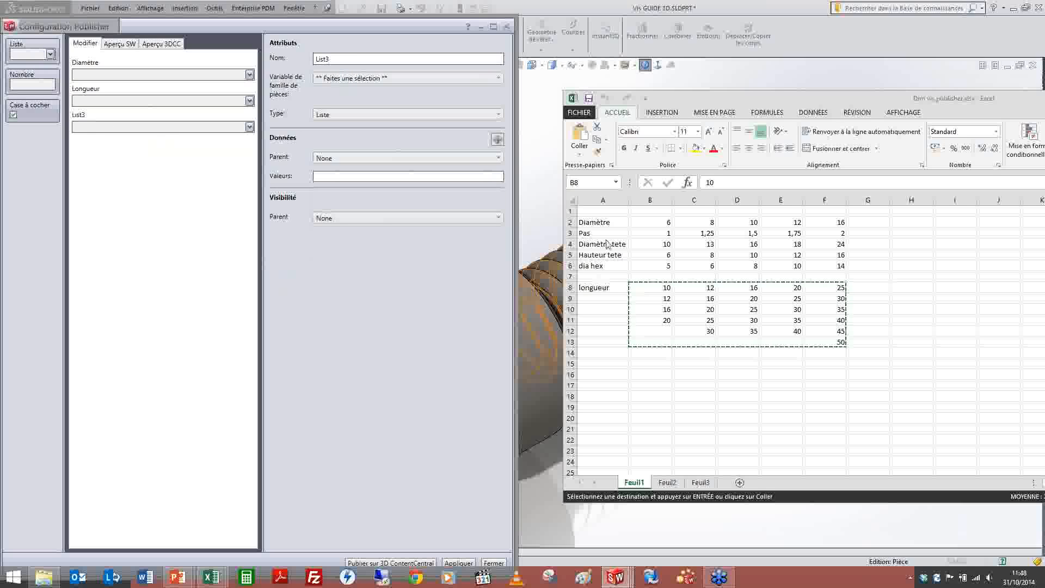
left_click_drag(334, 59, 256, 62)
type("B")
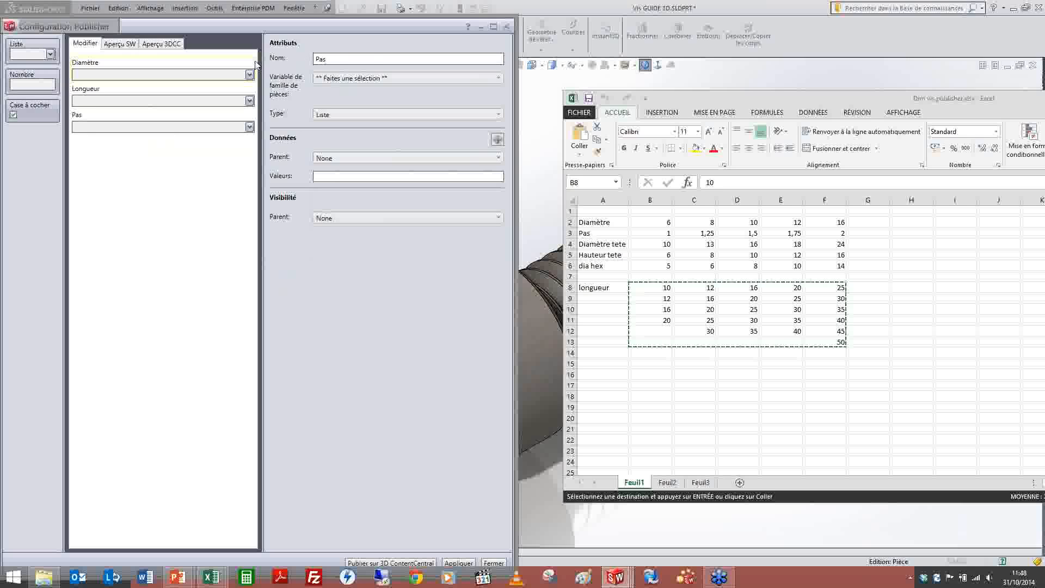
left_click(396, 82)
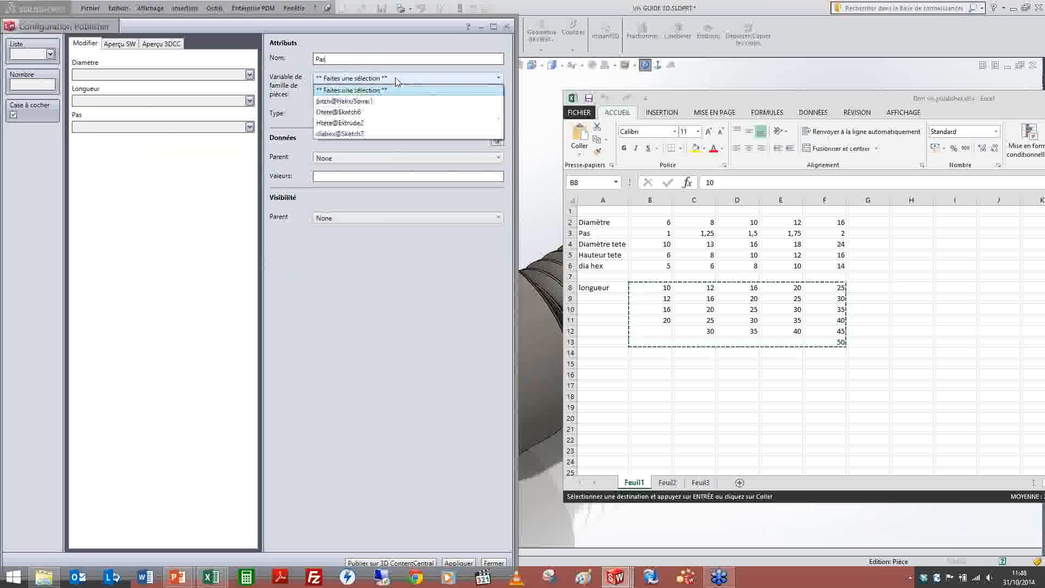
left_click(374, 97)
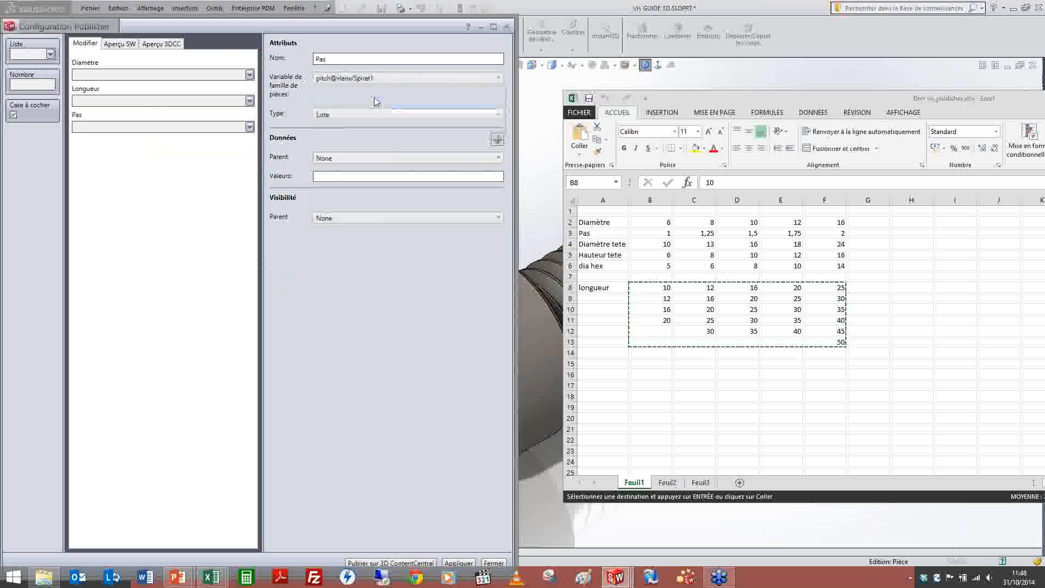
left_click(358, 158)
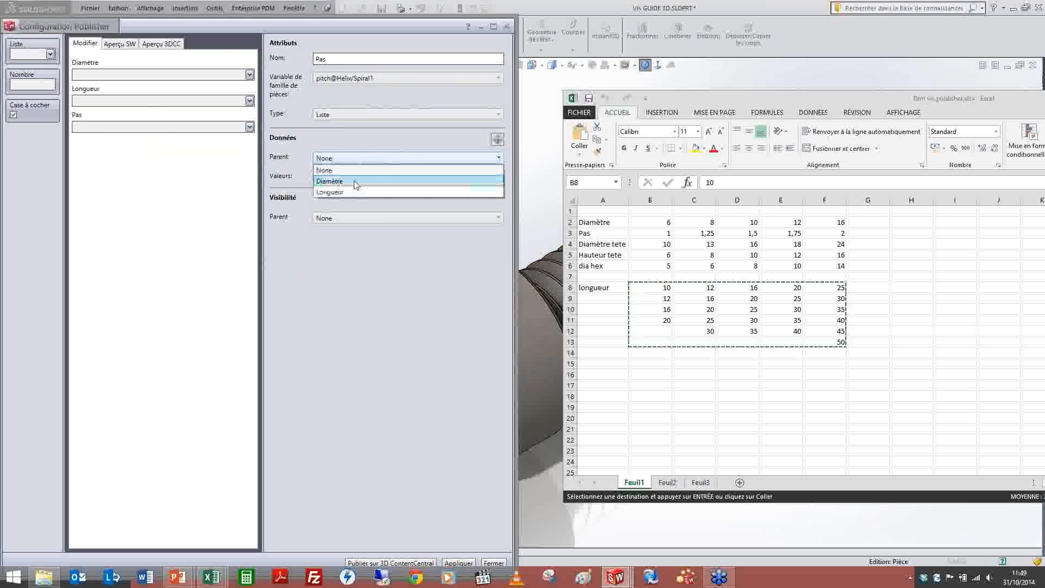
left_click(357, 183)
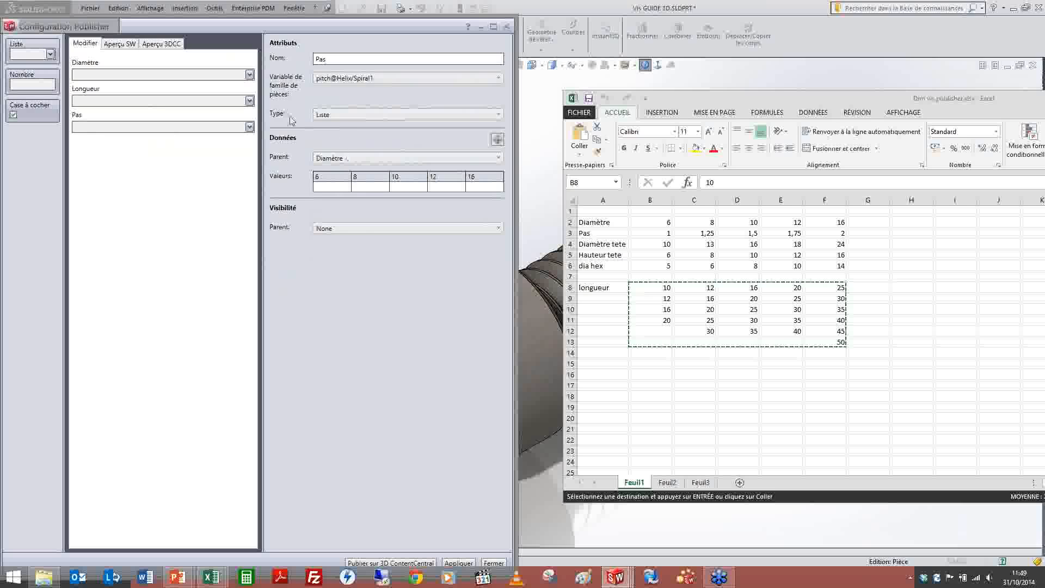
Switch the Pas list's type to Intervalle de la famille de pièces and back to Liste.
left_click(326, 115)
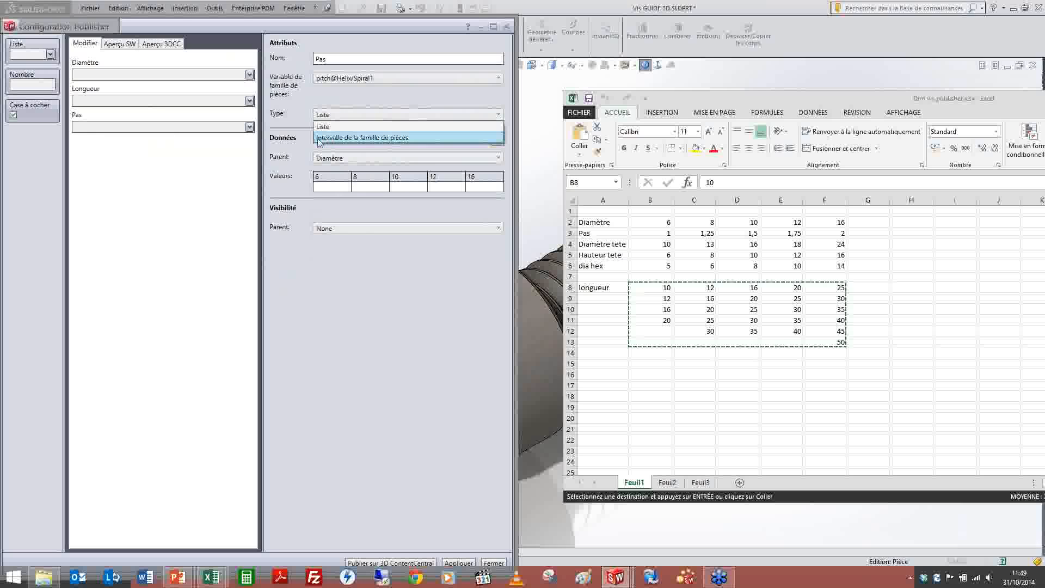
left_click(328, 139)
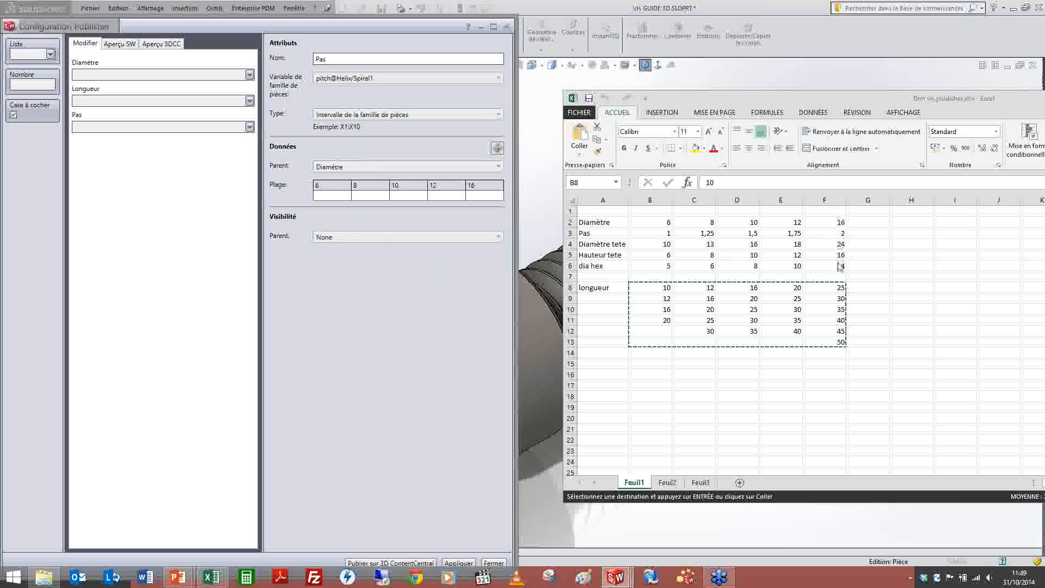
left_click(421, 116)
left_click(405, 127)
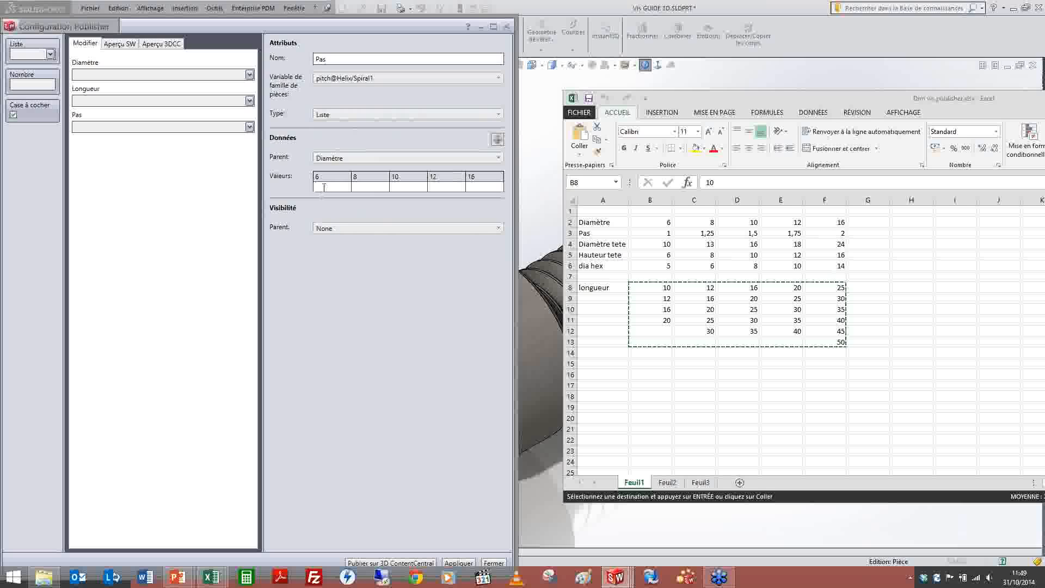
Copy the pitch values in B3:F3 of the workbook into the Pas list's values for each diameter.
left_click(668, 234)
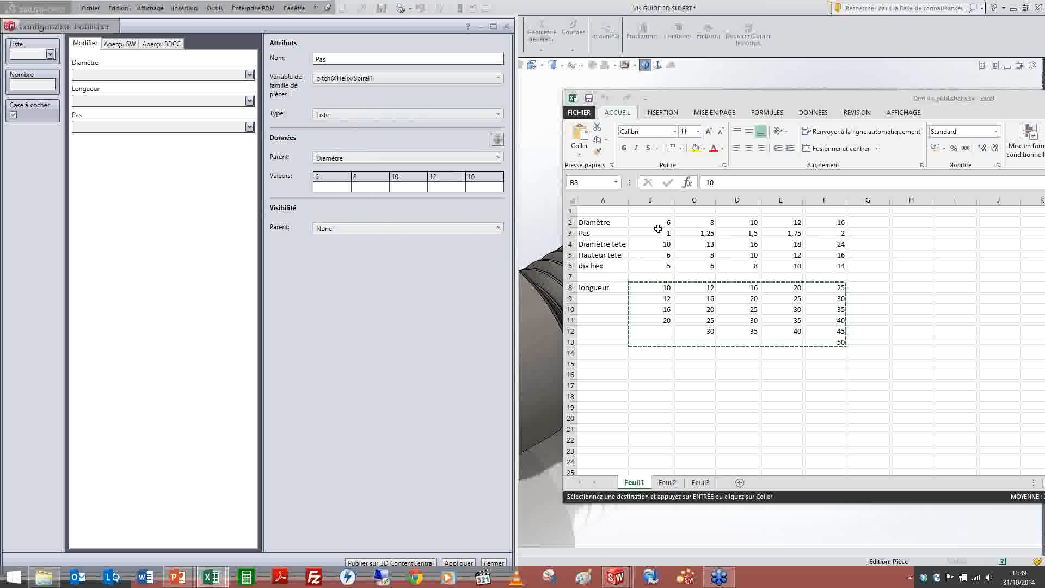
left_click_drag(668, 234, 833, 234)
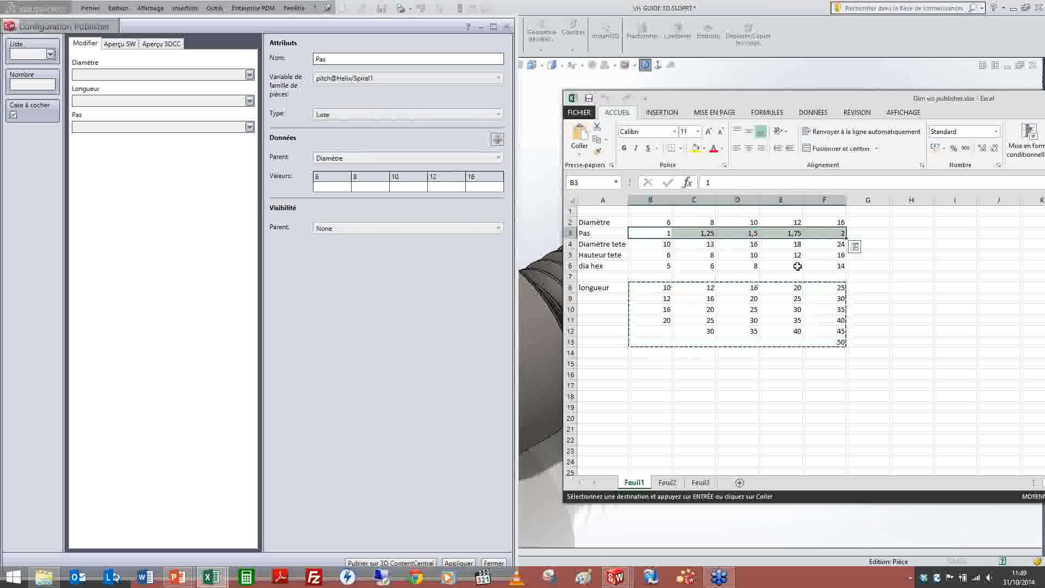
key("ctrl+c")
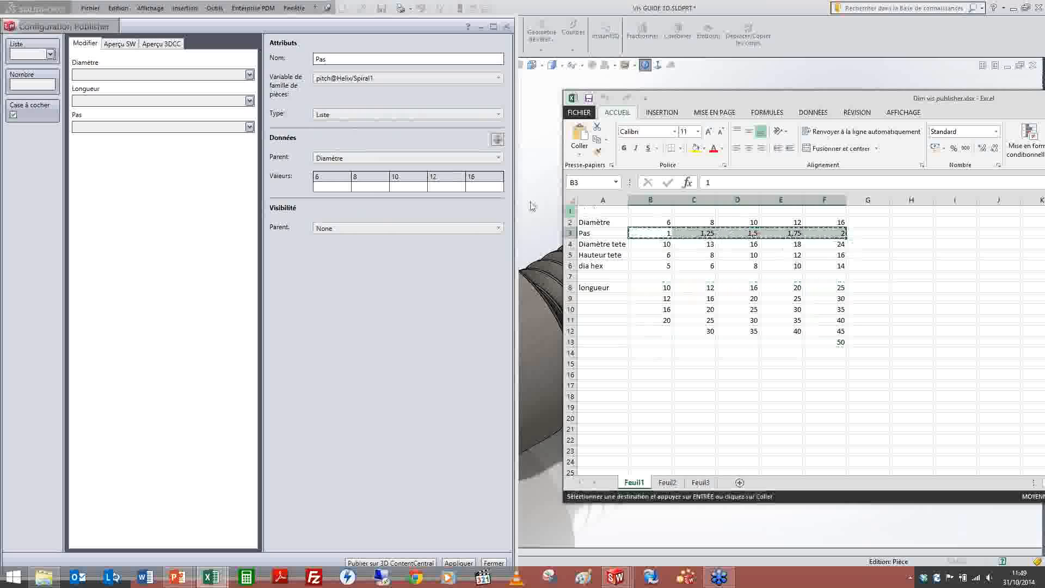
left_click(344, 186)
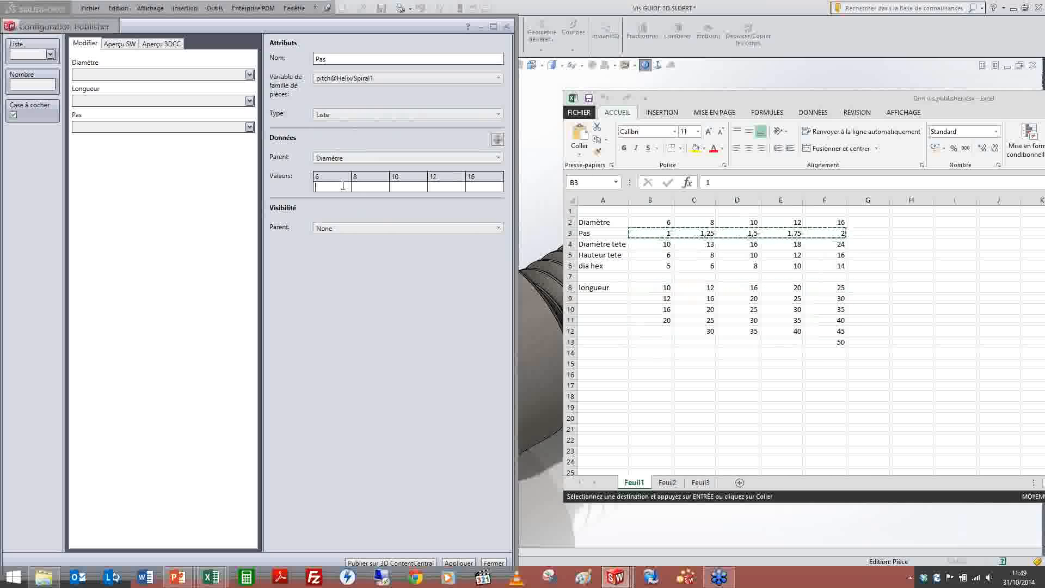
key("ctrl+v")
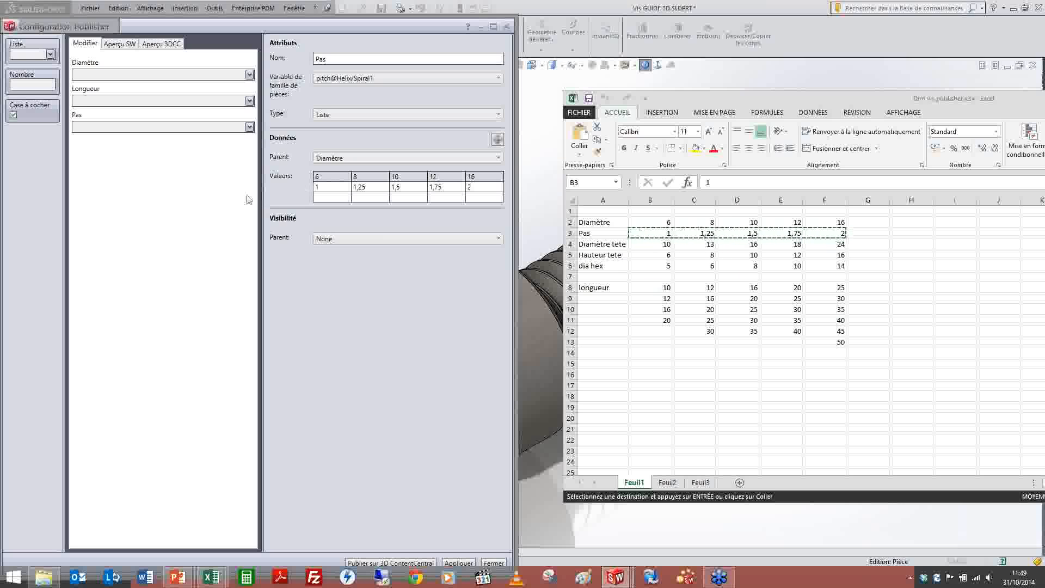
Add a fourth list control named Diamètre de tête, linked to the variable Dtete@Sketch6.
left_click_drag(28, 55, 121, 160)
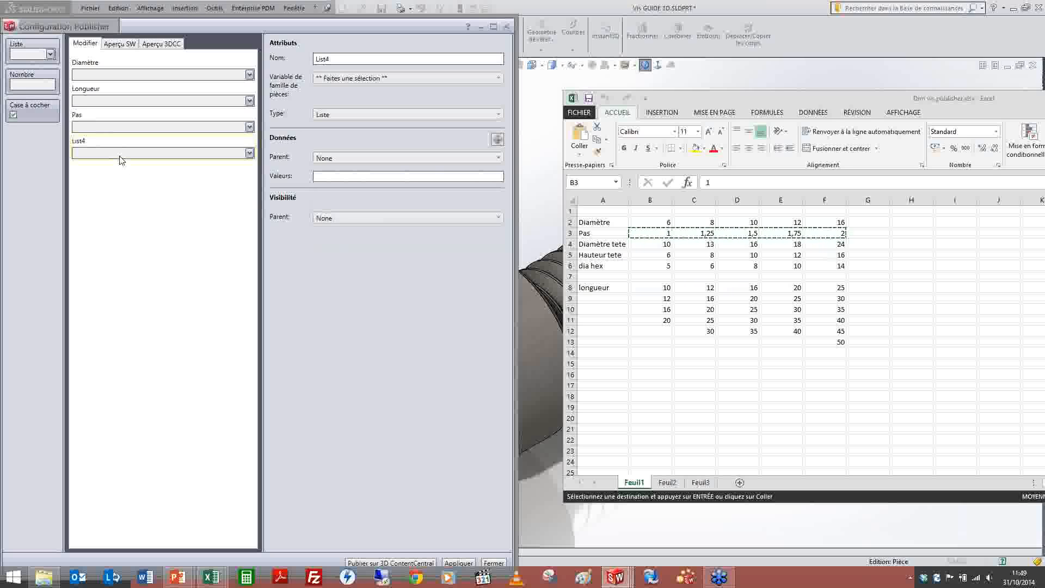
left_click_drag(334, 58, 254, 58)
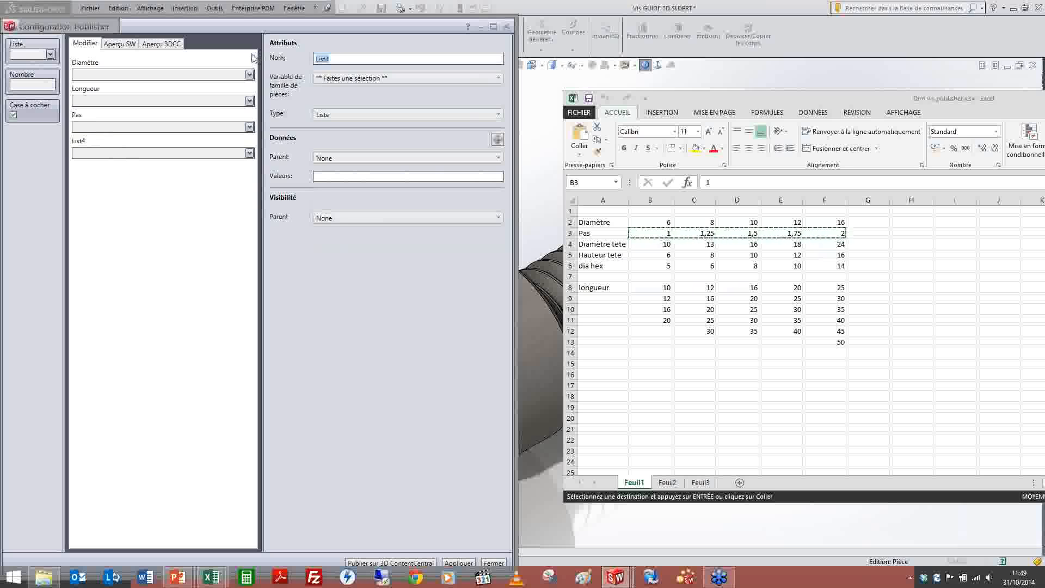
type("D")
type("iamèr")
key("ctrl+z")
key("BackSpace")
key("BackSpace")
key("BackSpace")
type("etre de tête")
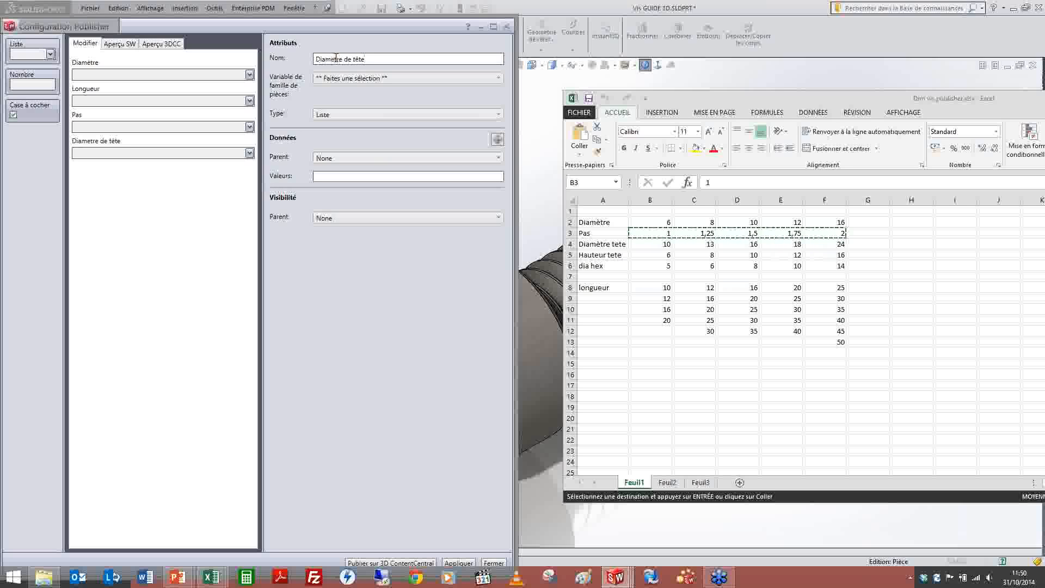
key("BackSpace")
type("è")
left_click(402, 79)
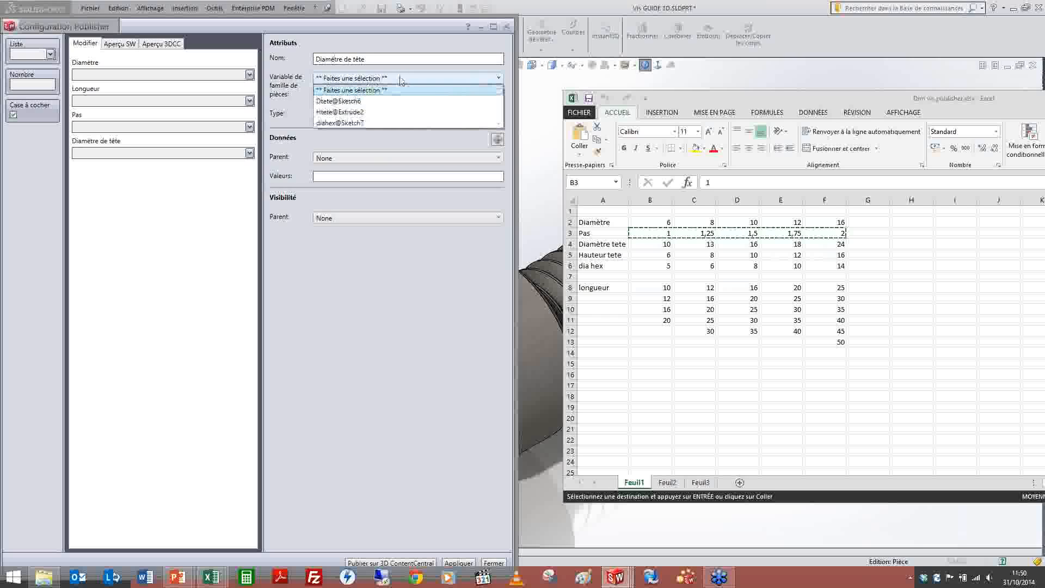
left_click(374, 102)
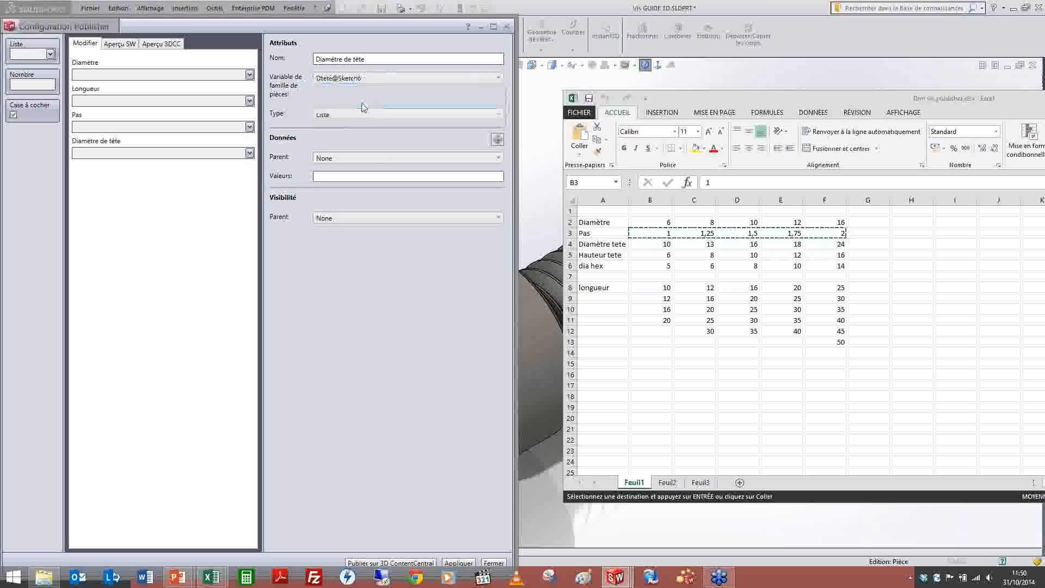
Make Diamètre the data parent of the Diamètre de tête list and fill its values from the workbook's B4:F4.
left_click(345, 159)
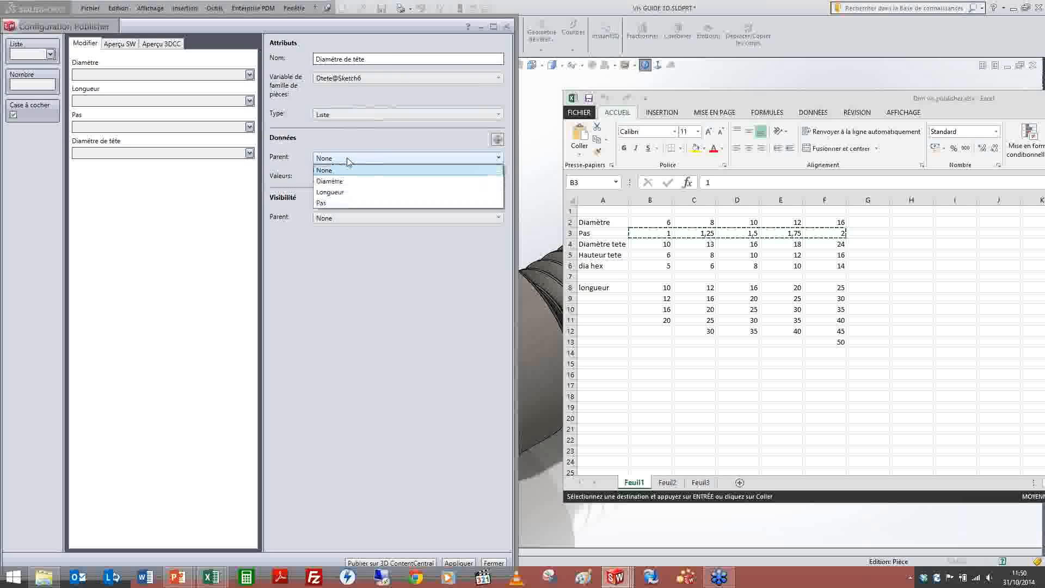
left_click(332, 180)
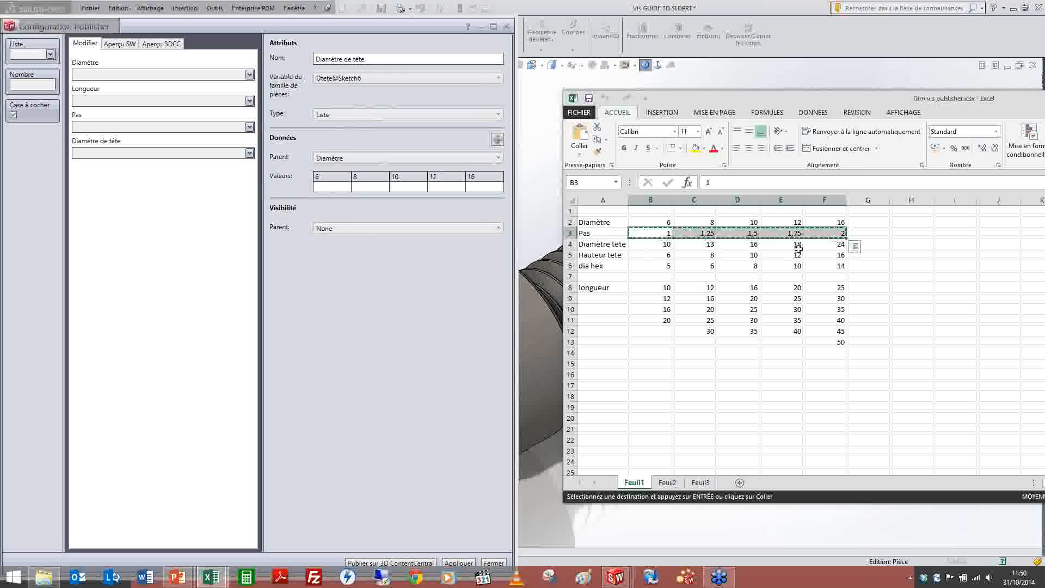
left_click_drag(643, 247, 836, 248)
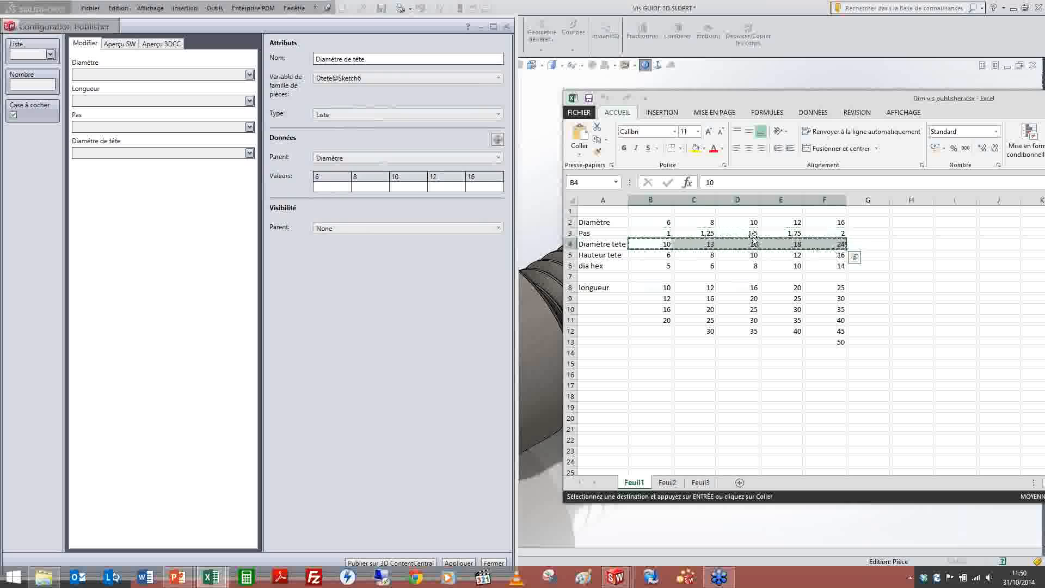
left_click(329, 186)
key("ctrl+v")
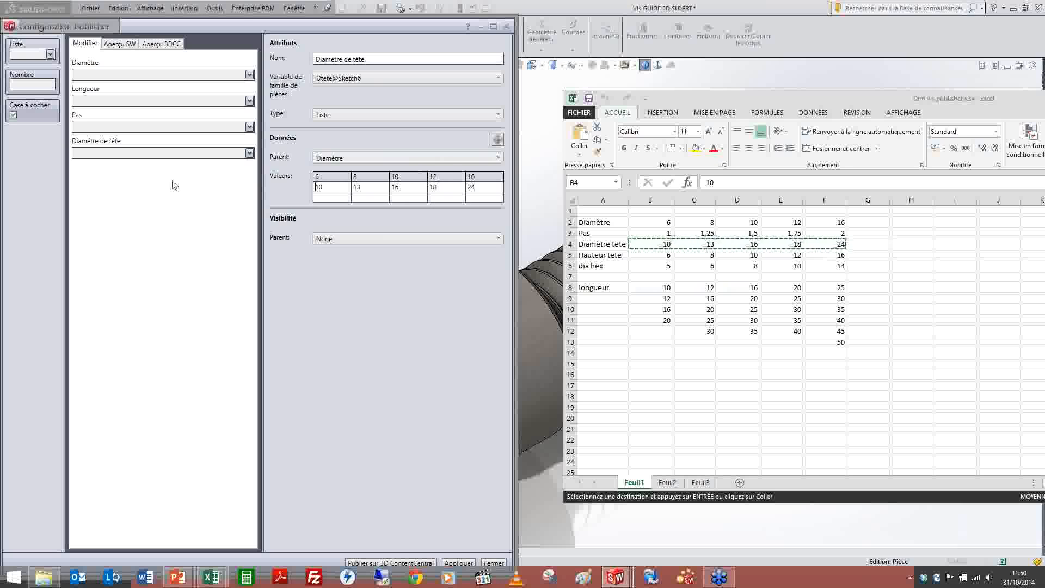
Add a fifth list control named Hauteur de tête, linked to the variable Htete@Extrude2.
left_click_drag(32, 53, 130, 180)
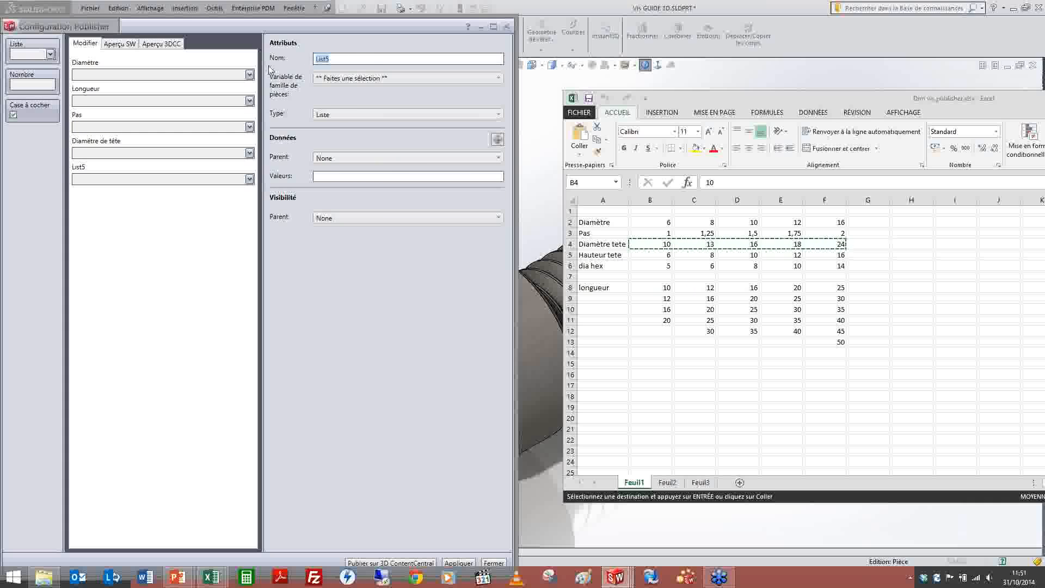
type("Hauteur de tête")
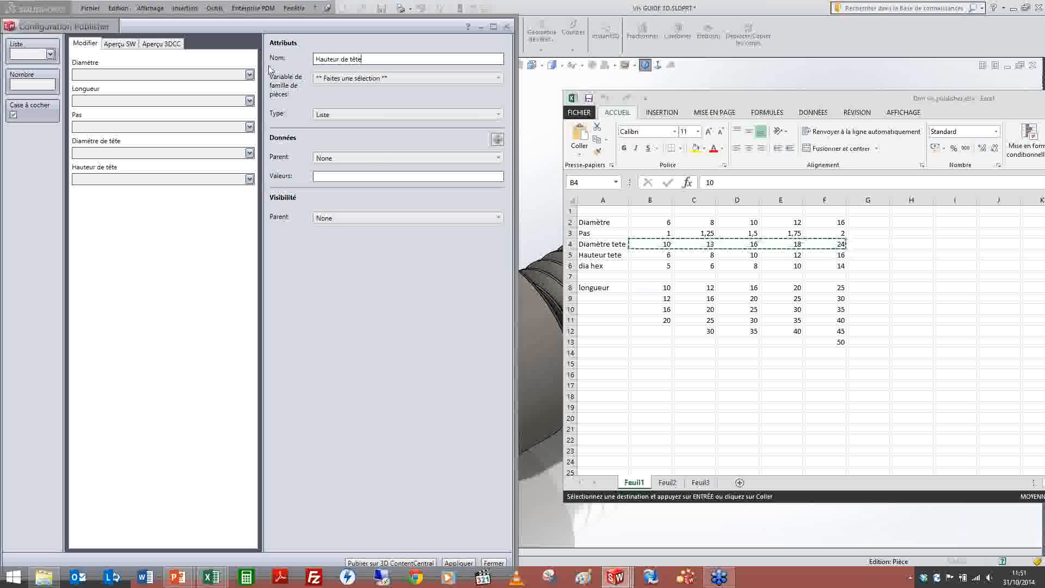
left_click(327, 82)
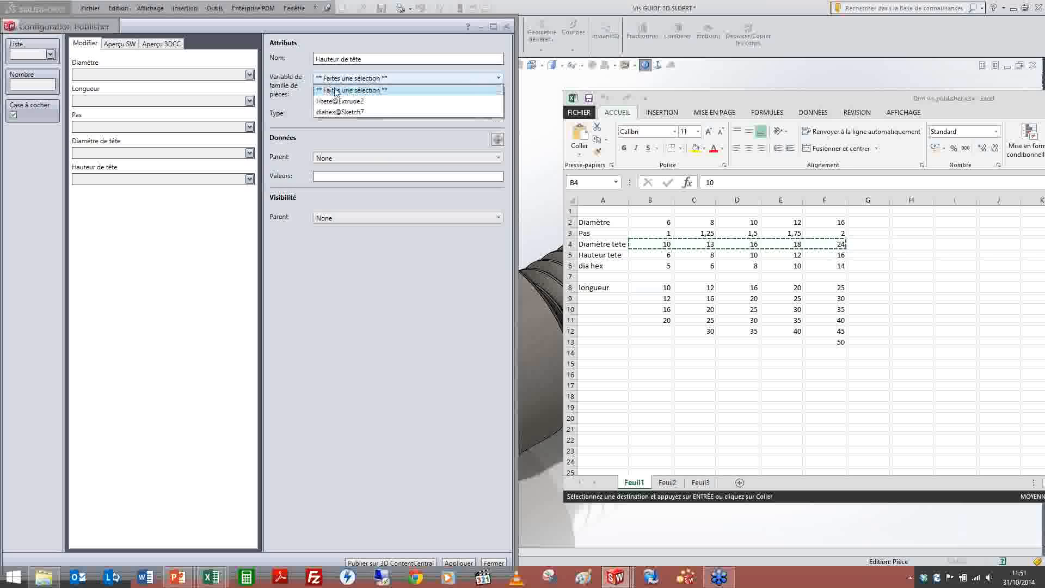
left_click(339, 101)
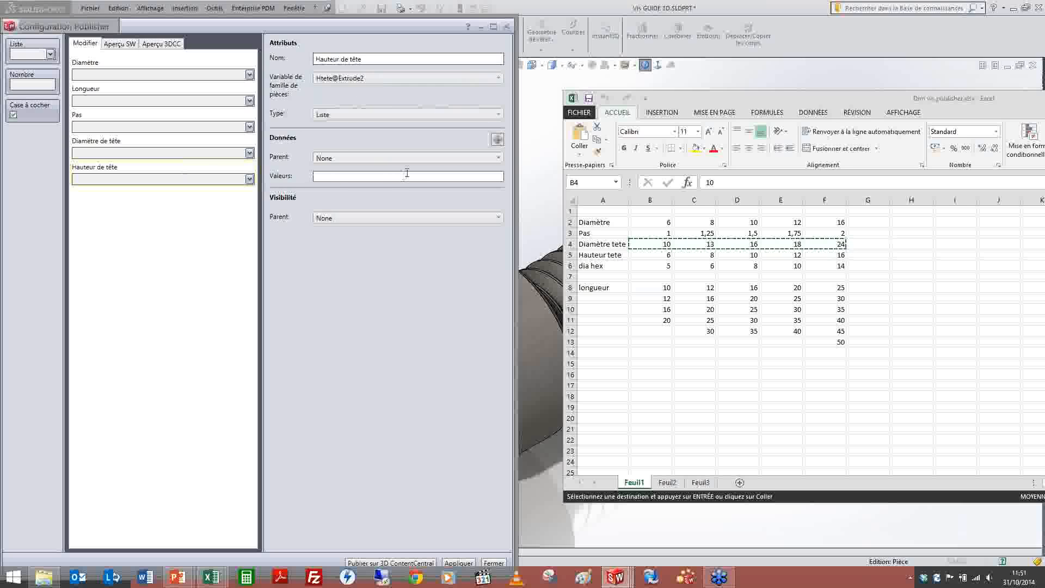
Make Diamètre the data parent of the Hauteur de tête list and copy the workbook's B5:F5 into its values.
left_click(414, 158)
left_click(384, 176)
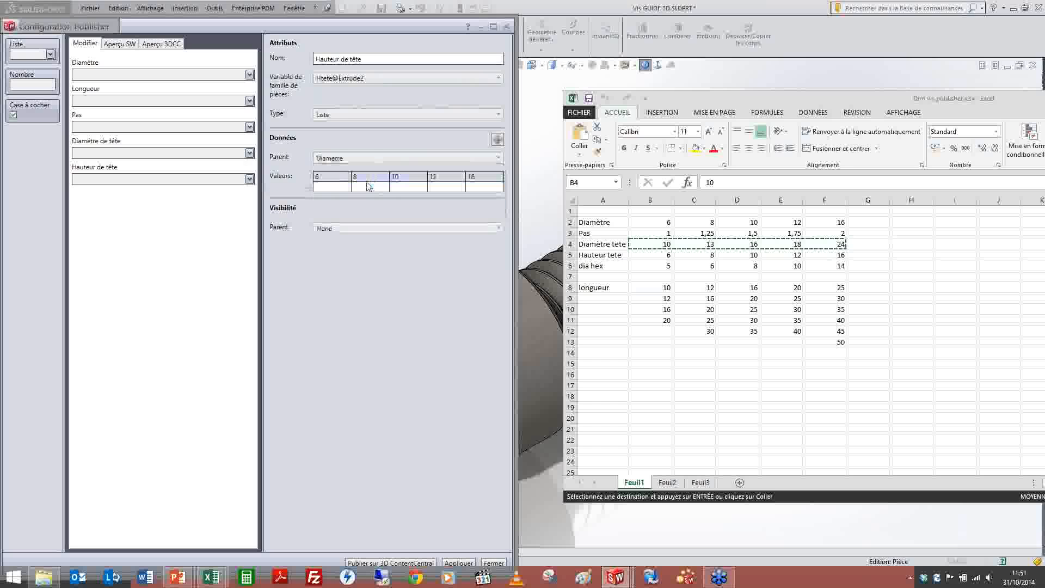
left_click(659, 259)
left_click(835, 257, "shift")
key("ctrl+c")
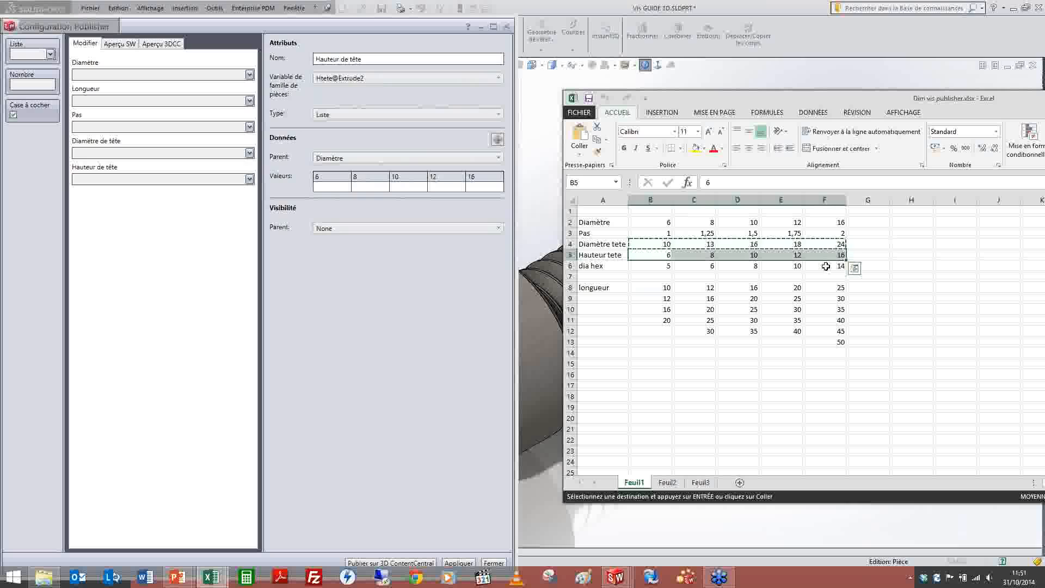
left_click(329, 187)
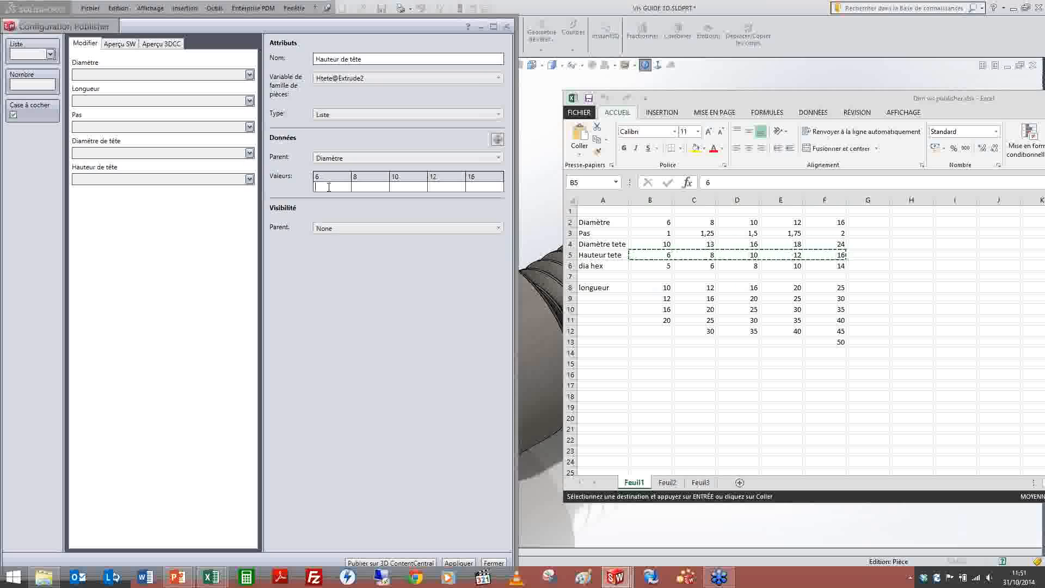
key("ctrl+v")
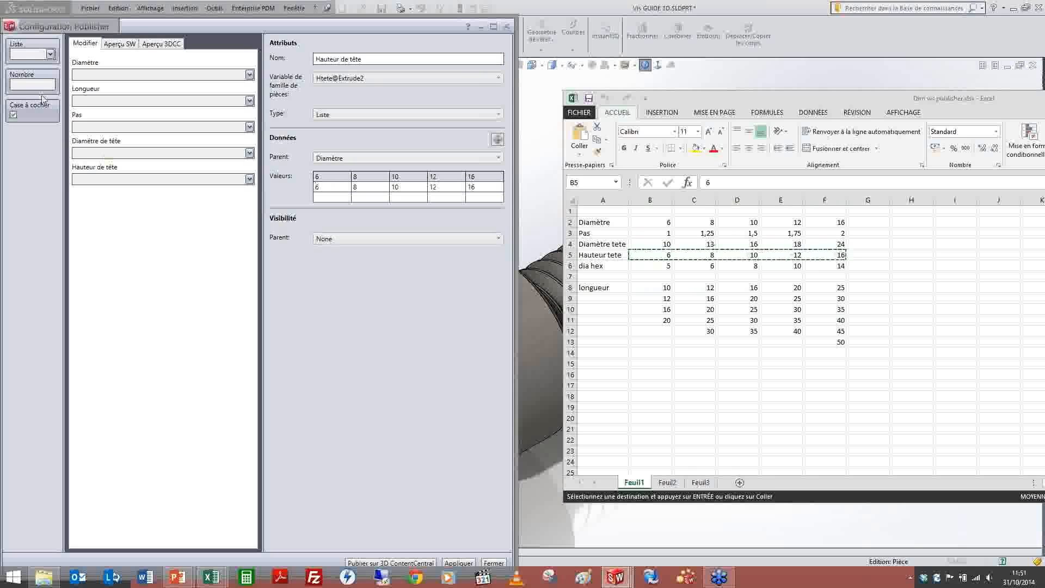
Add a sixth list control named Emprunte tête, linked to the variable diahex@Sketch7.
left_click_drag(20, 55, 103, 199)
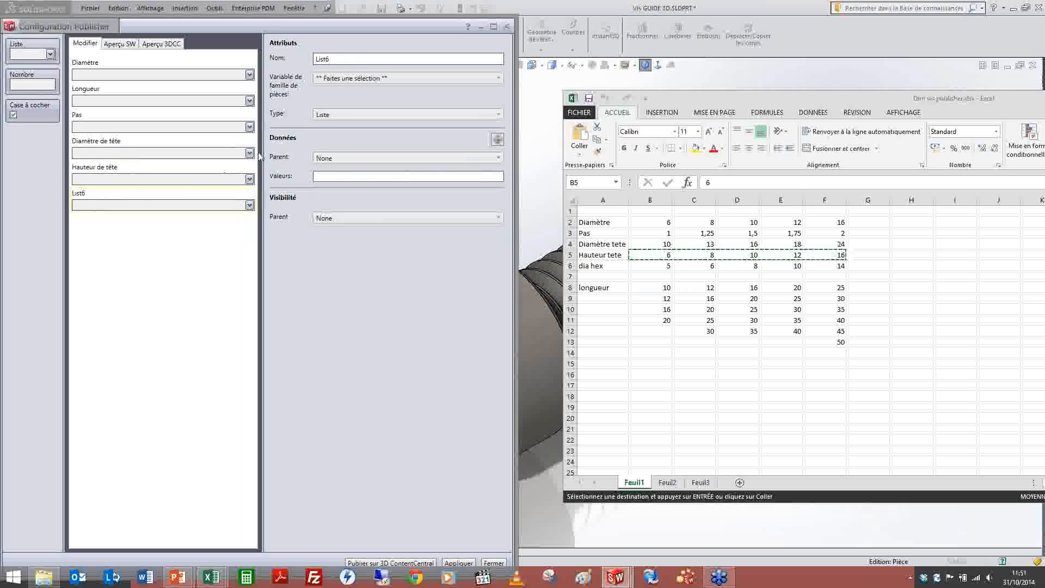
left_click_drag(341, 59, 245, 63)
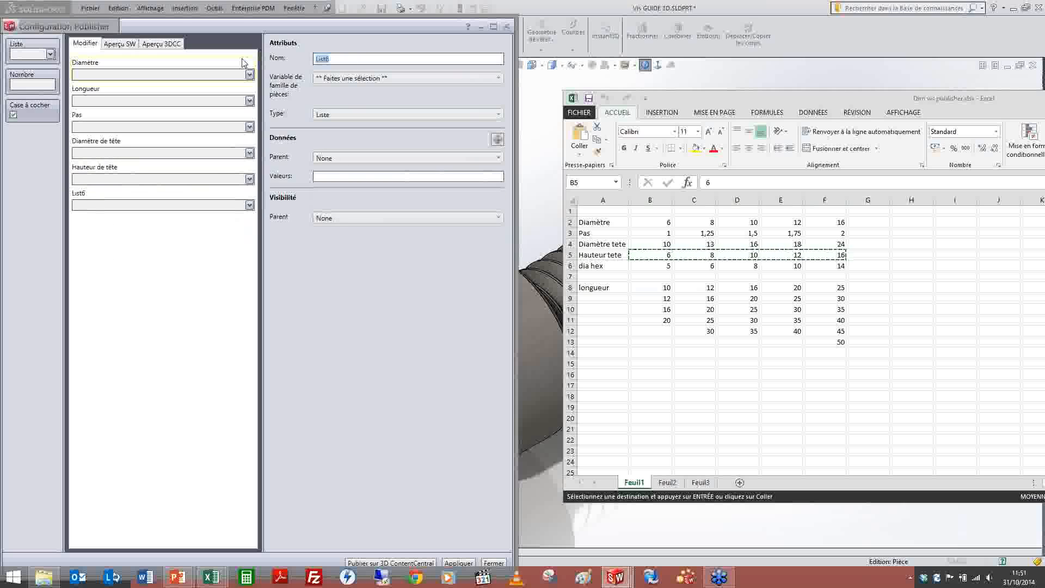
type("Emprunte tête")
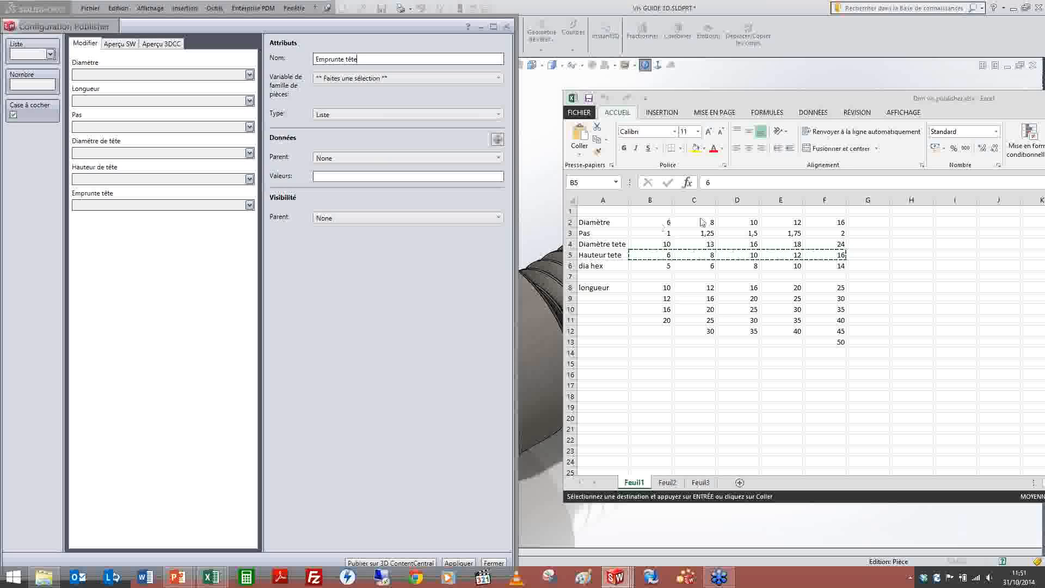
left_click(384, 78)
left_click(363, 101)
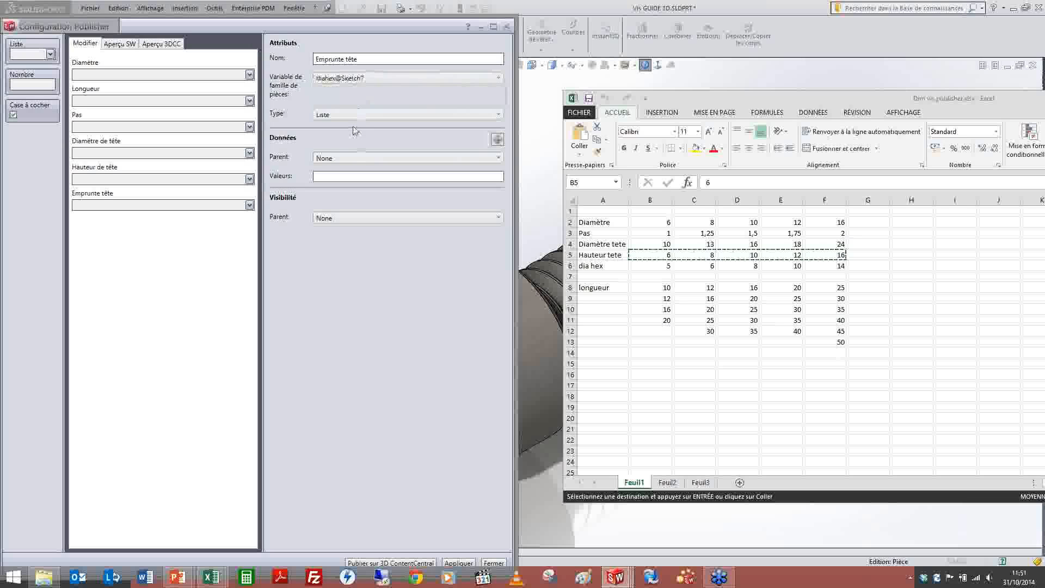
Make Diamètre the data parent of the Emprunte tête list and copy the dia hex values in B6:F6 into it.
left_click(364, 159)
left_click(359, 183)
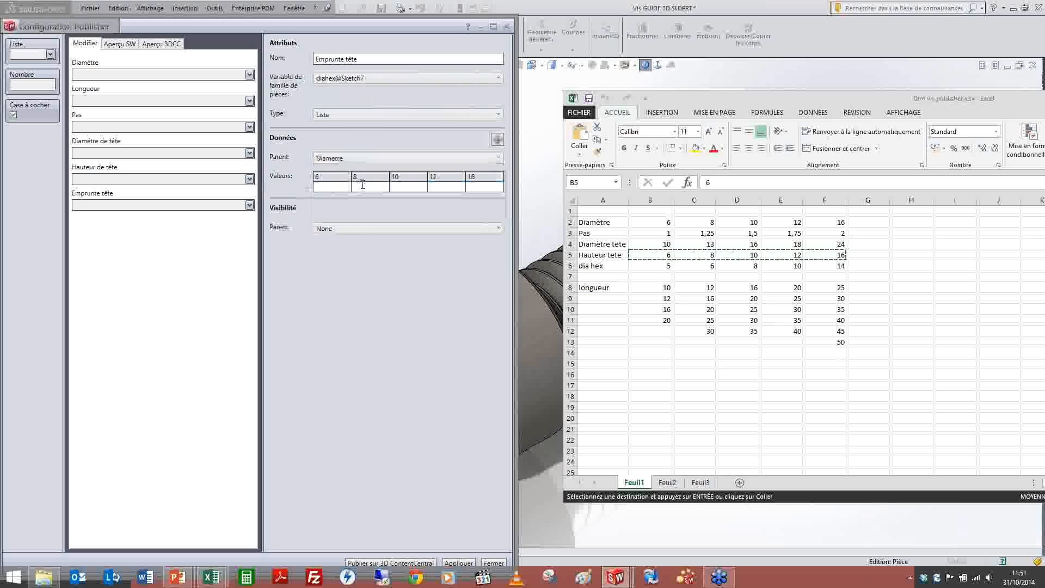
left_click(639, 266)
left_click(832, 268, "shift")
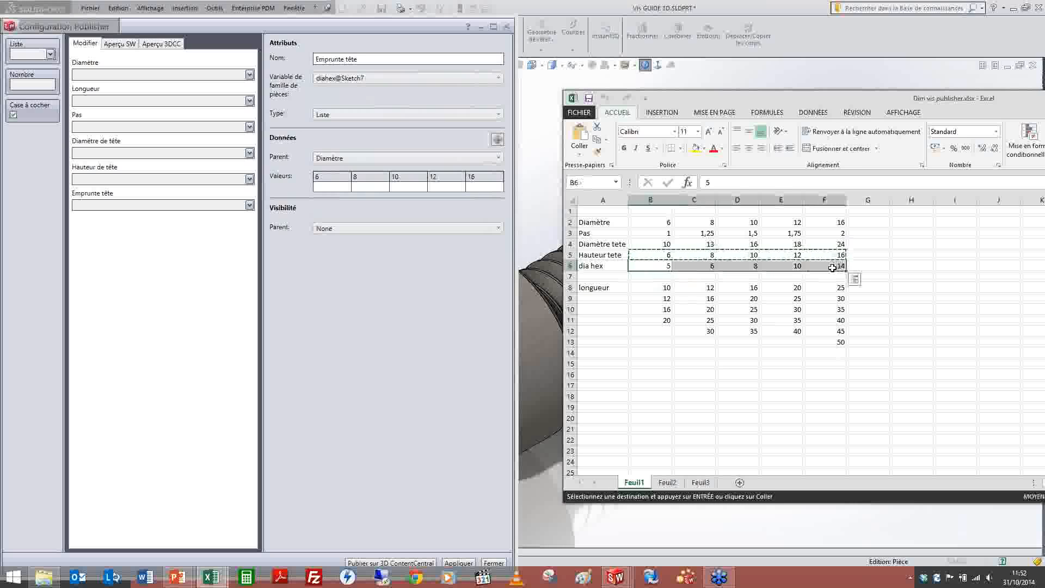
key("ctrl+c")
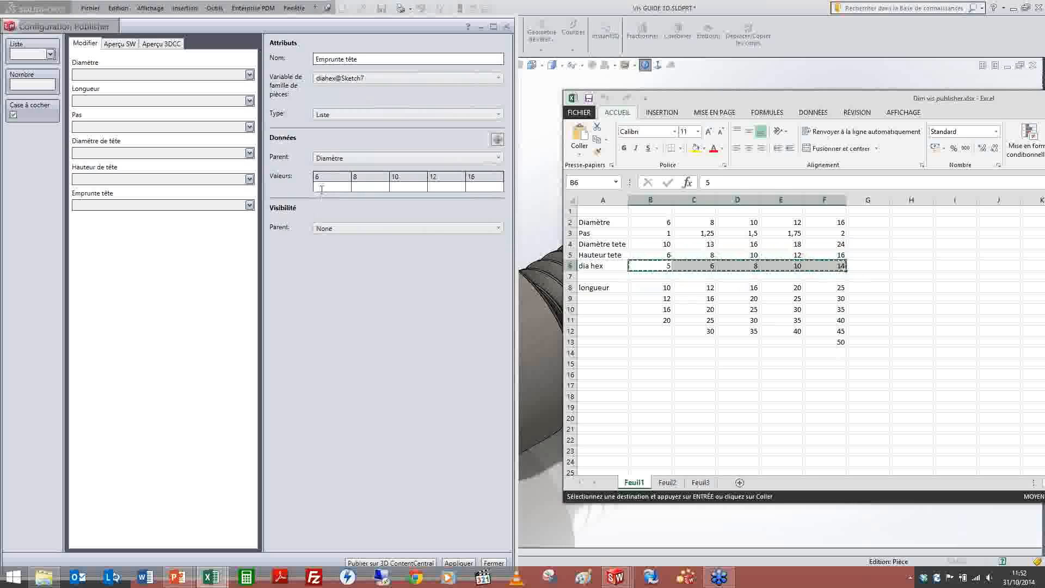
left_click(320, 187)
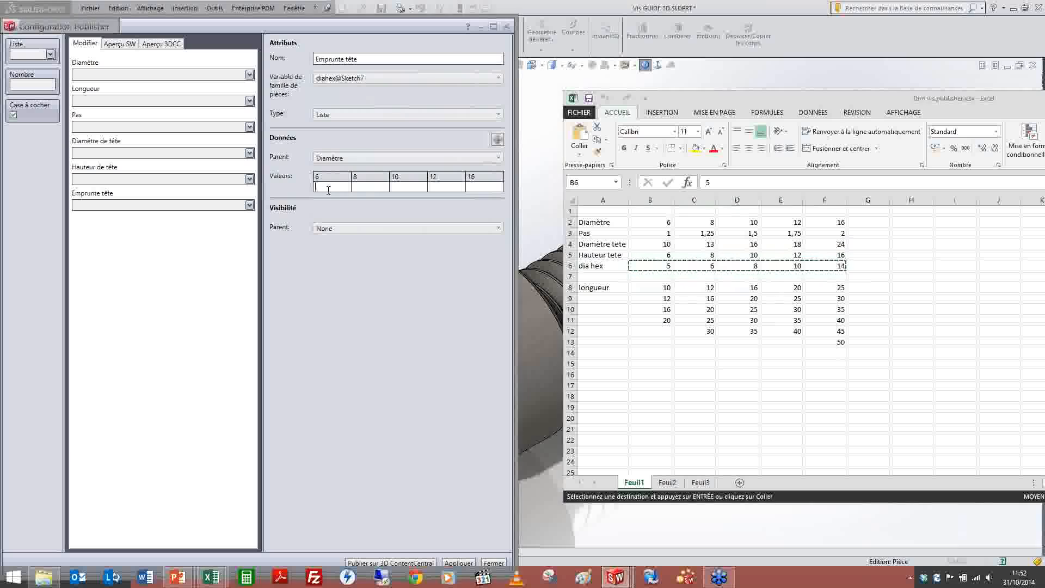
key("ctrl+v")
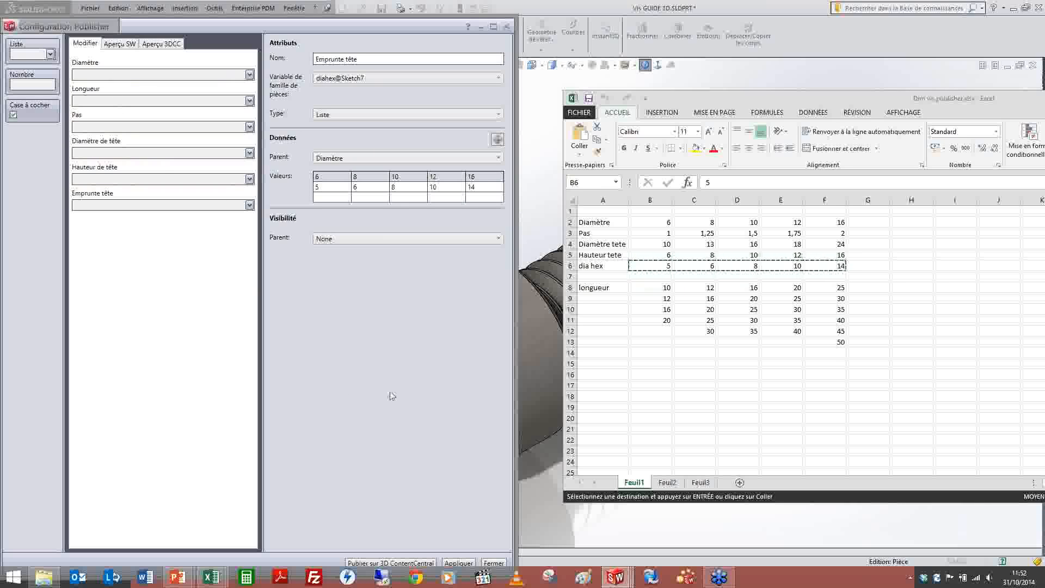
Show the SolidWorks preview of the published controls and minimize the Excel workbook to uncover the screw model.
left_click(118, 44)
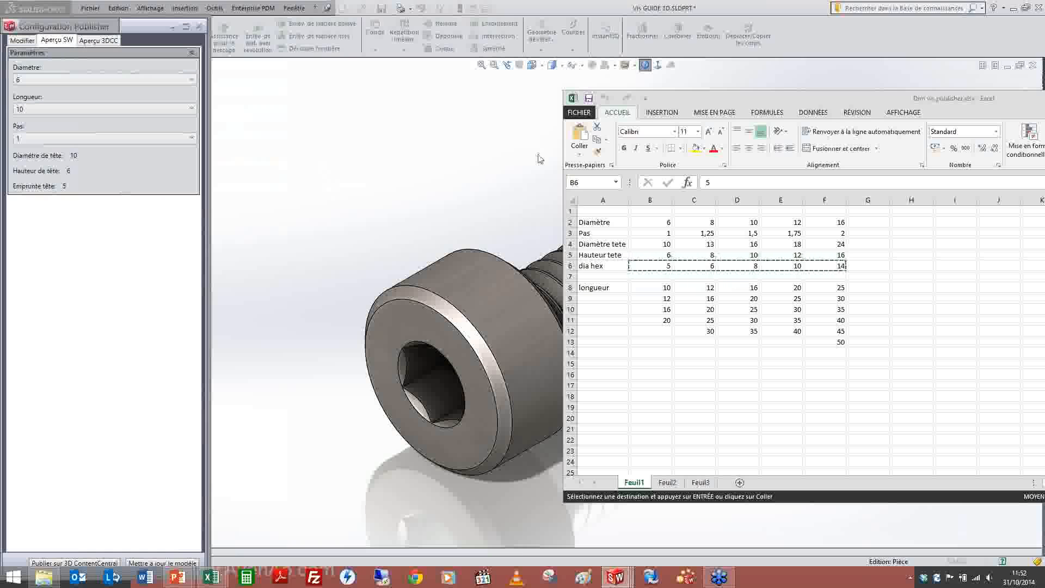
left_click_drag(977, 98, 893, 102)
right_click(893, 102)
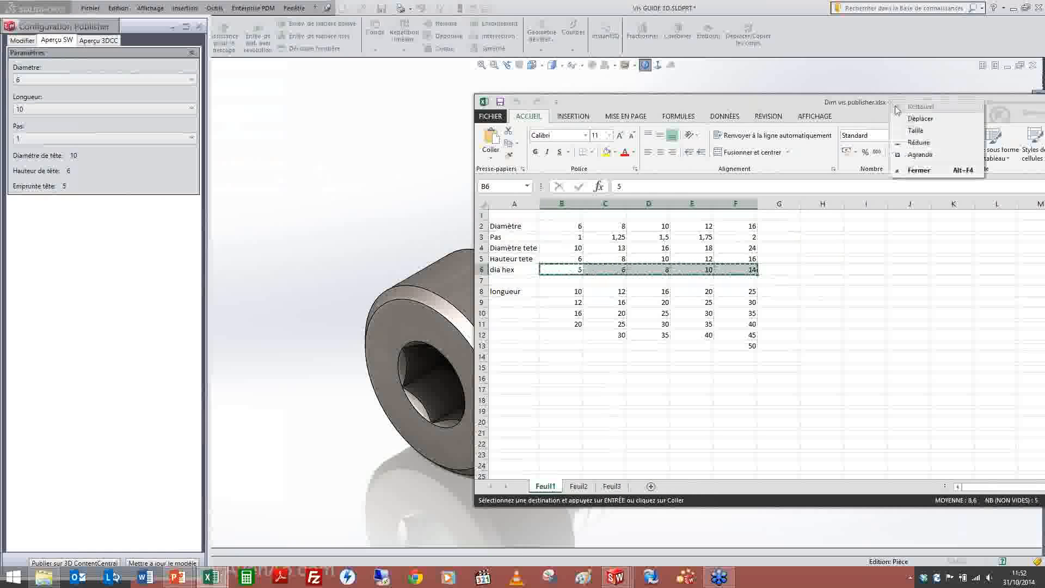
left_click(915, 145)
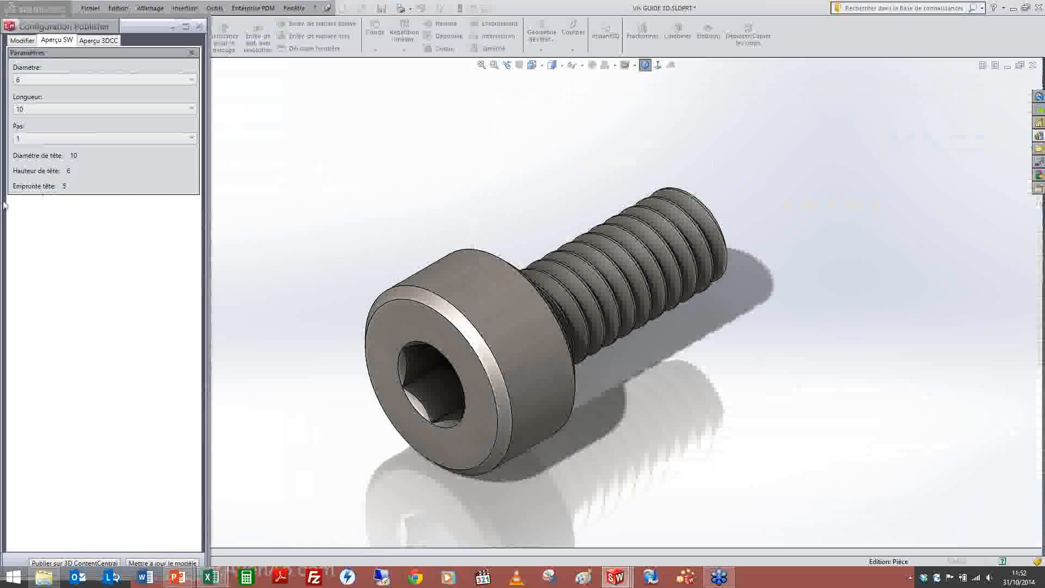
Set Diamètre to 8 and Longueur to 25 in the preview, update the screw model, and return to the Configuration Publisher.
left_click(80, 84)
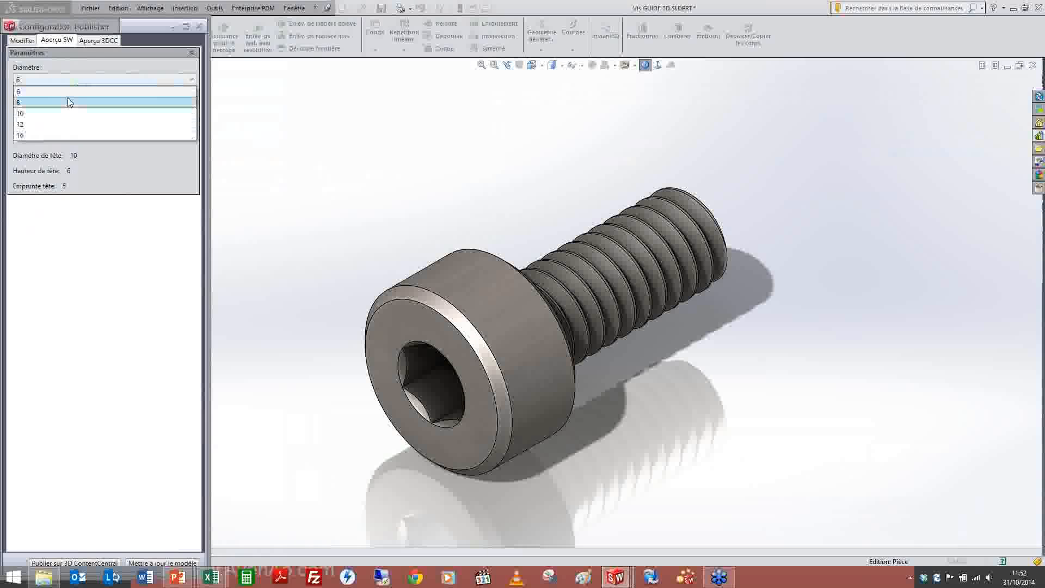
left_click(70, 102)
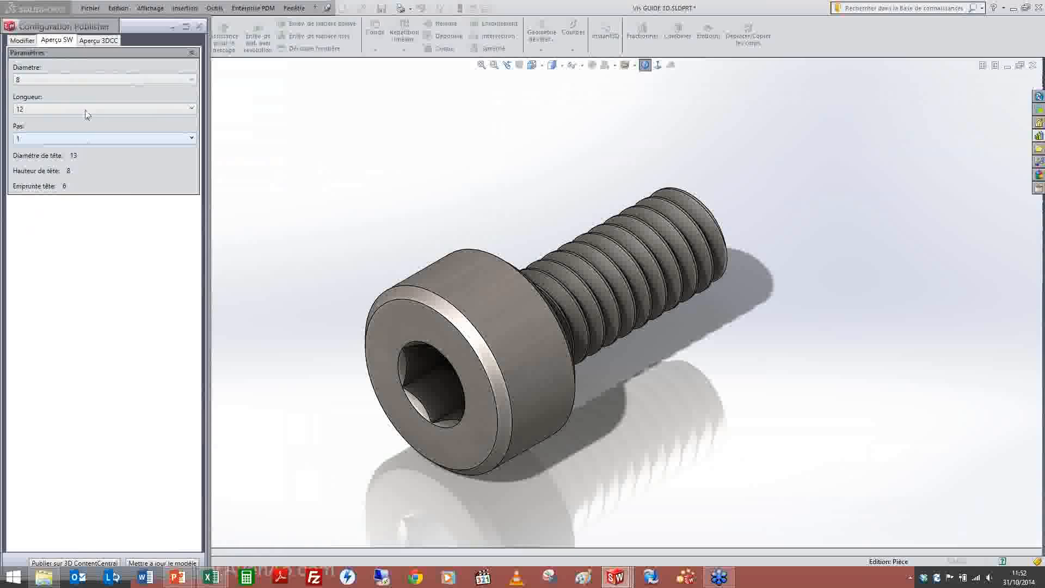
left_click(90, 110)
left_click(81, 158)
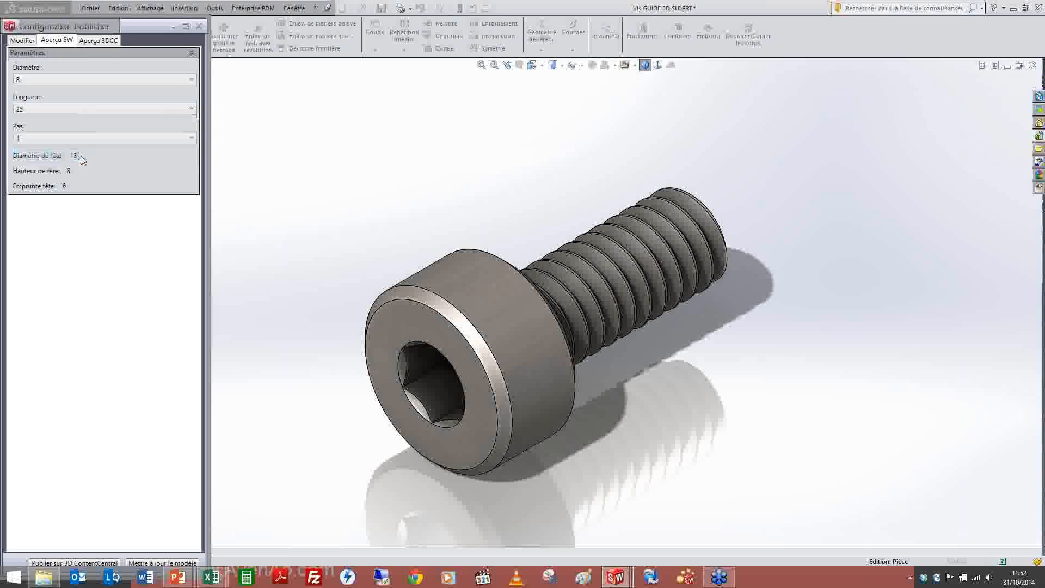
left_click(149, 565)
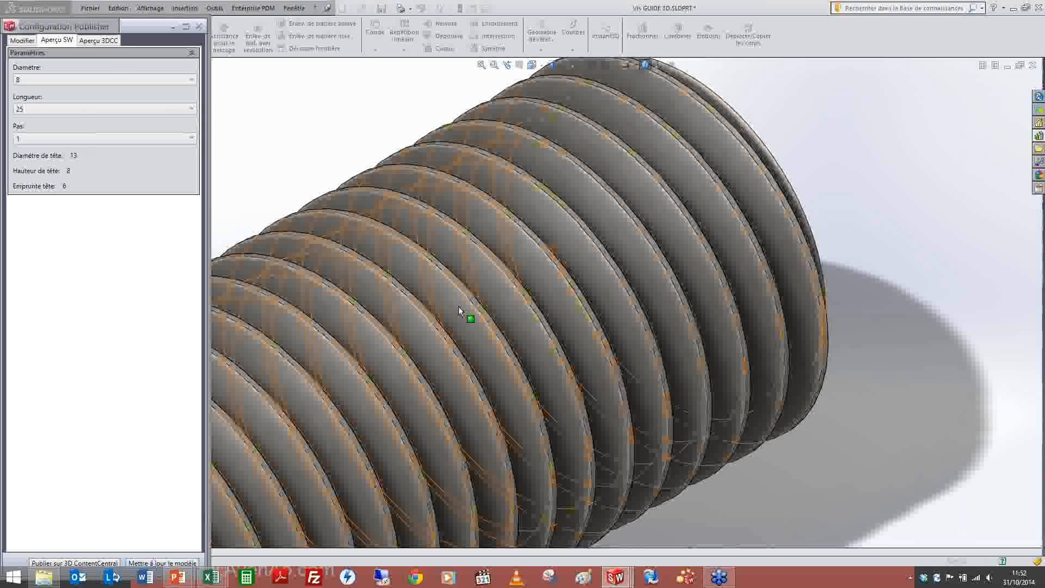
left_click(862, 158)
scroll(862, 158, "up", 7)
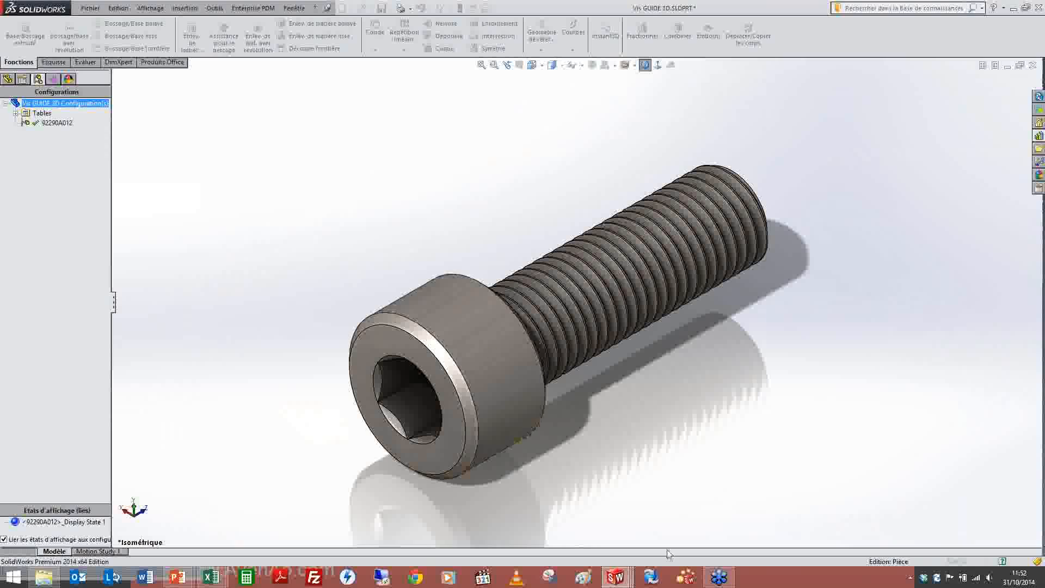
mouse_move(615, 577)
left_click(501, 518)
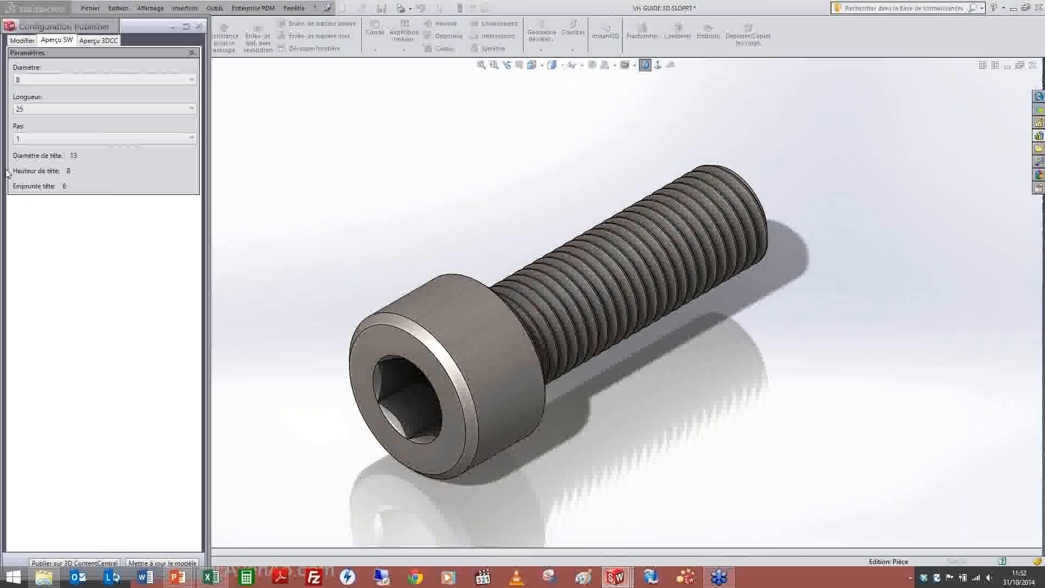
Return to editing the published controls, apply them, then close the Configuration Publisher and the leftover empty Excel window.
left_click(30, 41)
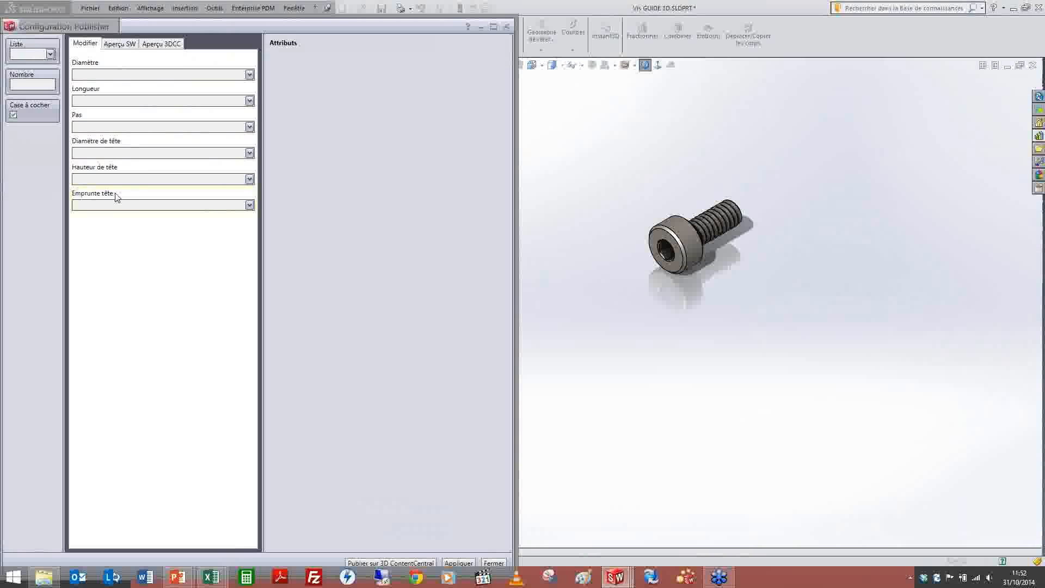
left_click(459, 563)
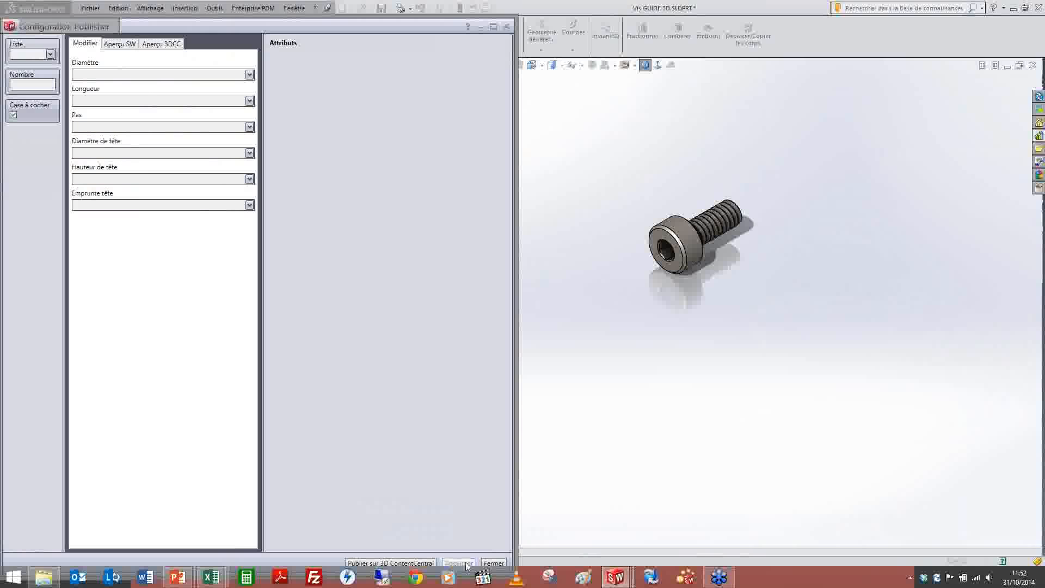
left_click(501, 564)
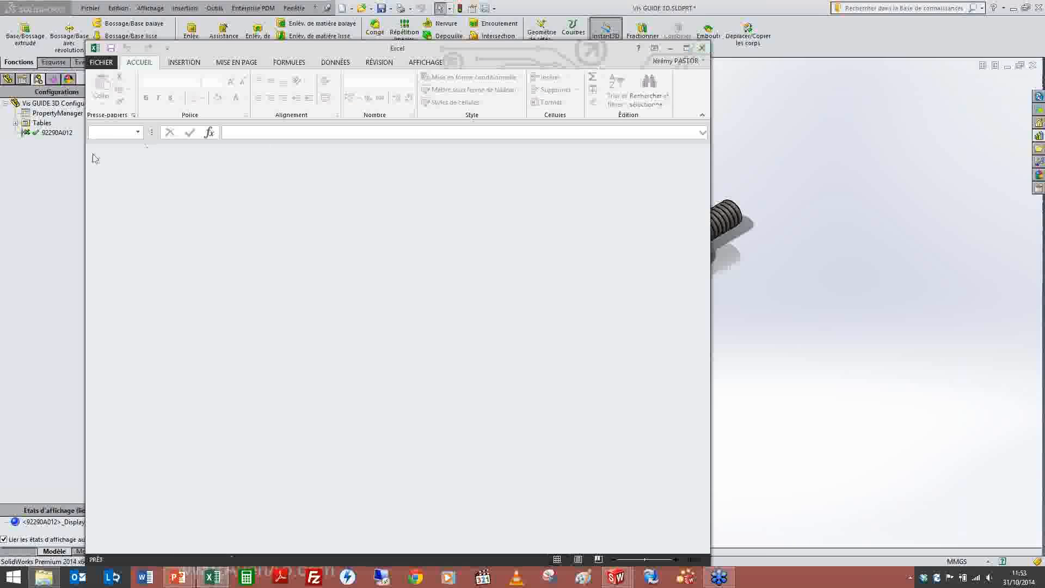
left_click(702, 48)
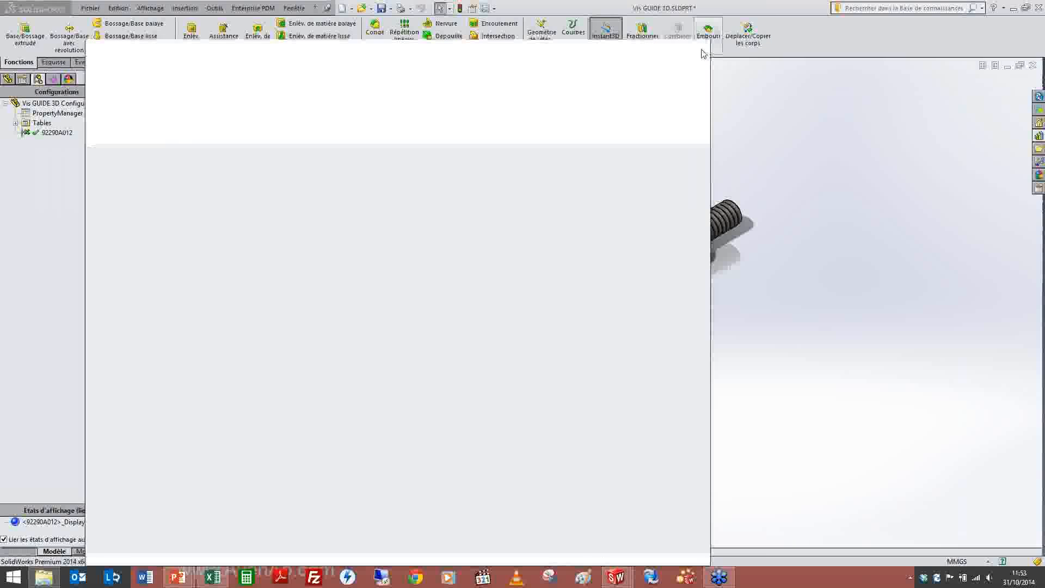
Expand the Tables folder in the part's configurations and select the PropertyManager entry.
left_click(26, 135)
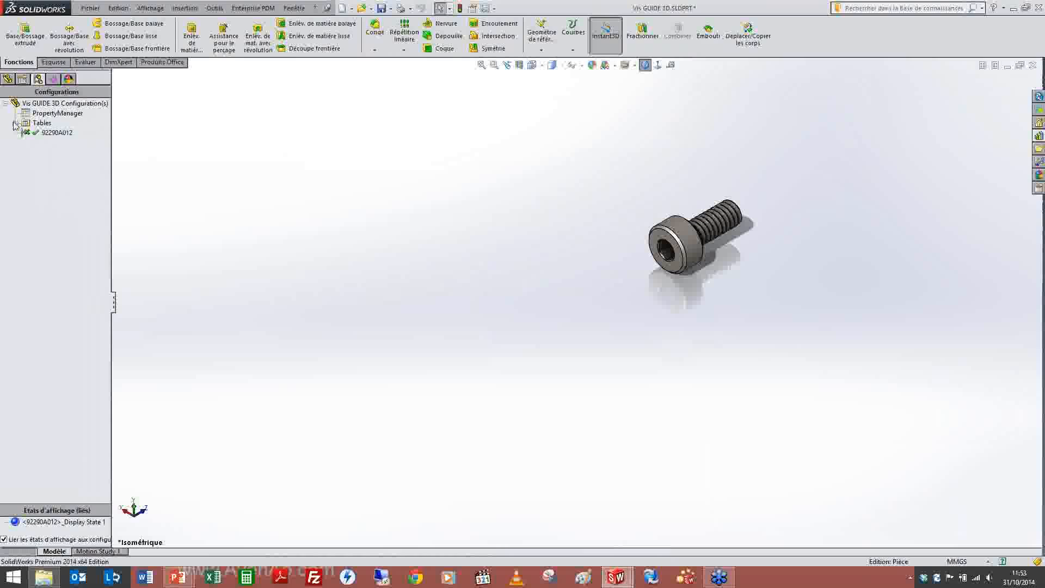
left_click(38, 114)
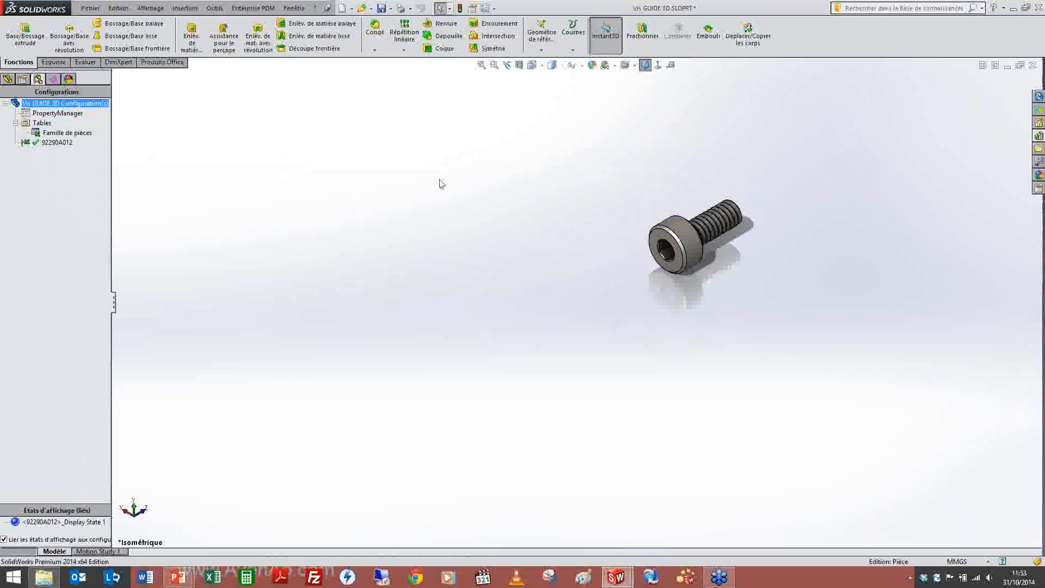
right_click(72, 117)
left_click(88, 121)
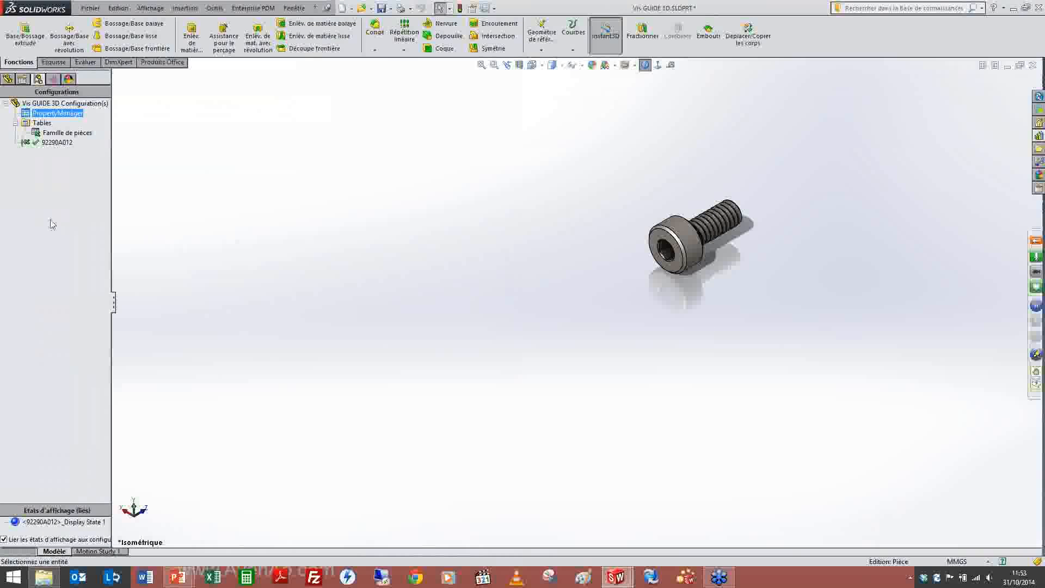
Examine the screw's modelled thread, head and hex socket from several angles.
scroll(744, 251, "down", 6)
middle_click_drag(627, 235, 585, 259)
scroll(610, 281, "down", 4)
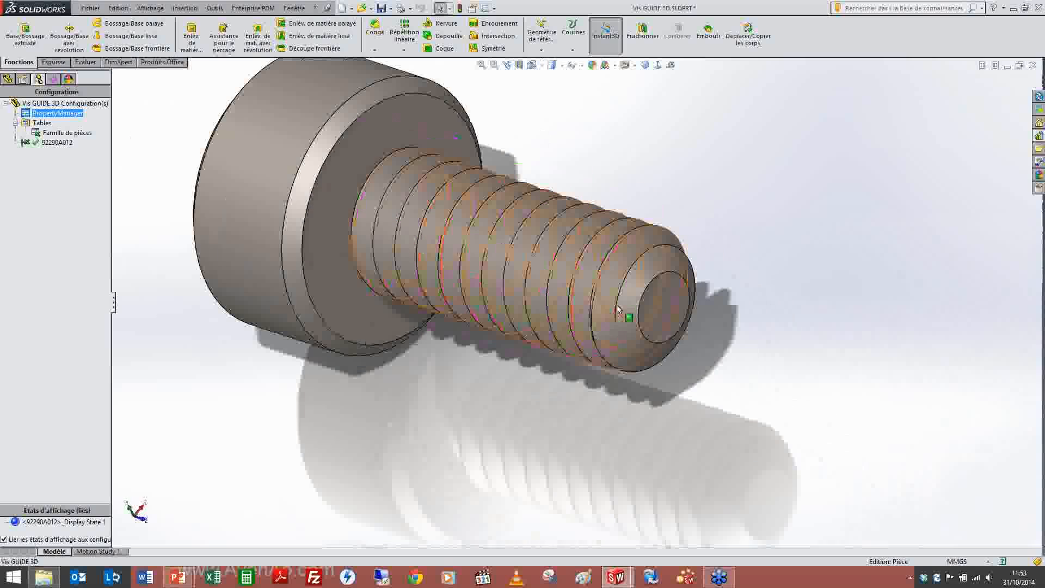
middle_click_drag(509, 281, 525, 271)
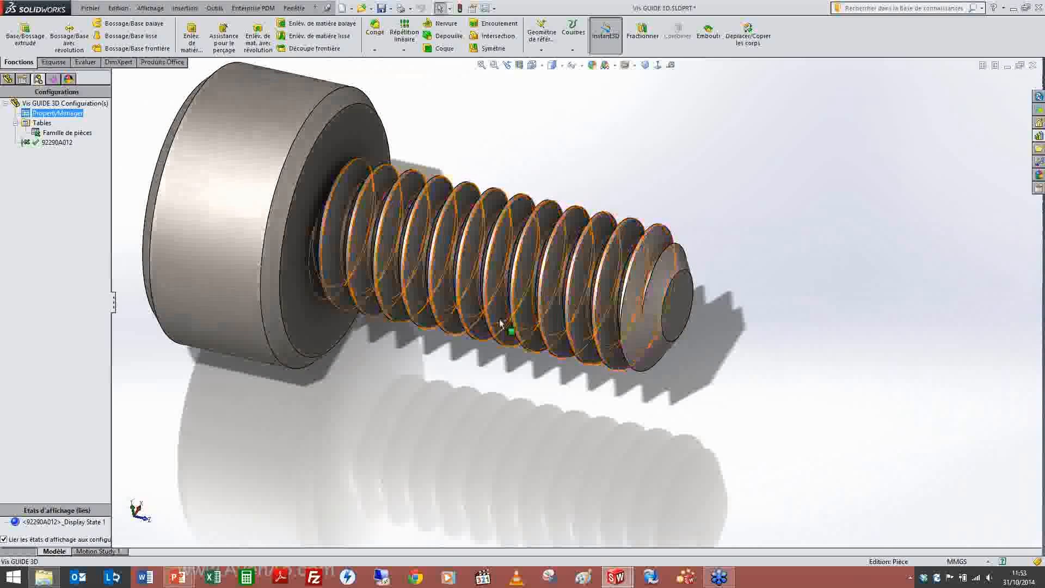
scroll(504, 327, "up", 2)
middle_click_drag(425, 362, 481, 385)
scroll(479, 387, "up", 3)
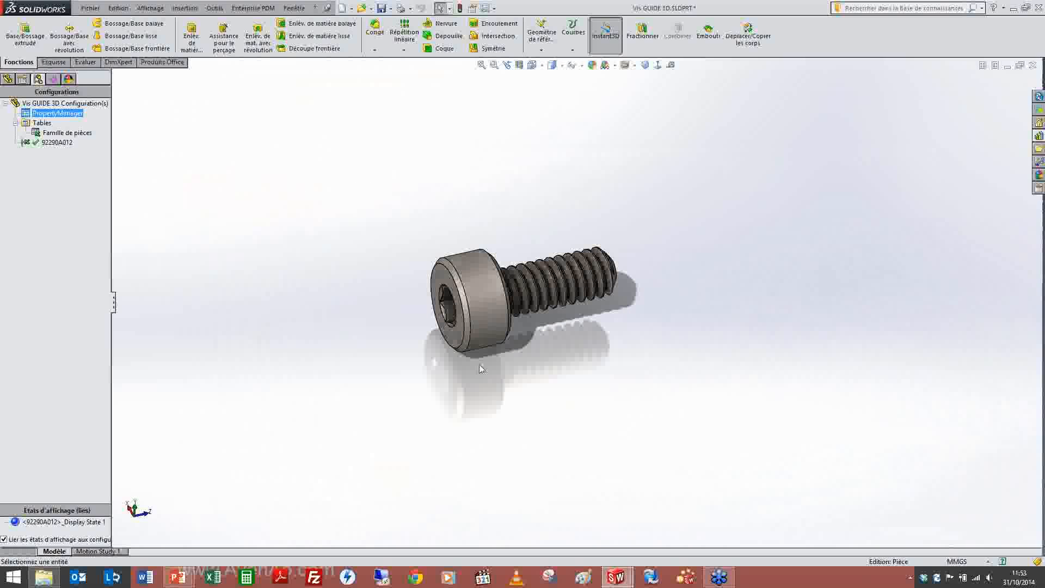
middle_click_drag(532, 336, 579, 356)
middle_click_drag(612, 370, 658, 283)
scroll(659, 283, "up", 2)
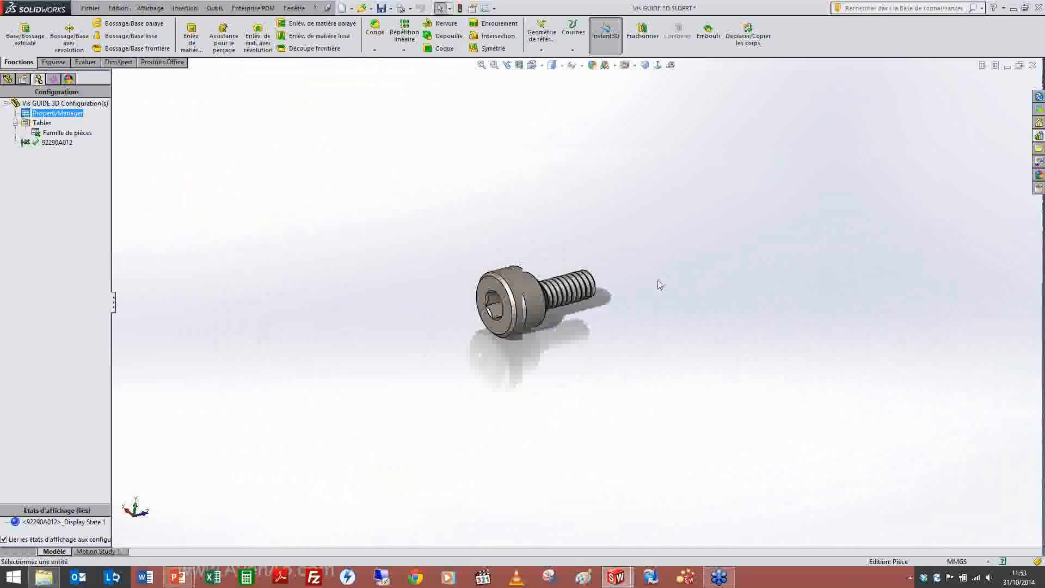
scroll(623, 282, "down", 3)
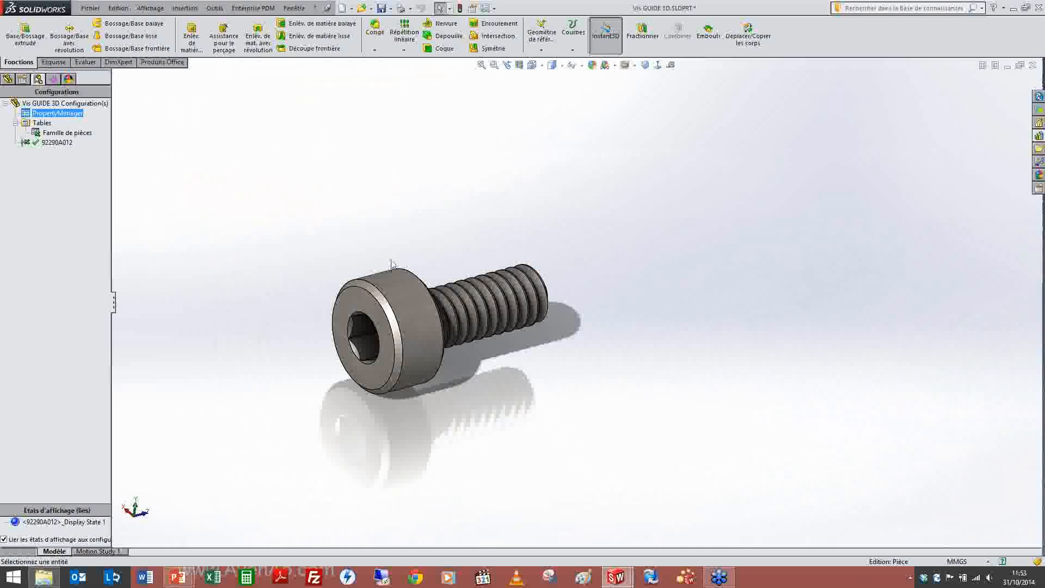
middle_click_drag(397, 325, 490, 305)
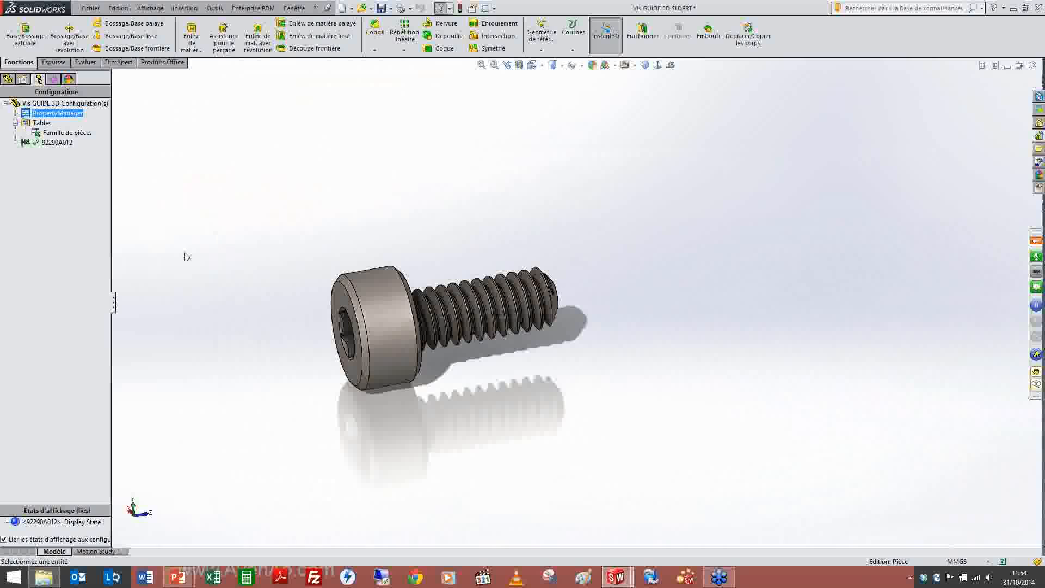
Edit the Famille de pièces settings so that new parameters (Nouveaux paramètres) can be added to the table.
right_click(73, 134)
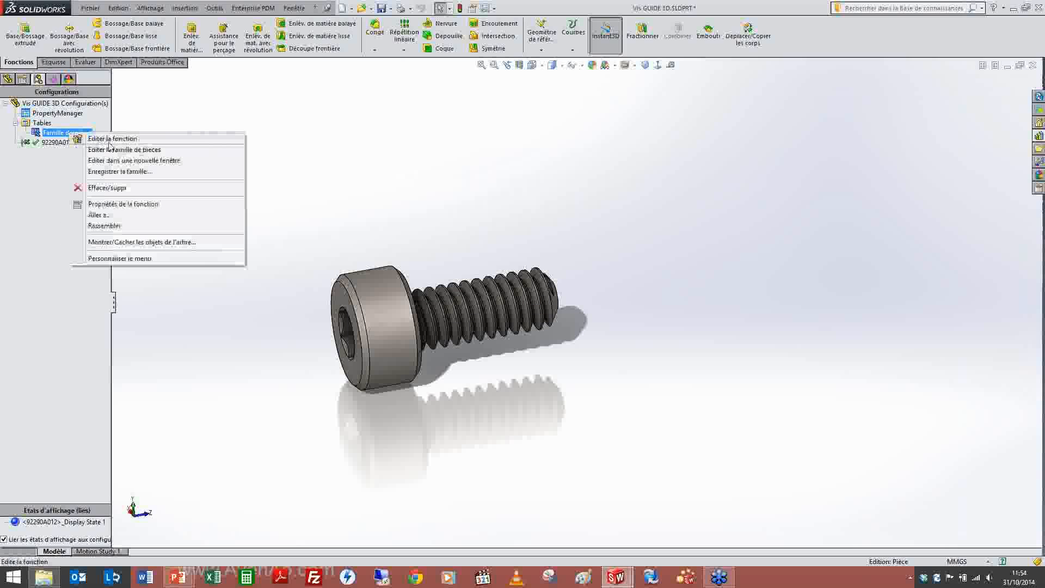
left_click(116, 140)
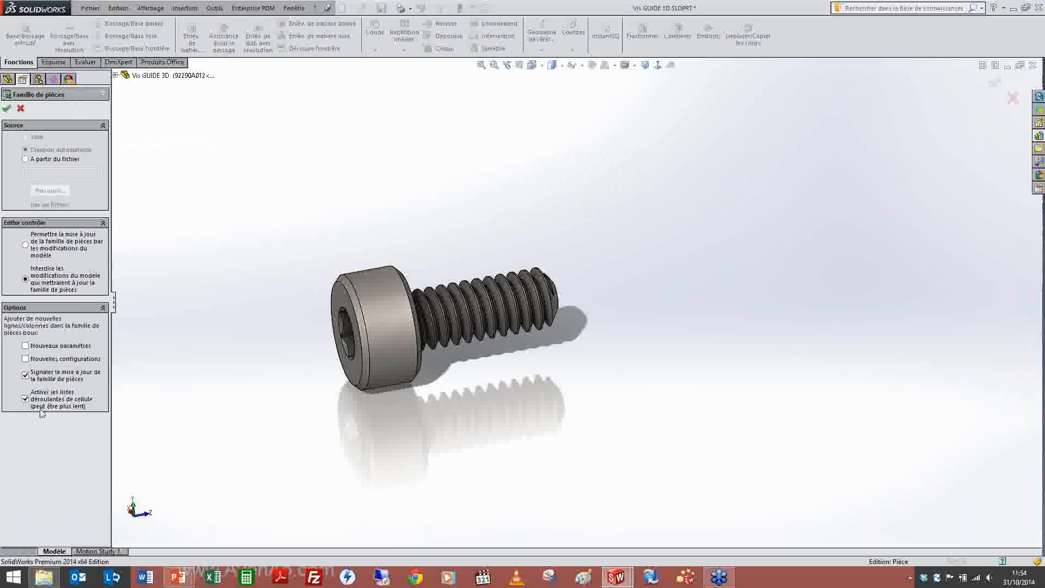
left_click(26, 346)
left_click(7, 108)
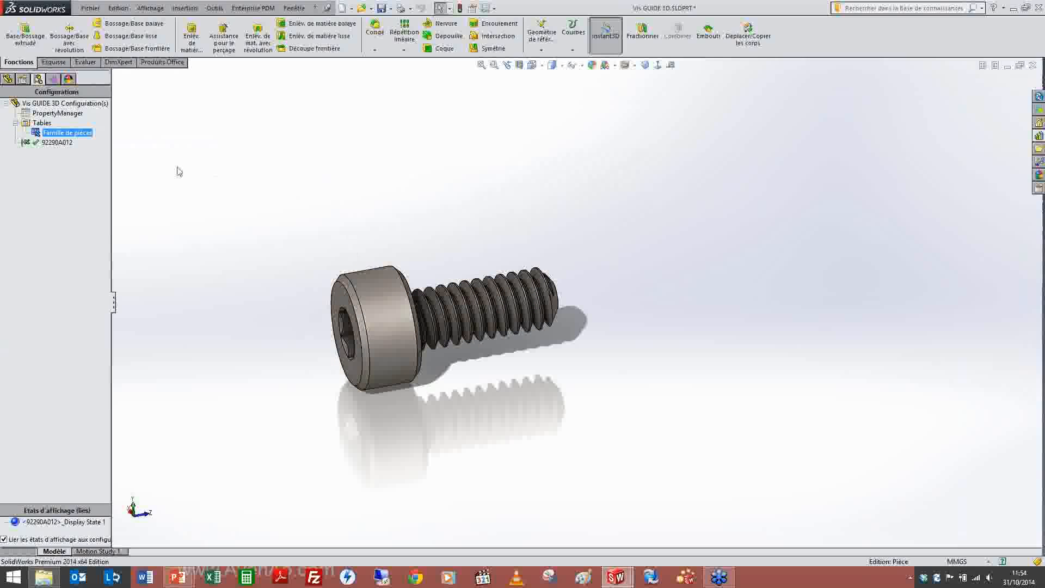
left_click(7, 79)
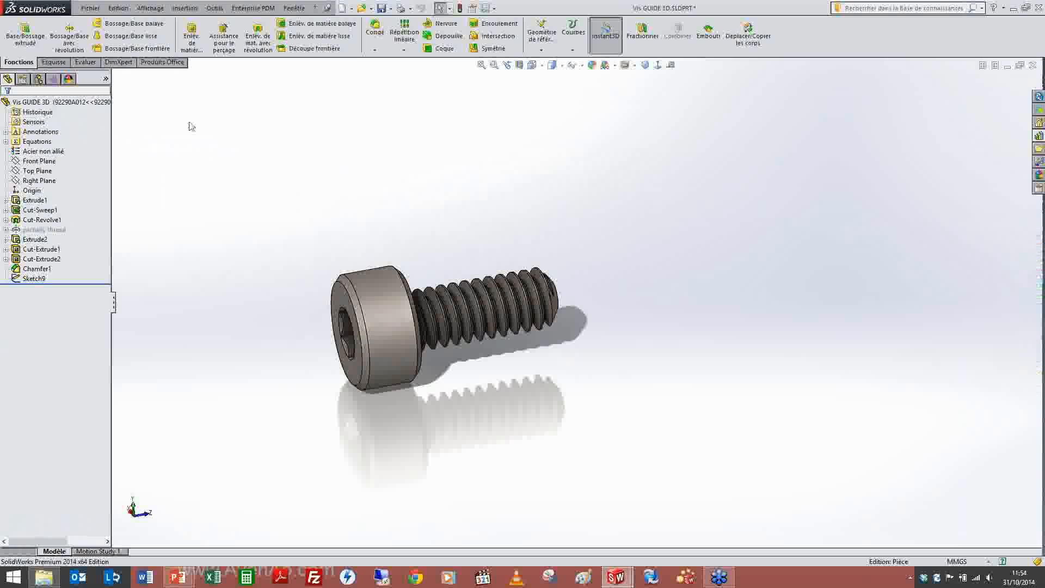
left_click(38, 79)
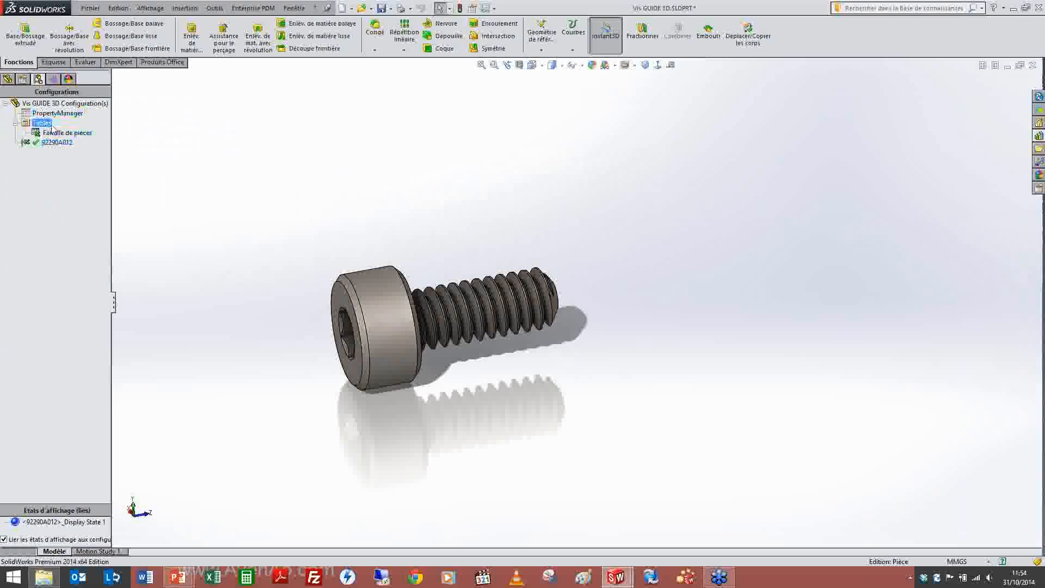
left_click(58, 115)
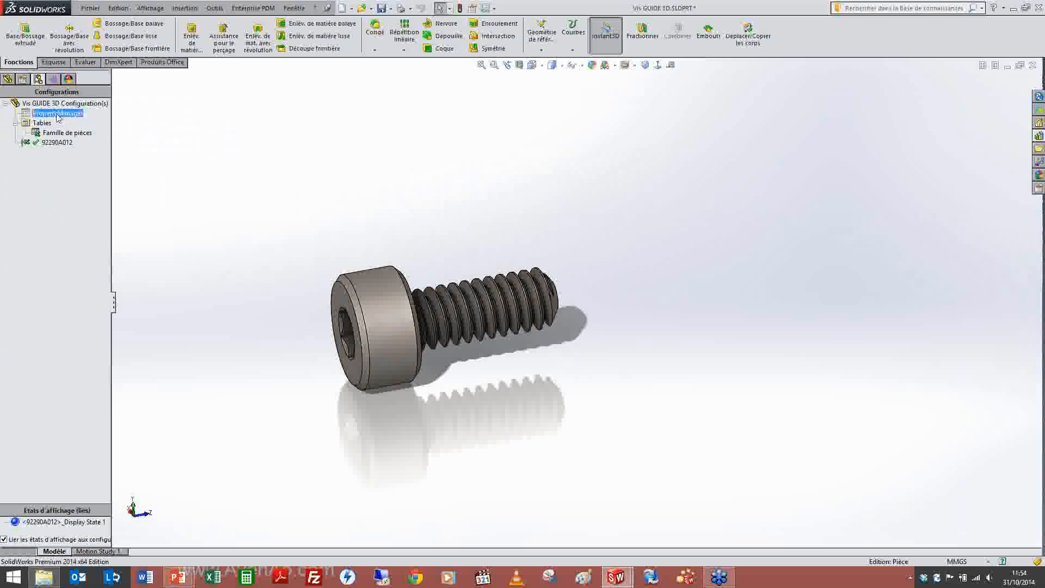
right_click(58, 115)
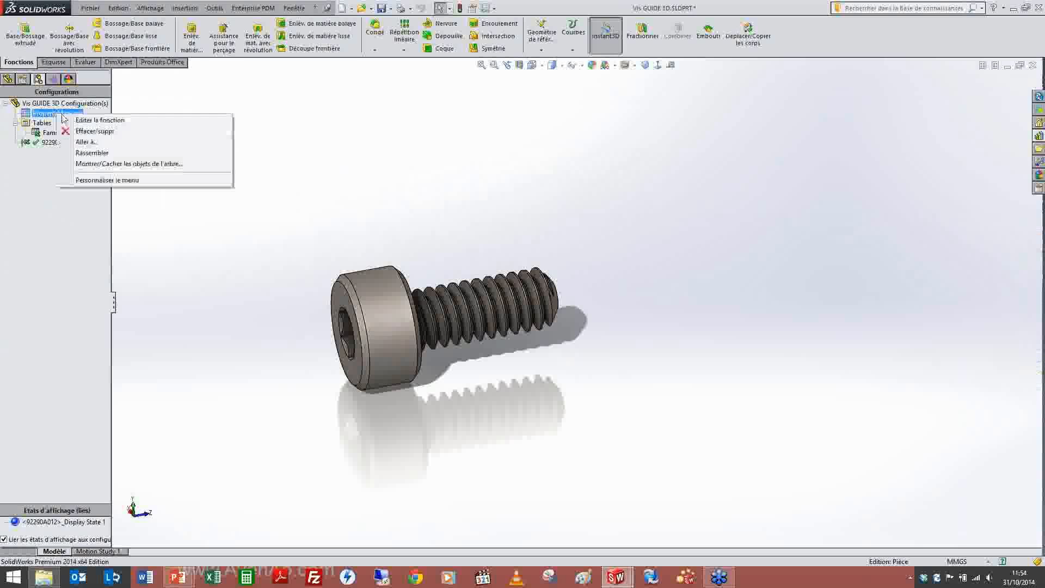
left_click(105, 121)
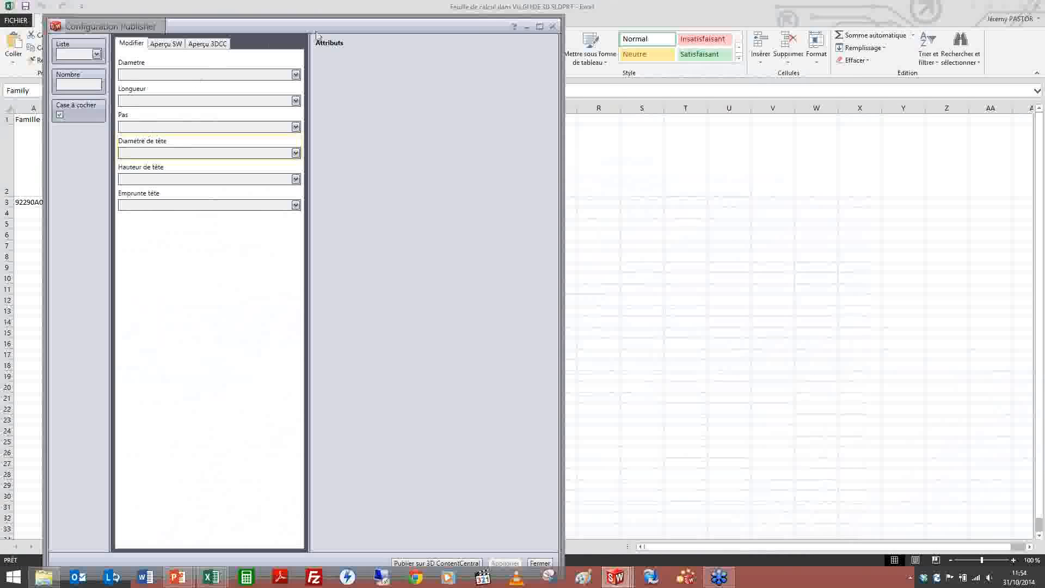
left_click_drag(912, 10, 948, 219)
left_click_drag(393, 30, 485, 187)
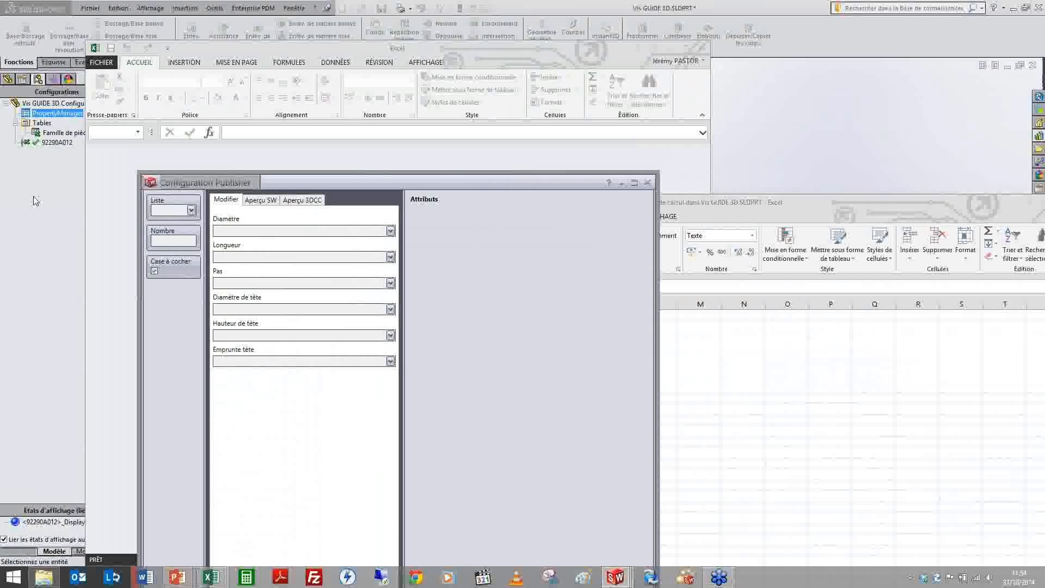
left_click(37, 202)
left_click(8, 80)
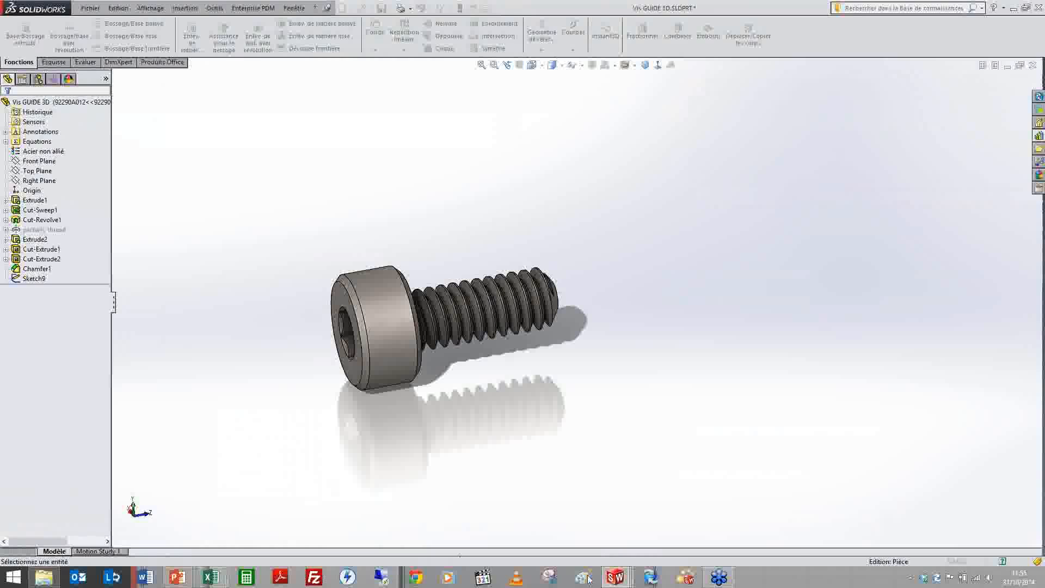
mouse_move(616, 577)
left_click(717, 506)
left_click(646, 183)
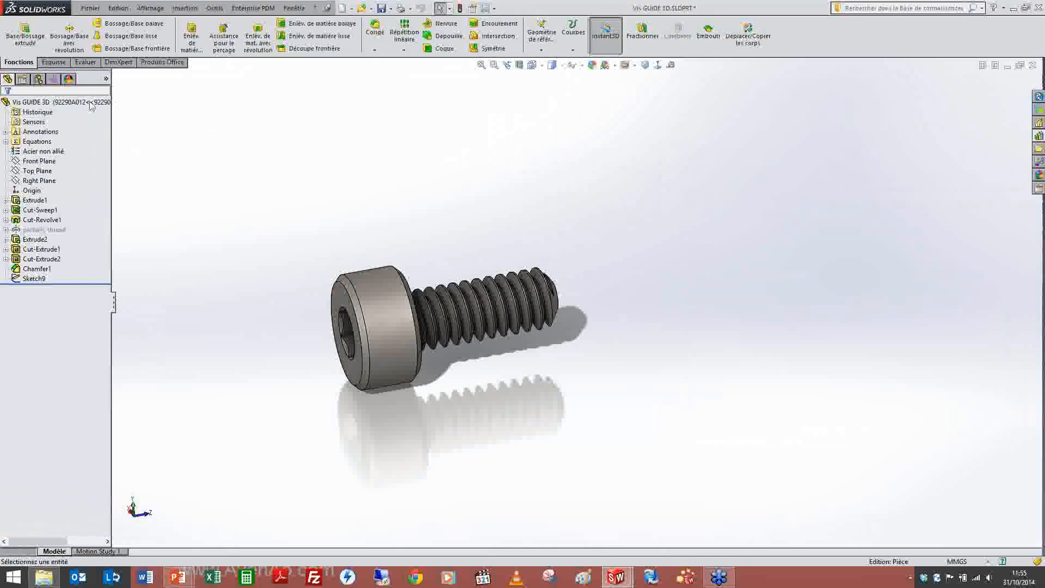
Open the Famille de pièces table for editing and accept the add rows and columns dialog without selecting any parameter.
left_click(38, 79)
left_click(59, 134)
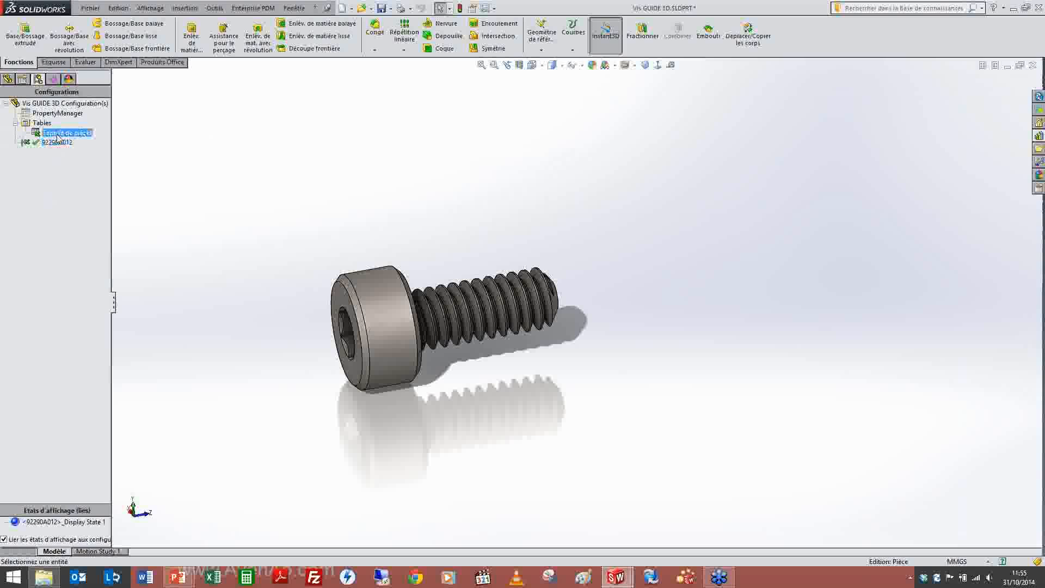
right_click(58, 138)
left_click(84, 153)
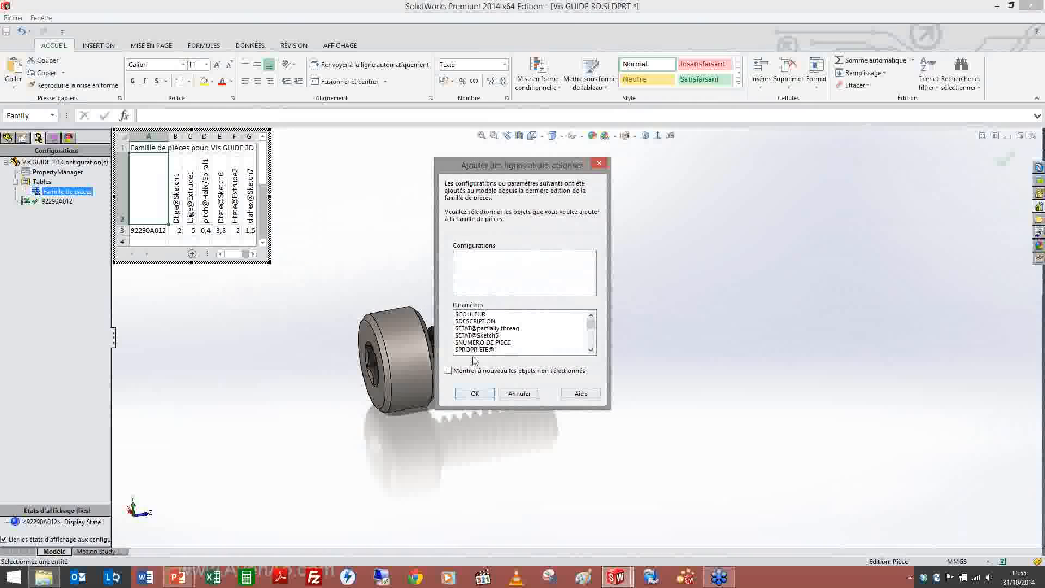
left_click_drag(591, 325, 592, 358)
left_click(485, 393)
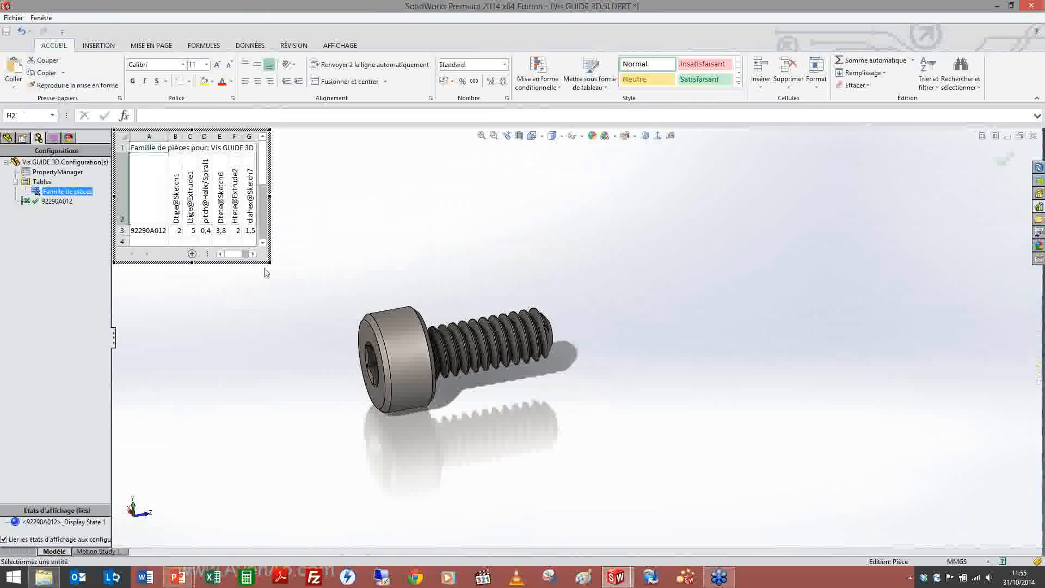
Enlarge the design table, add the Cut-Sweep1 suppression state as a new column in H2, and close the table.
left_click_drag(269, 262, 619, 361)
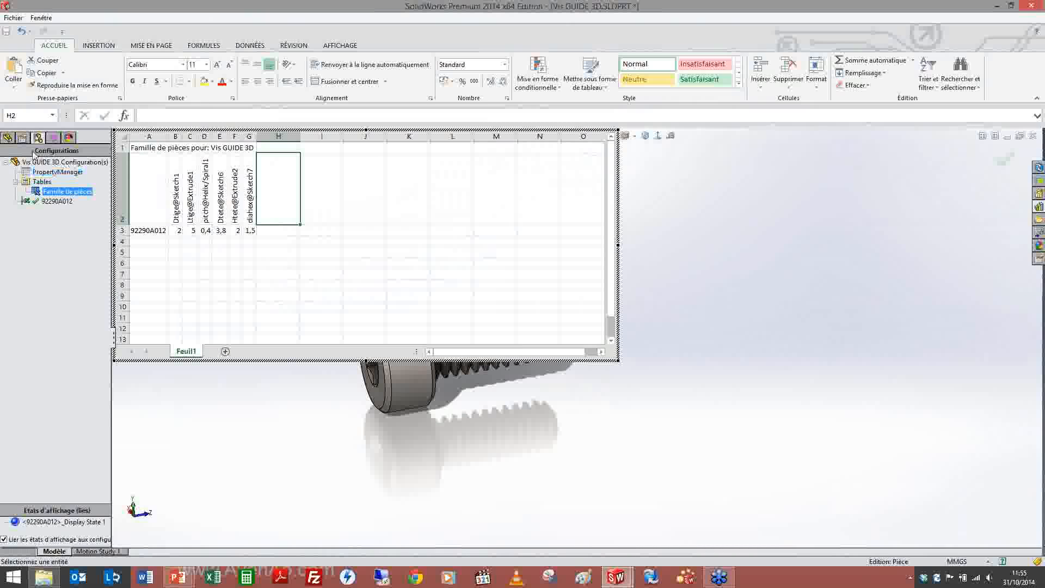
left_click(9, 138)
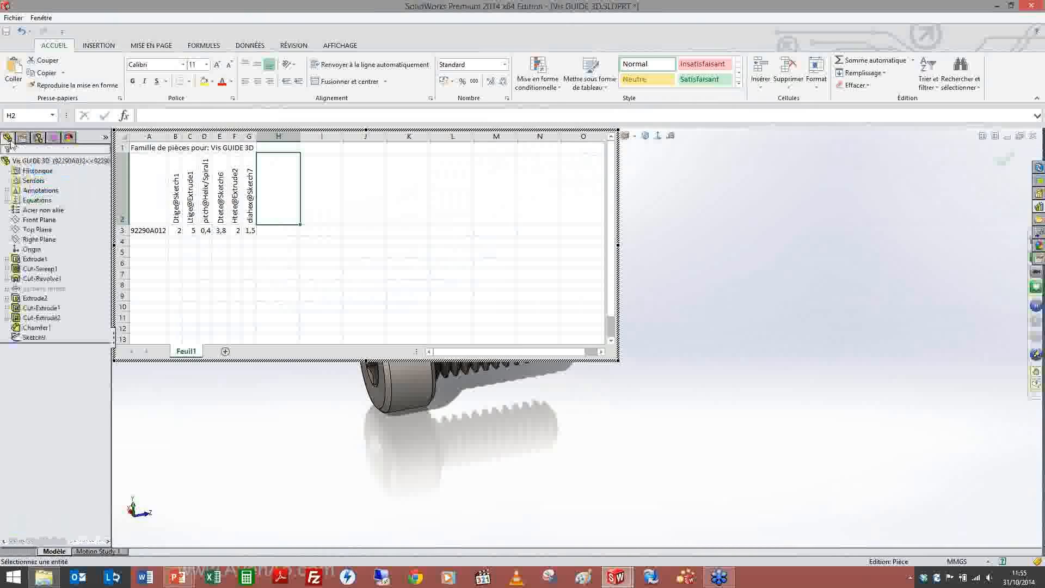
left_click(59, 272)
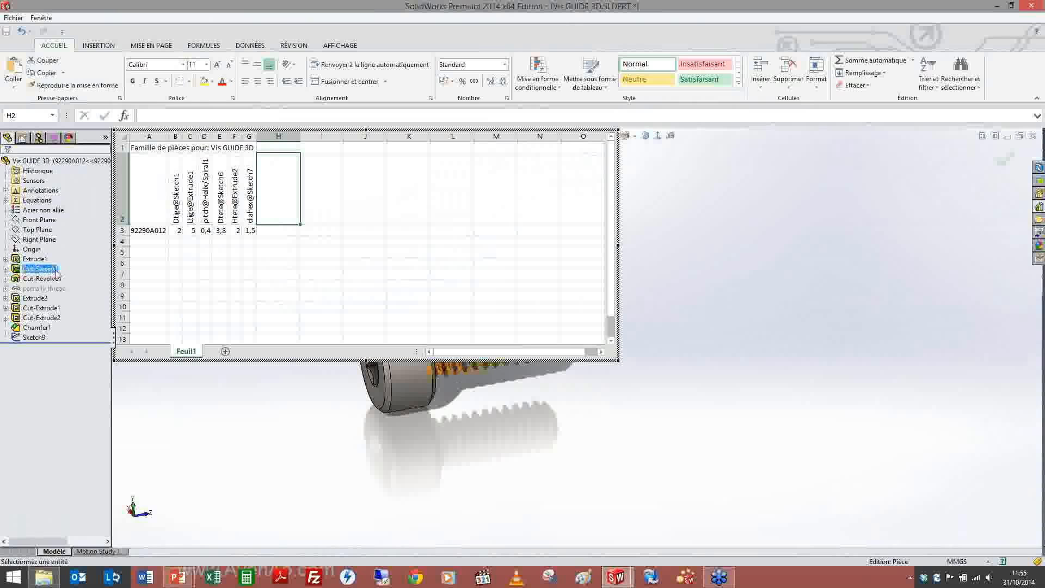
double_click(46, 273)
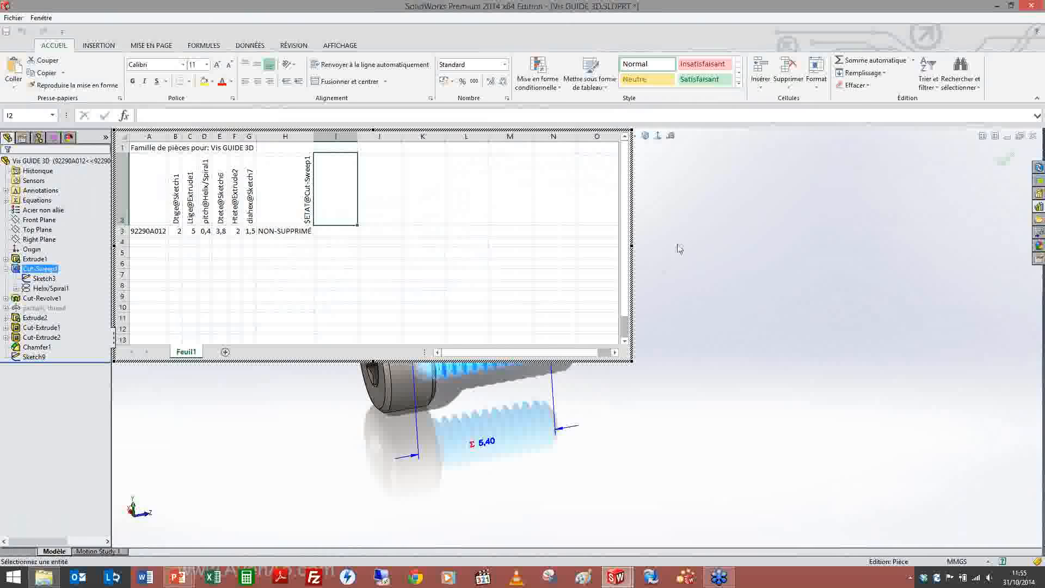
left_click(702, 234)
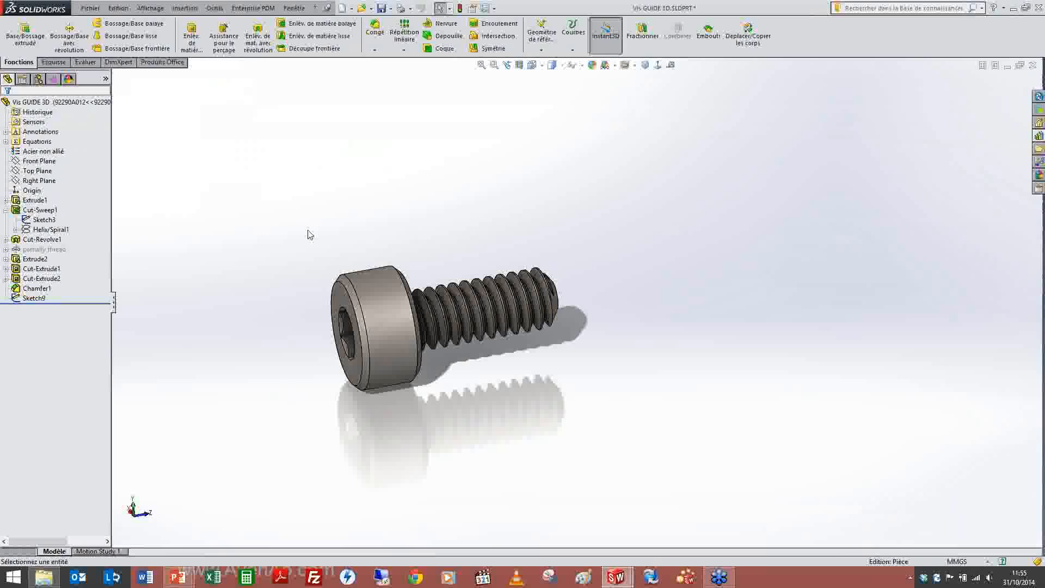
Reopen the Configuration Publisher by editing the PropertyManager feature in the part's configurations.
left_click(38, 79)
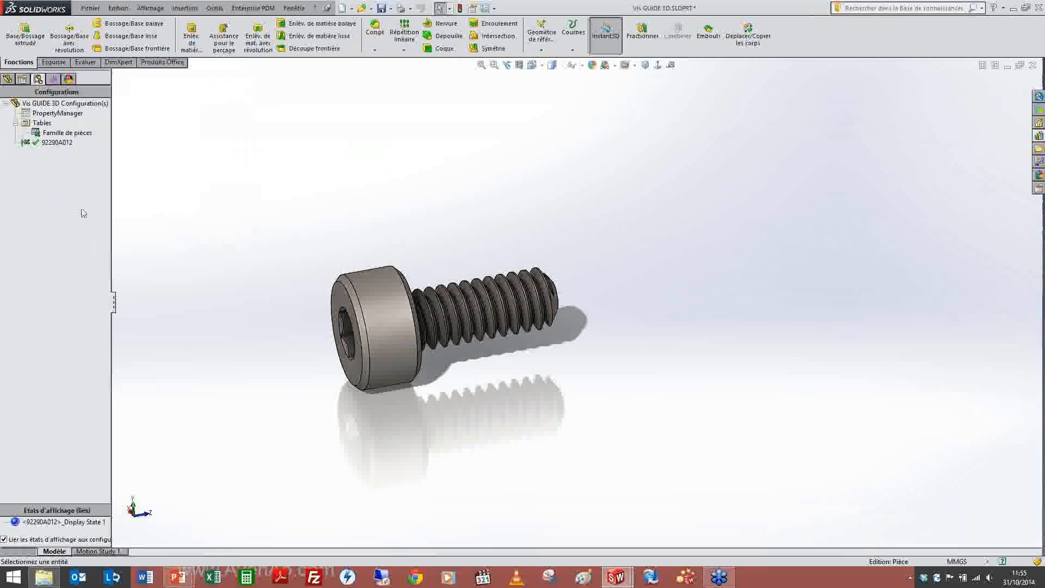
left_click(56, 113)
right_click(58, 116)
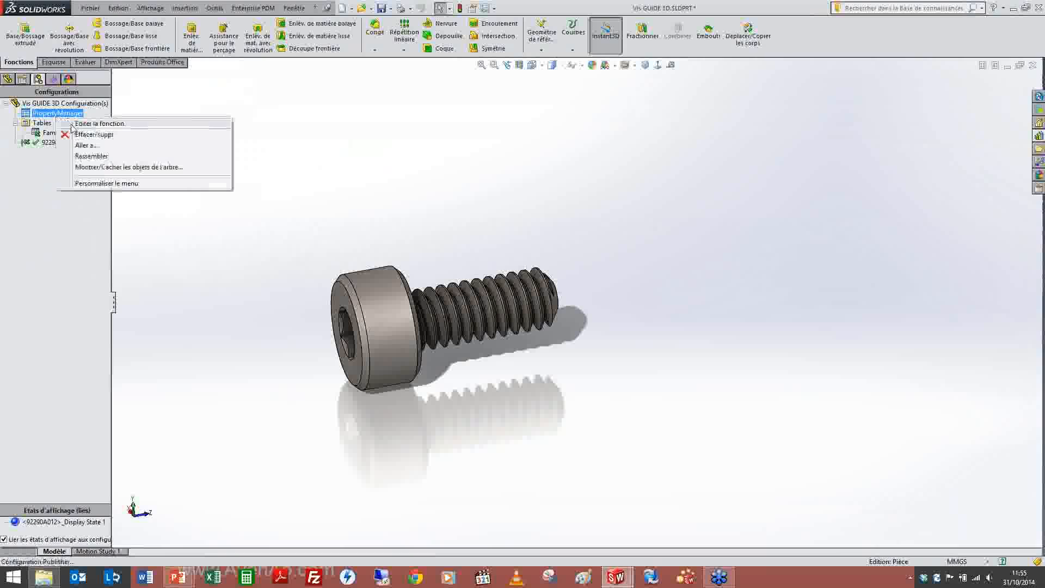
left_click(76, 124)
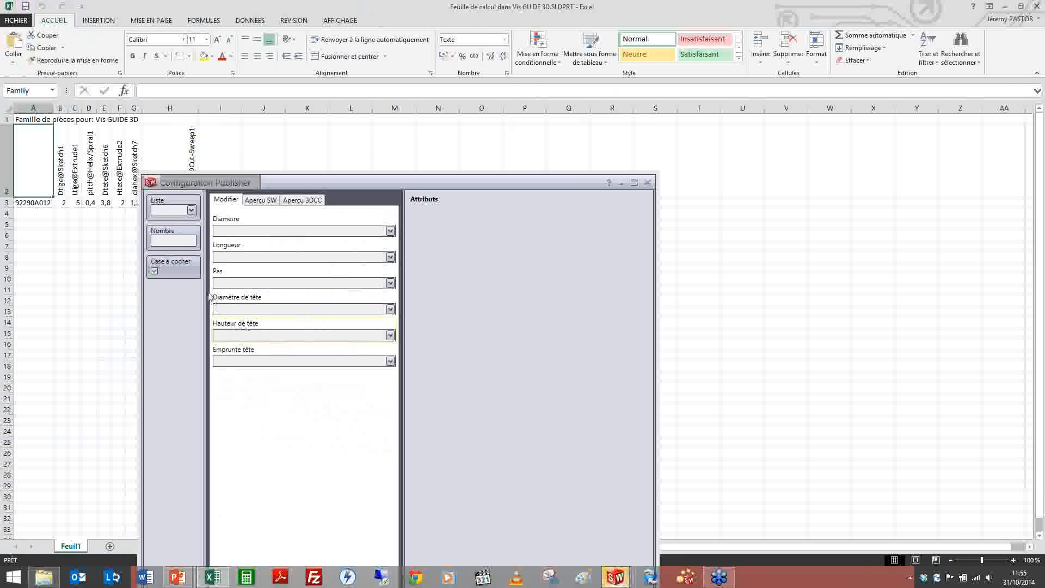
Add a checkbox named Représentation de filetage below the Emprunte tête list and link it to the $ETAT@Cut-Sweep1 variable.
left_click_drag(179, 269, 252, 396)
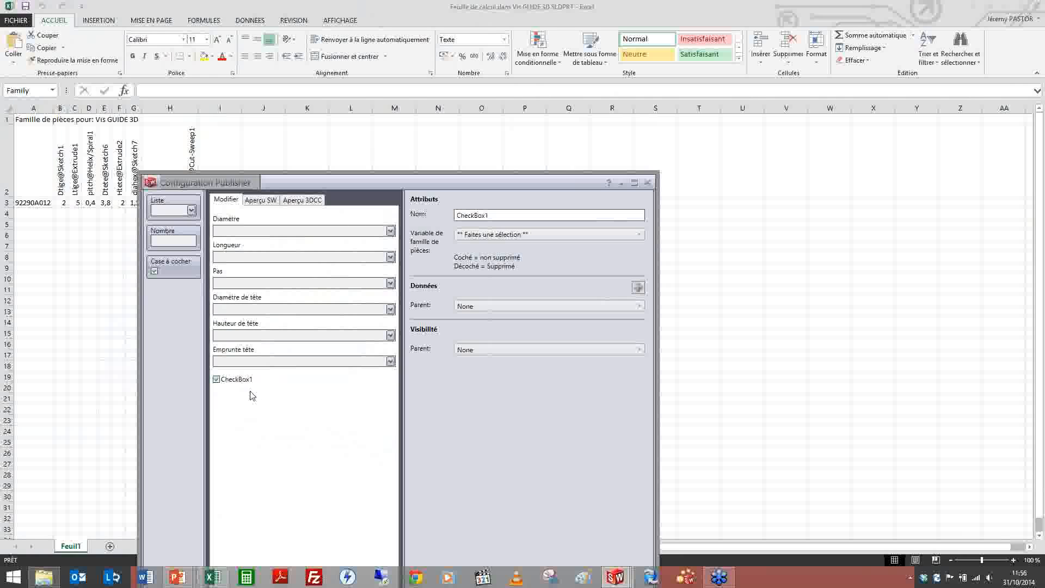
double_click(501, 215)
type("Représentation de filetage")
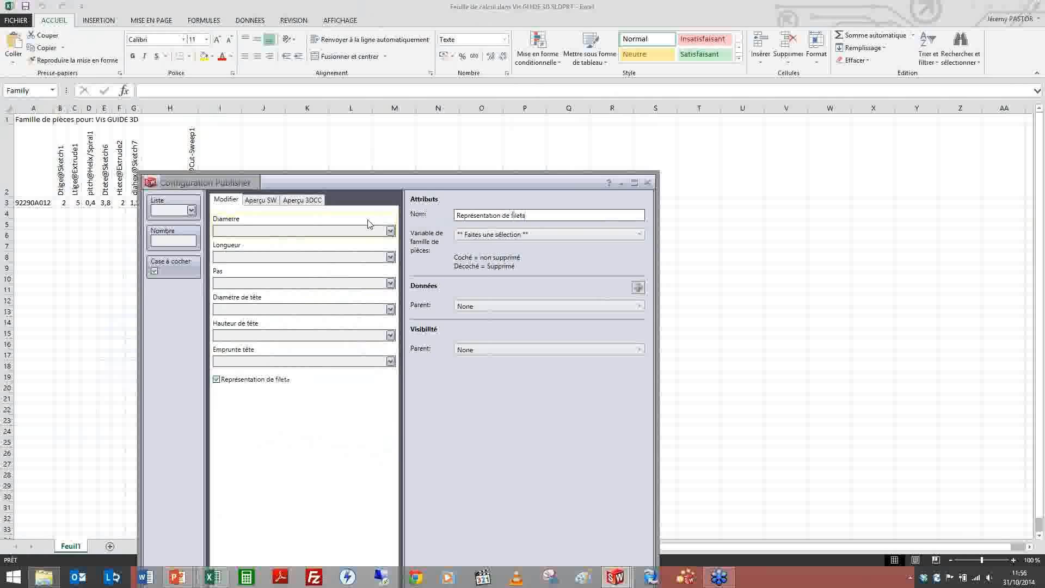
left_click(553, 234)
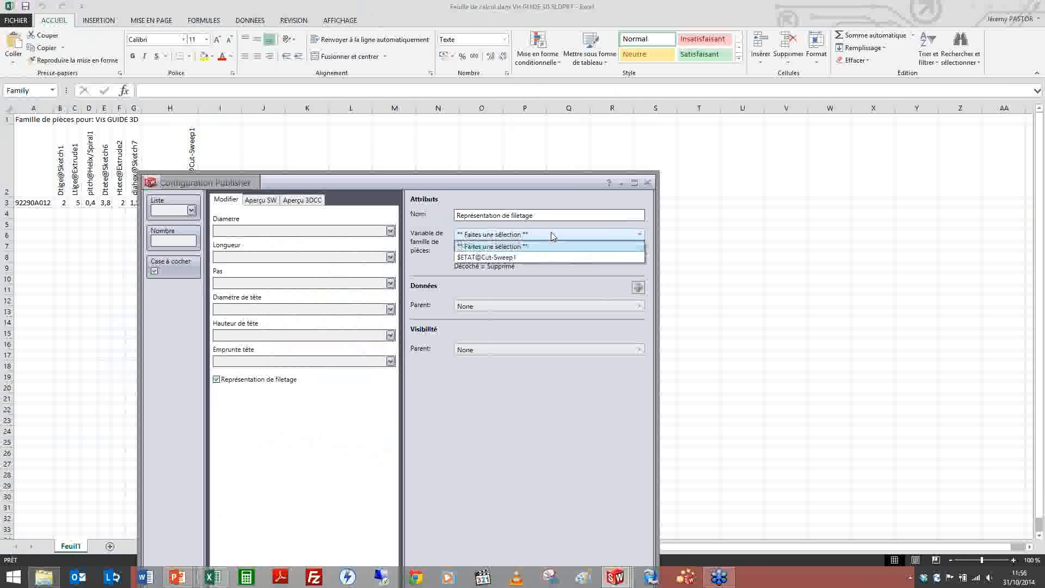
left_click(512, 258)
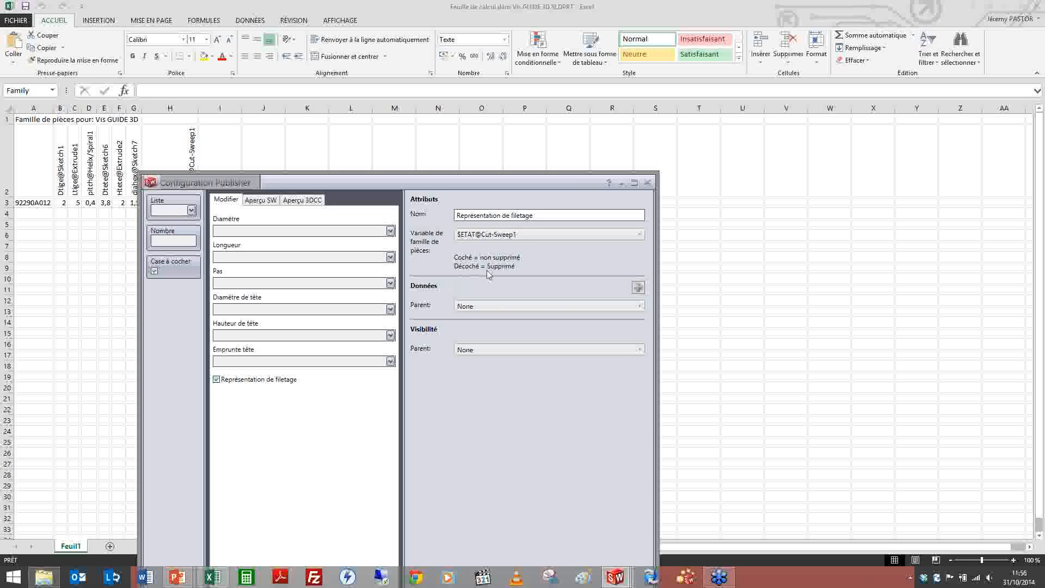
Apply the publisher changes and close the Configuration Publisher.
left_click_drag(472, 188, 328, 23)
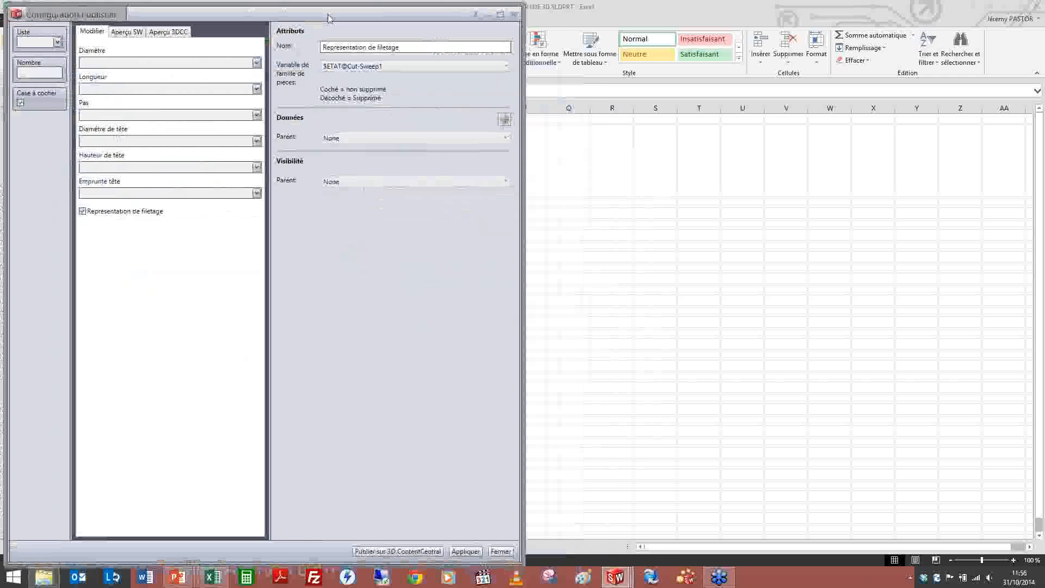
left_click(469, 551)
left_click(502, 551)
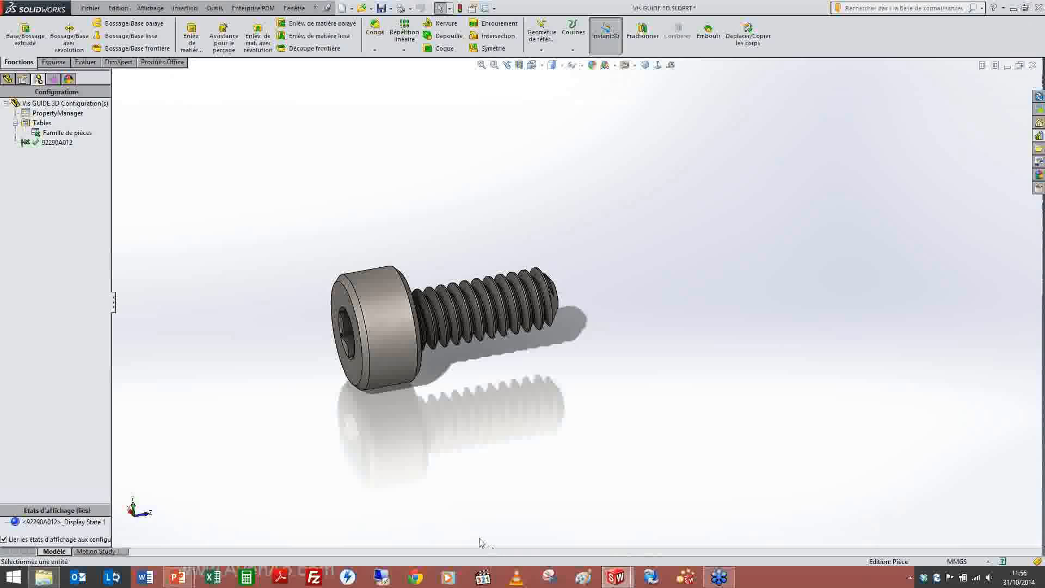
Set the screw to the isometric view, then rebuild and save the part.
left_click(645, 64)
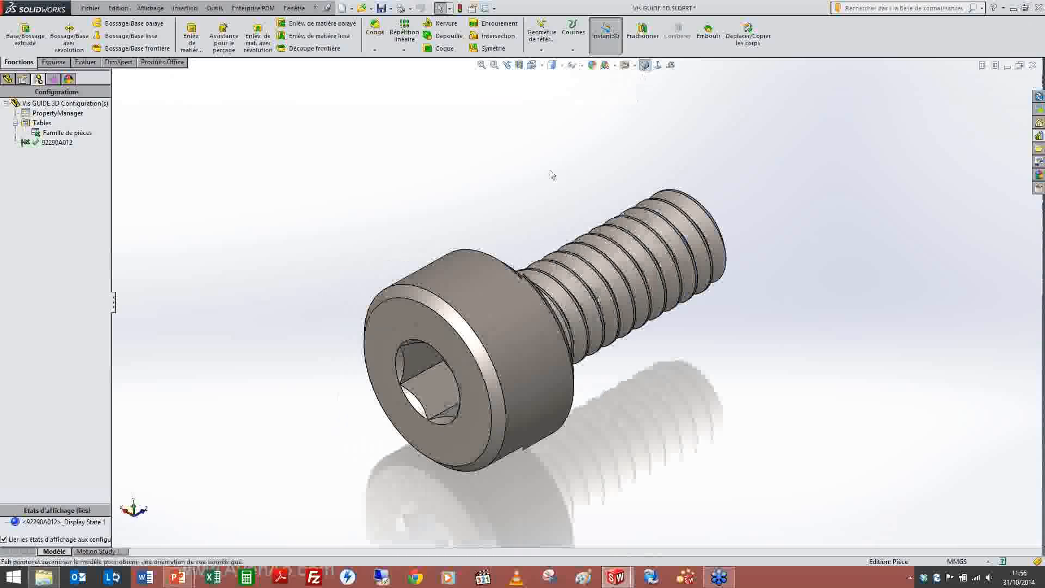
left_click(90, 8)
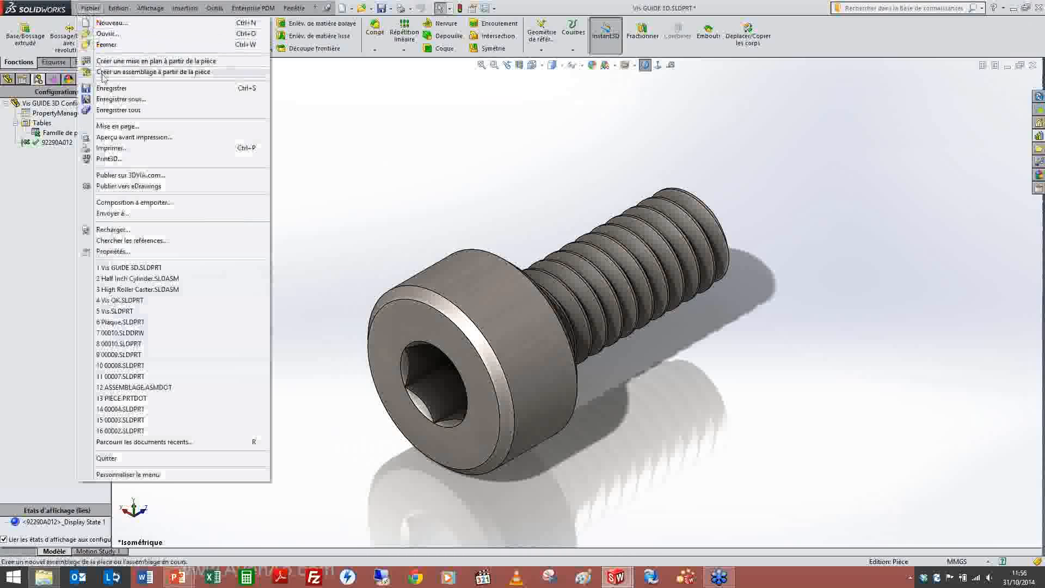
left_click(124, 97)
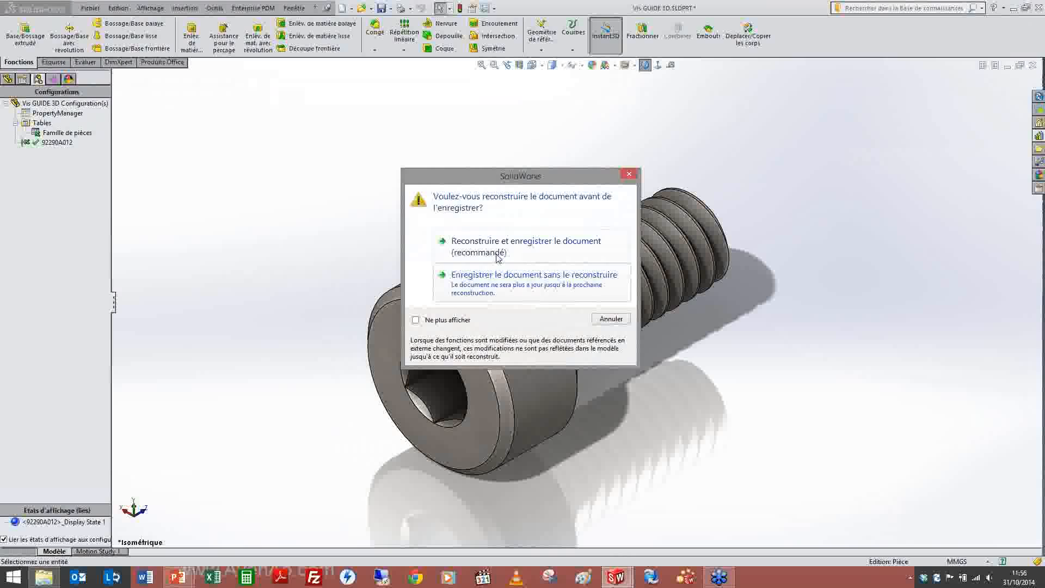
left_click(497, 254)
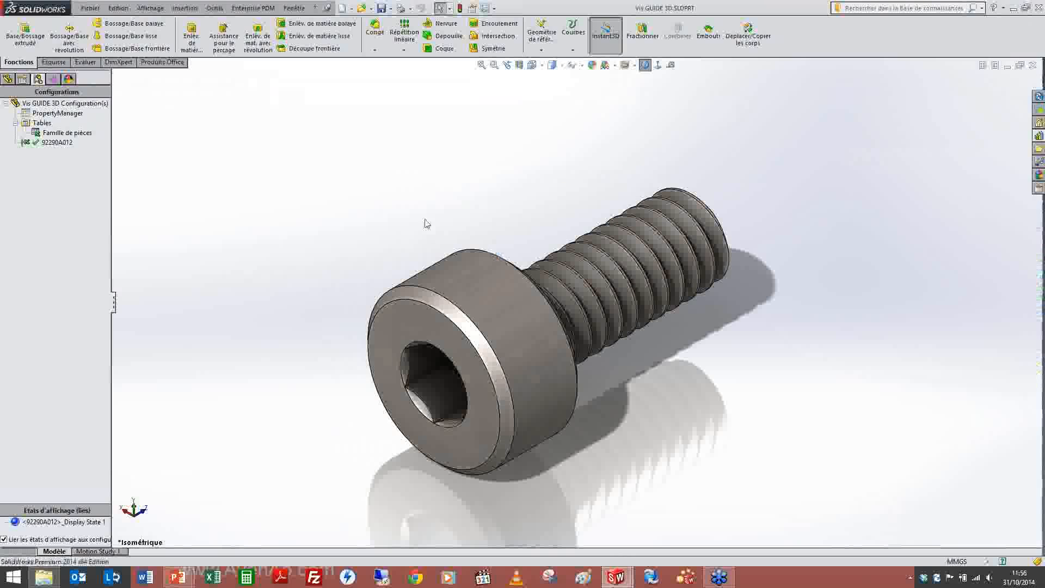
Create a new assembly document and dismiss the initial component insertion.
left_click(88, 8)
left_click(109, 22)
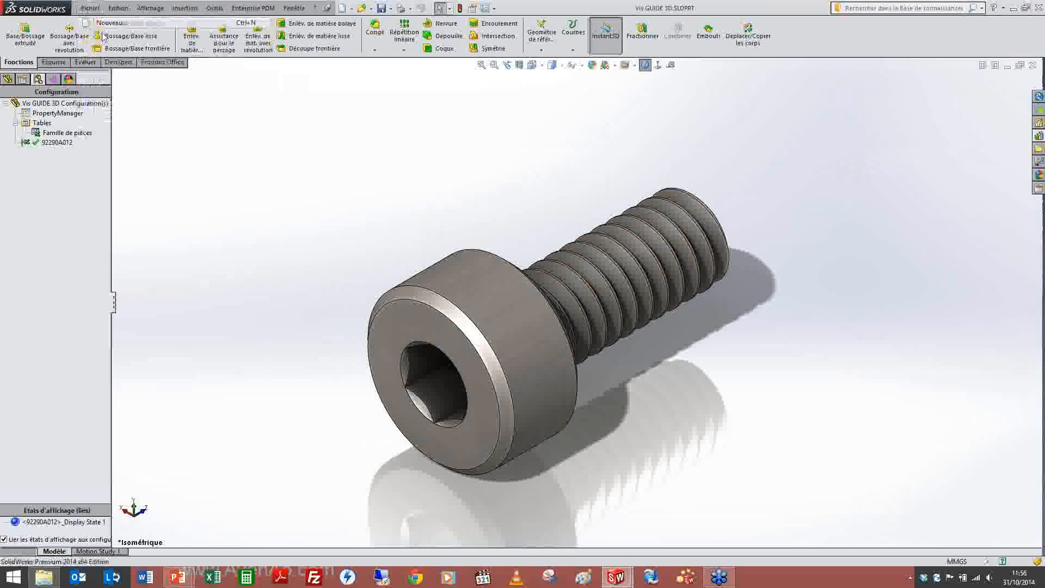
left_click(270, 201)
left_click(398, 355)
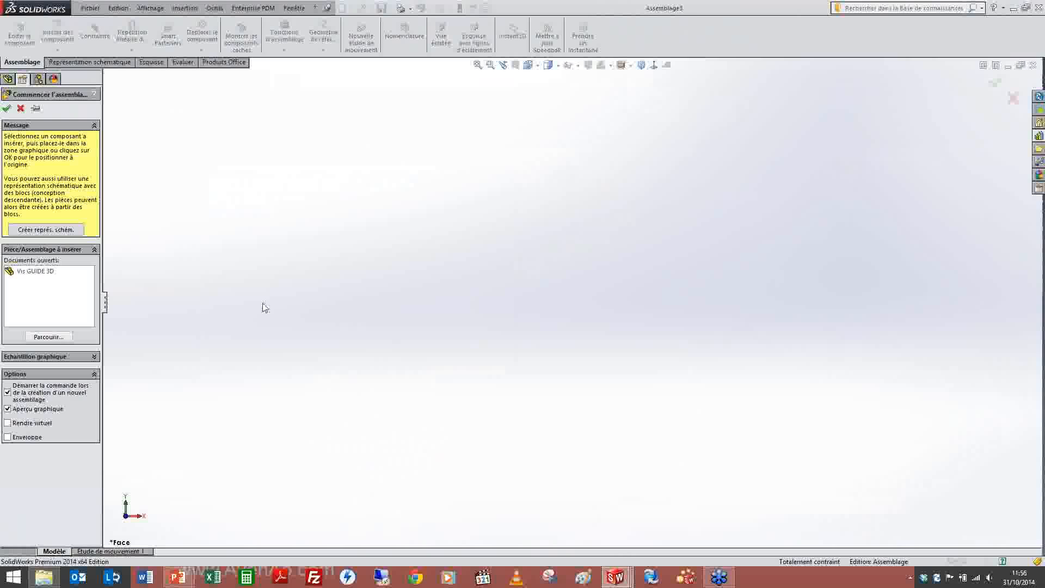
left_click(21, 108)
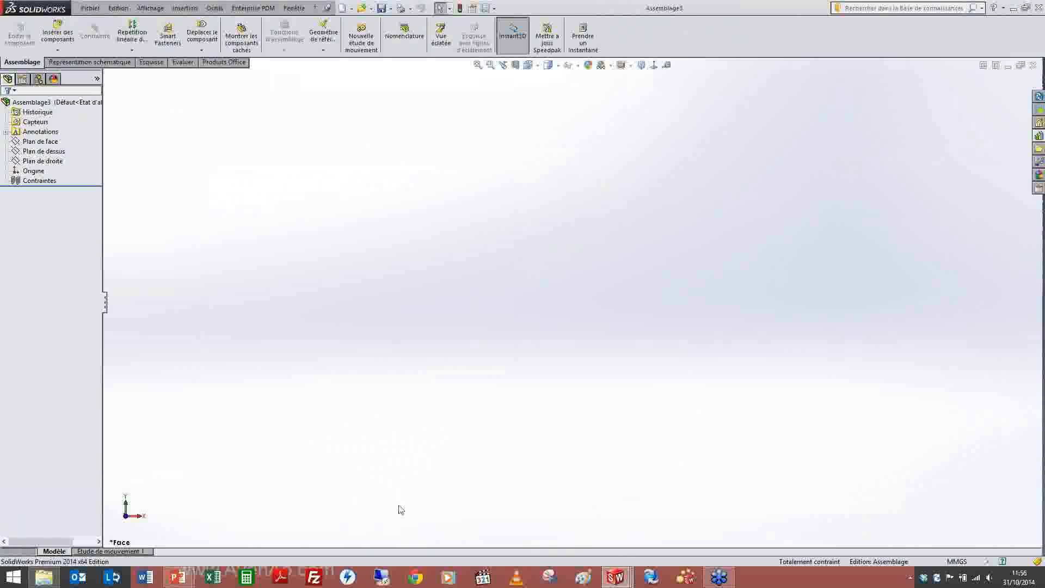
Insert Vis GUIDE 3D.SLDPRT from the Configuration Publisher folder into the assembly and minimise the folder window.
left_click(48, 578)
left_click_drag(593, 12, 871, 241)
scroll(749, 417, "down", 2)
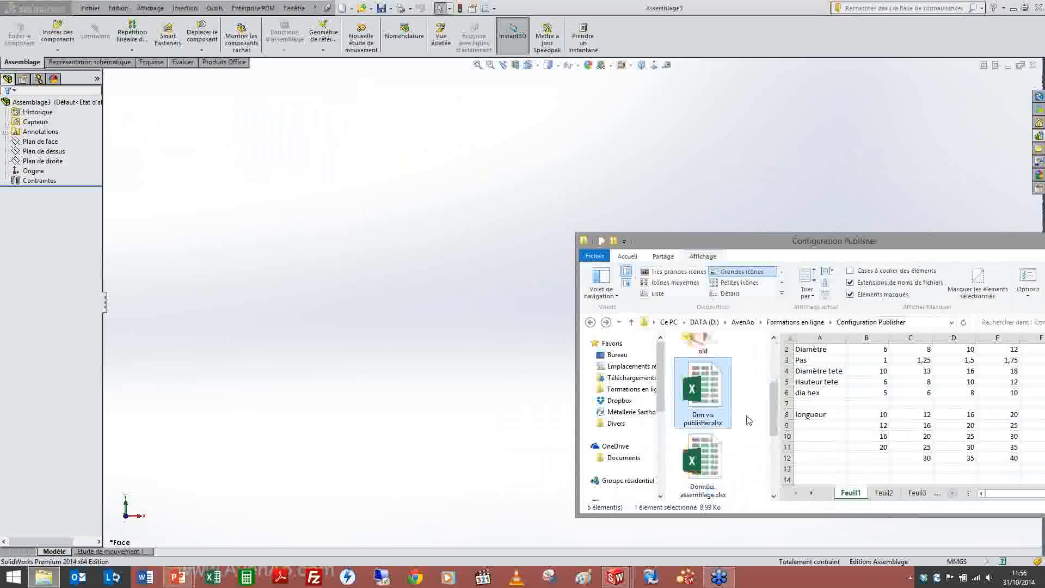
left_click_drag(773, 403, 773, 438)
left_click_drag(703, 416, 477, 348)
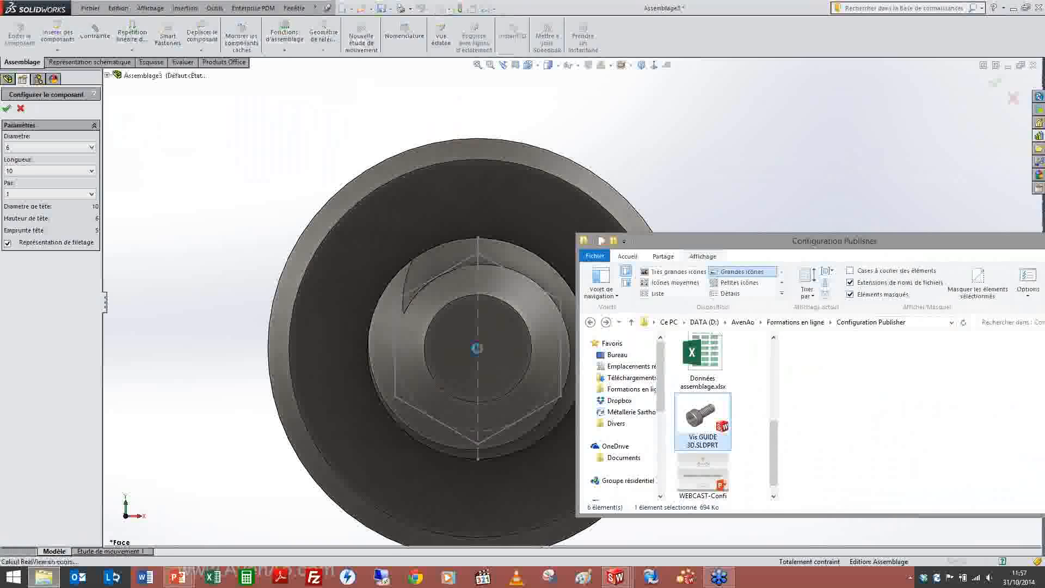
left_click_drag(897, 257, 632, 297)
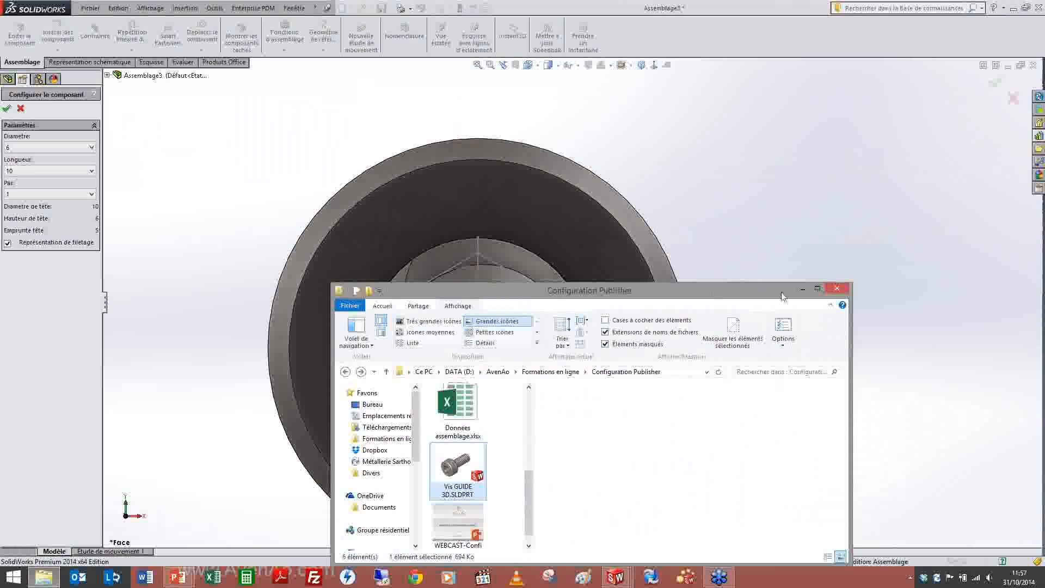
left_click(800, 290)
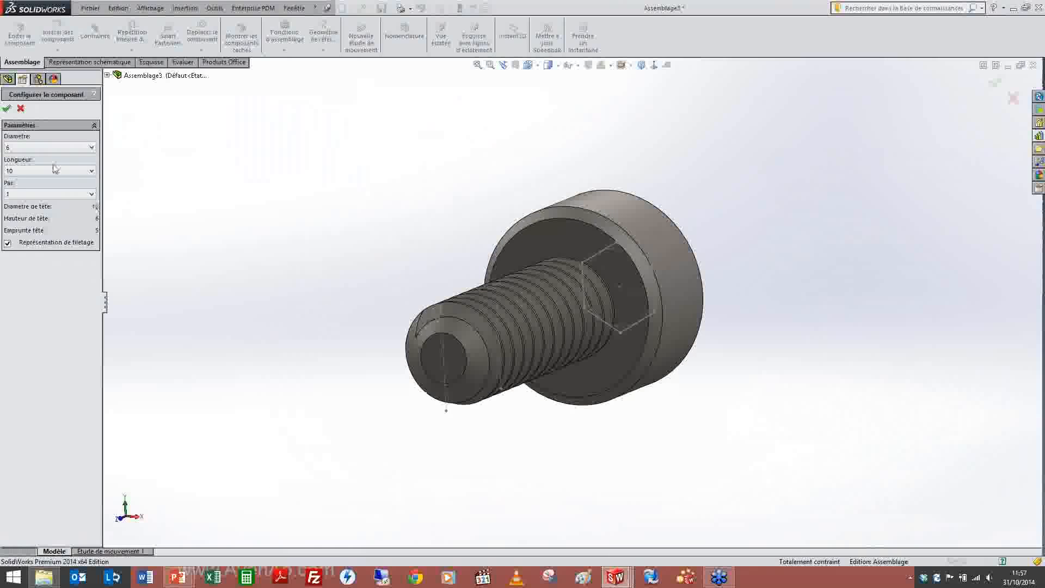
Configure the inserted screw with diameter 10, length 30 and pitch 1,75, disable Représentation de filetage, and accept.
left_click(49, 147)
left_click(29, 172)
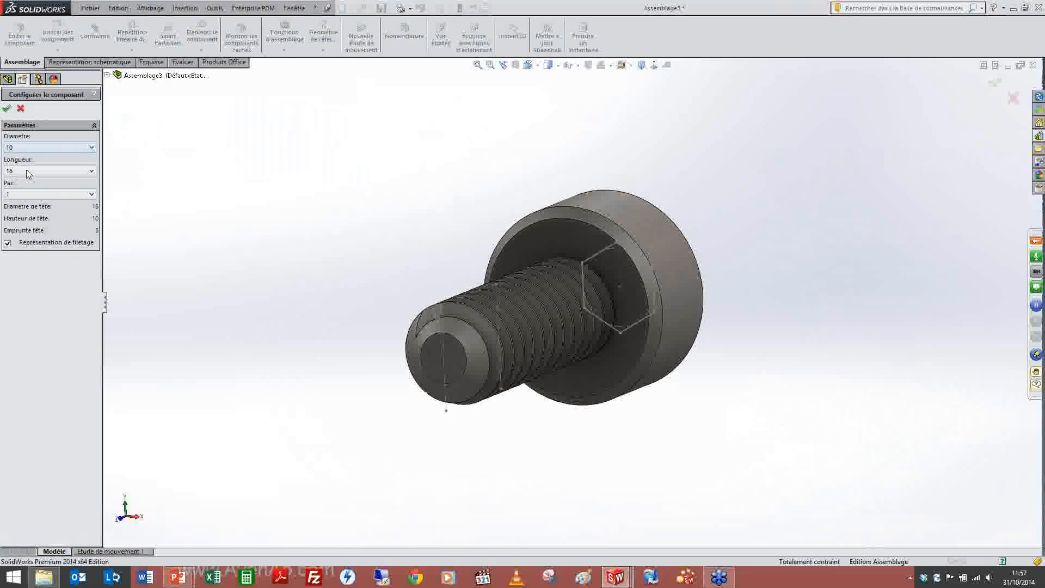
left_click(34, 171)
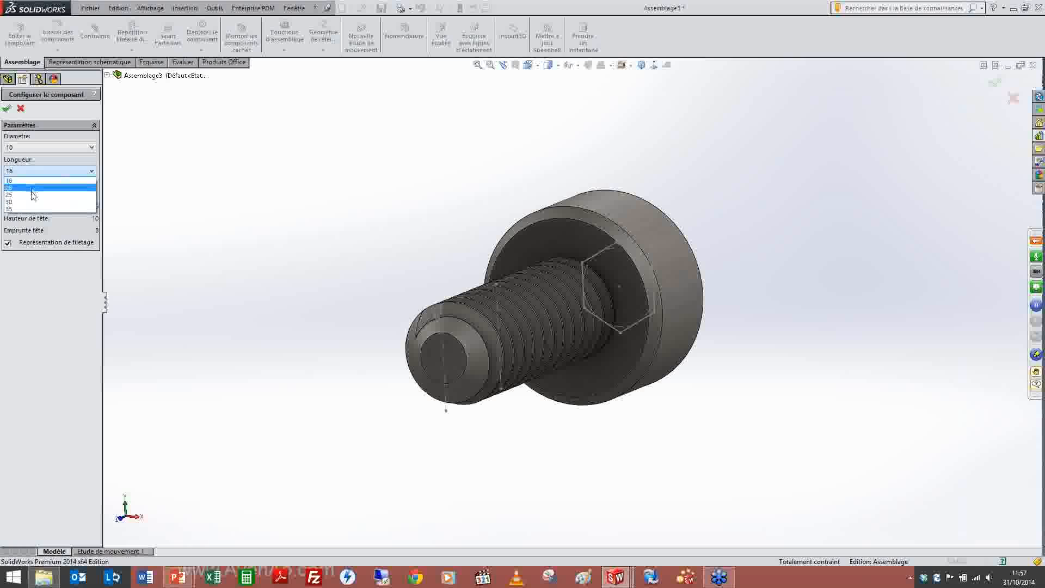
left_click(31, 203)
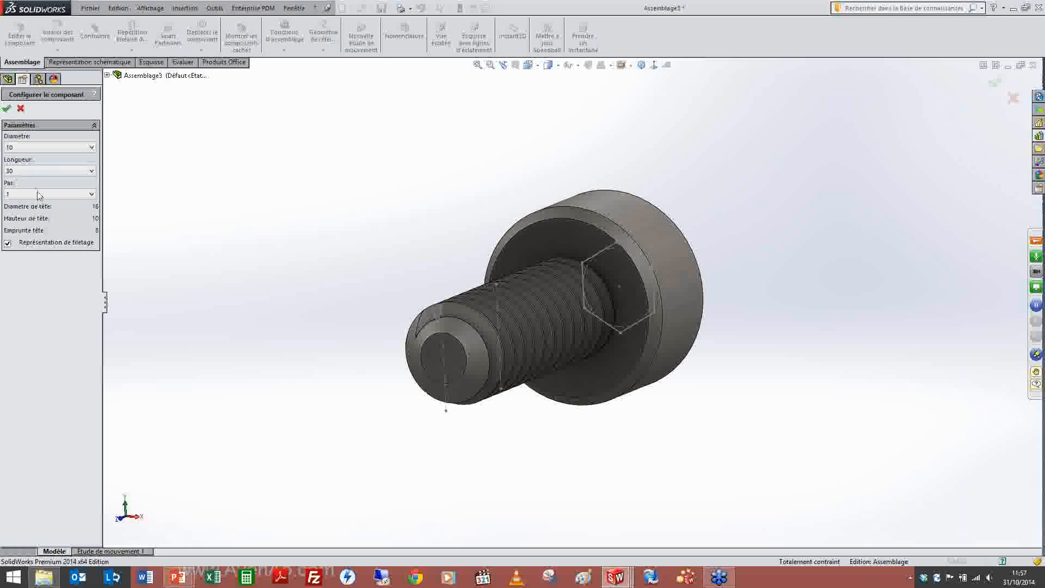
left_click(39, 193)
left_click(34, 227)
left_click(7, 244)
left_click(6, 109)
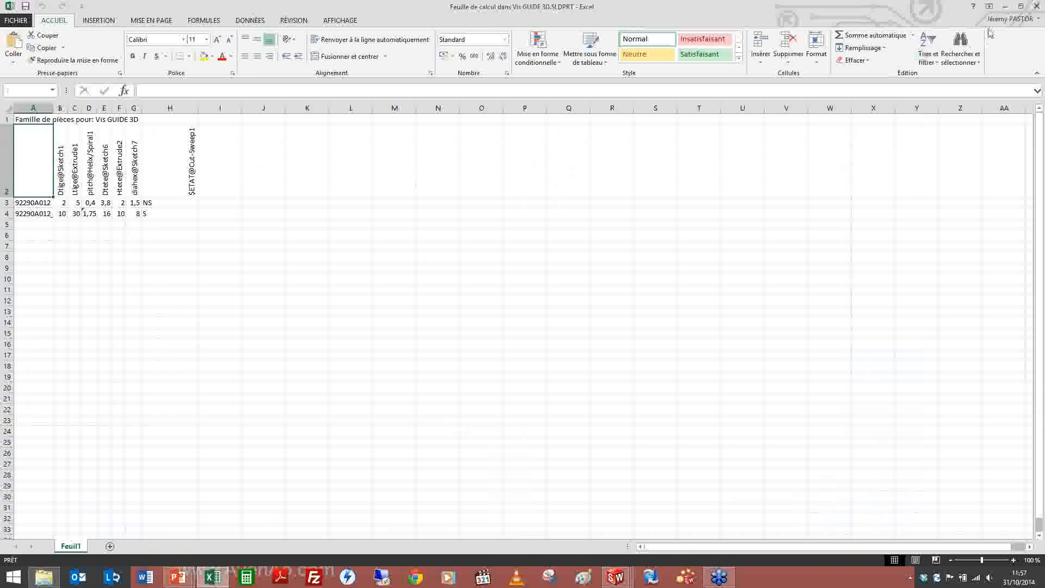
Examine the configured screw's shank, head and hexagonal socket from several angles.
scroll(720, 208, "up", 8)
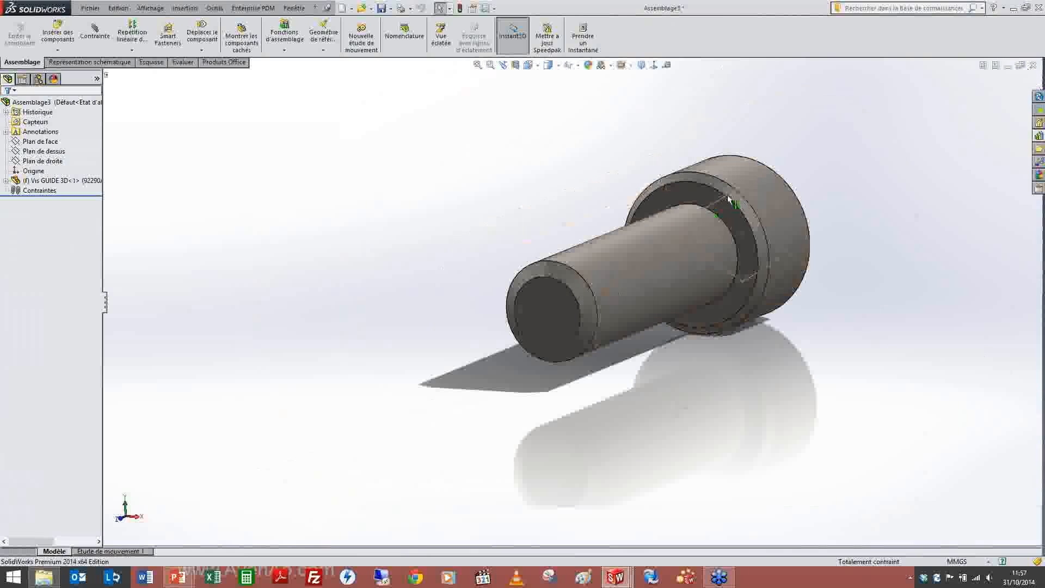
middle_click_drag(730, 201, 806, 183)
scroll(742, 287, "up", 3)
scroll(599, 338, "down", 6)
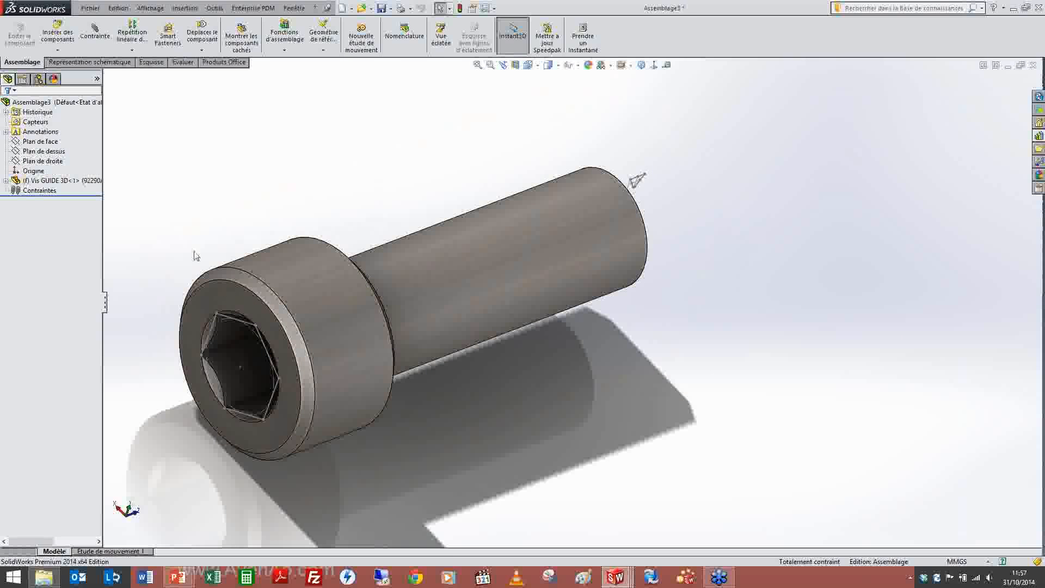
scroll(320, 282, "up", 5)
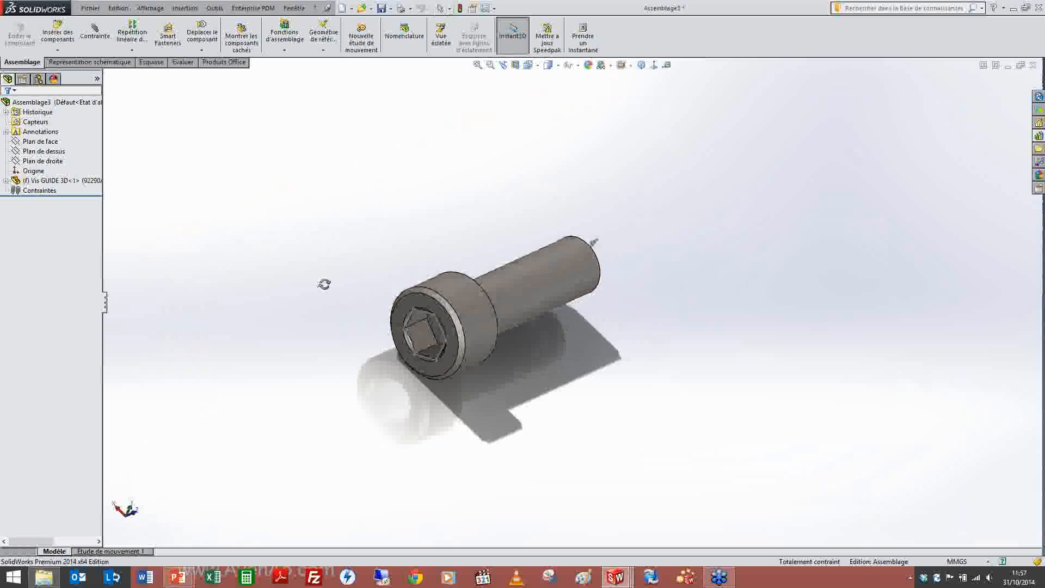
middle_click_drag(329, 285, 324, 285)
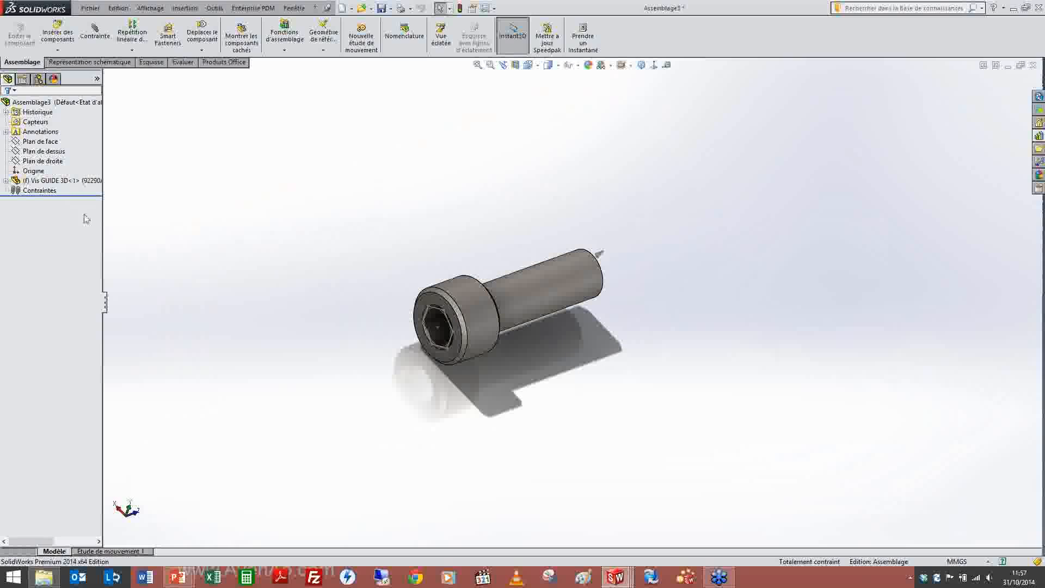
Reconfigure the Vis GUIDE 3D component with diameter 16 and length 50, disable Représentation de filetage, and accept.
right_click(82, 181)
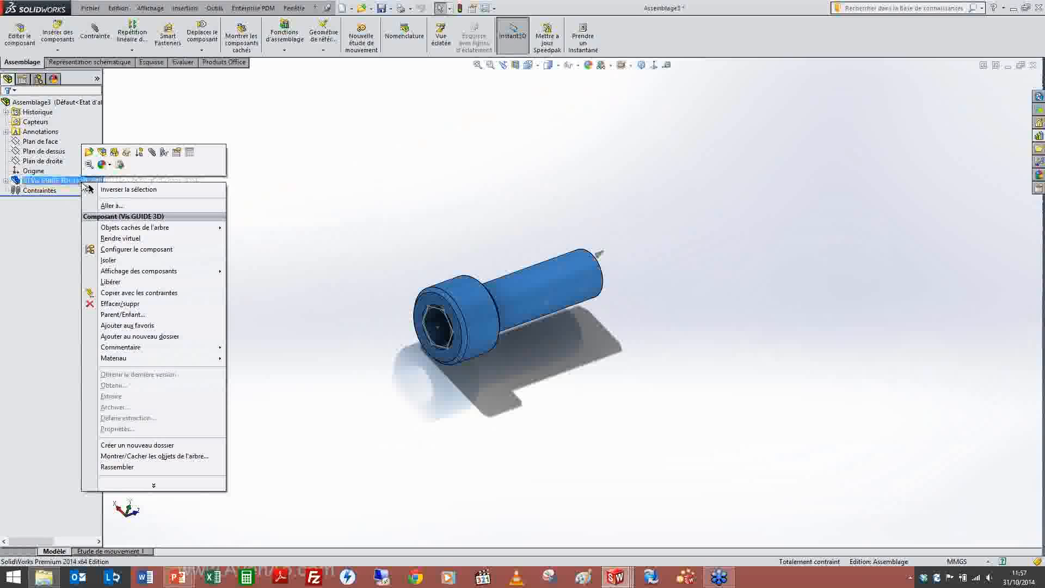
left_click(190, 154)
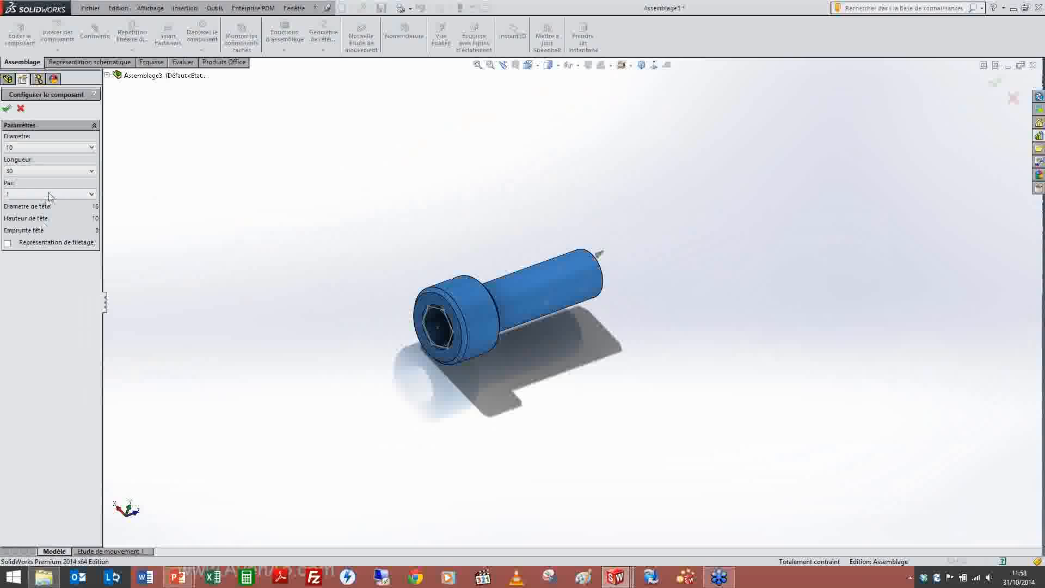
left_click(53, 148)
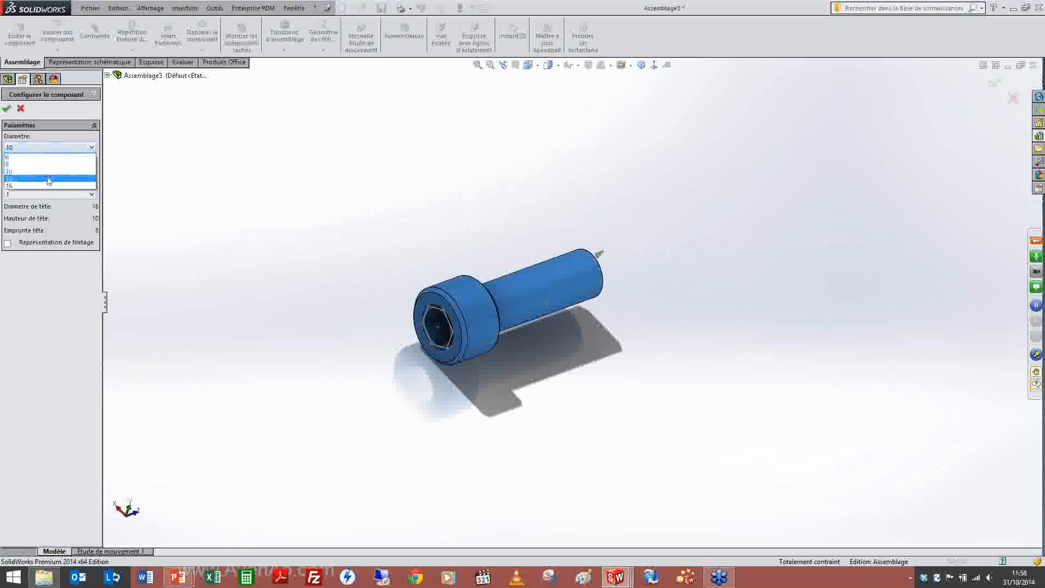
left_click(49, 185)
left_click(51, 171)
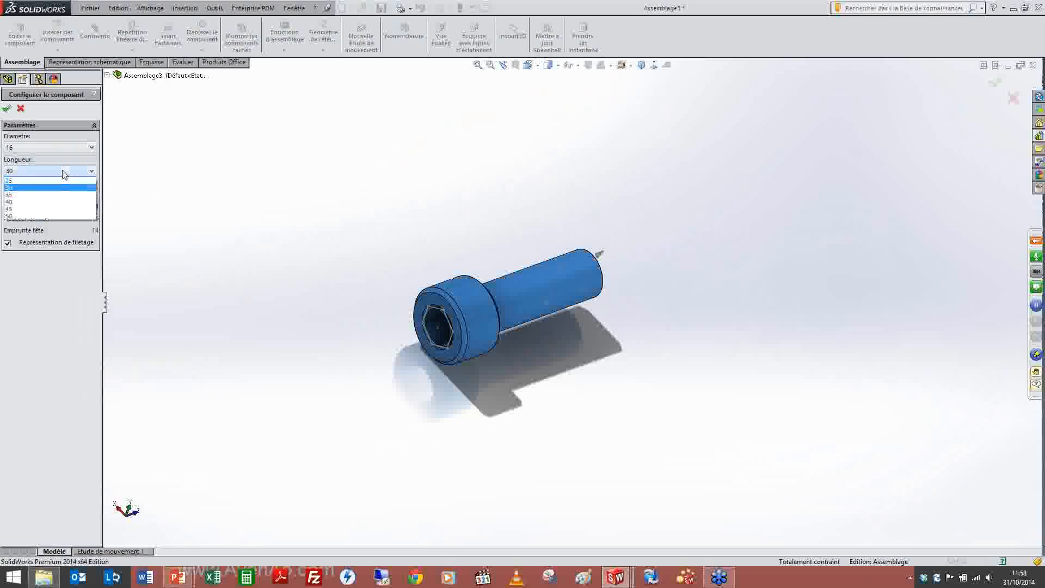
left_click(49, 217)
left_click(8, 243)
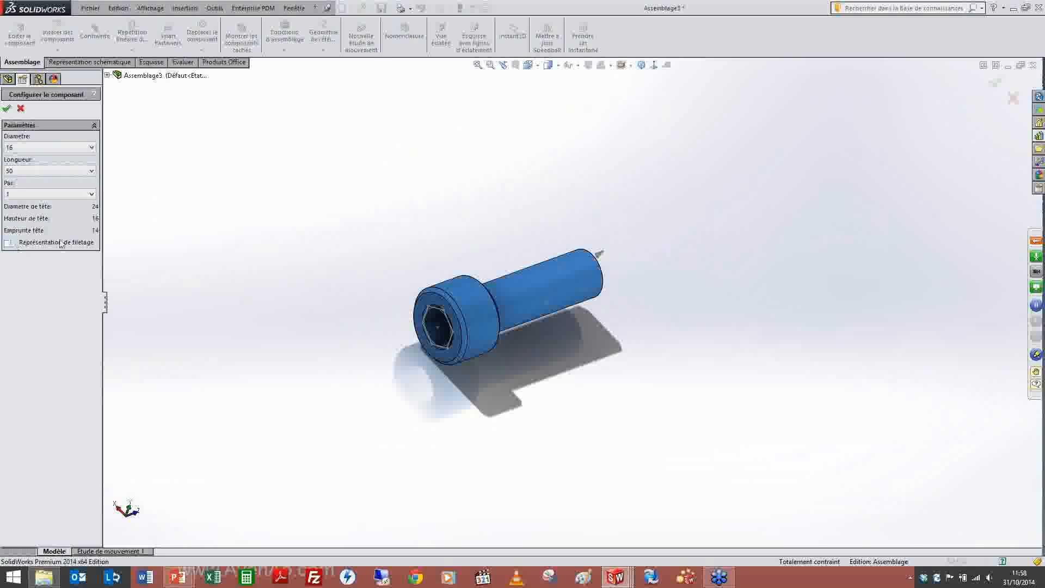
left_click(7, 109)
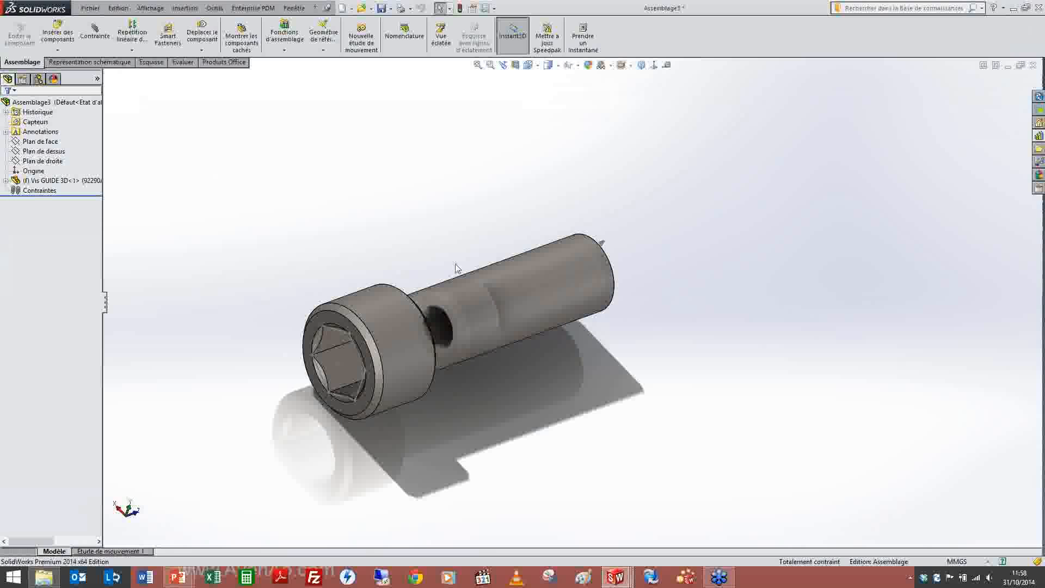
Inspect the resized screw from several angles, then close the assembly without saving.
middle_click_drag(444, 244, 588, 395)
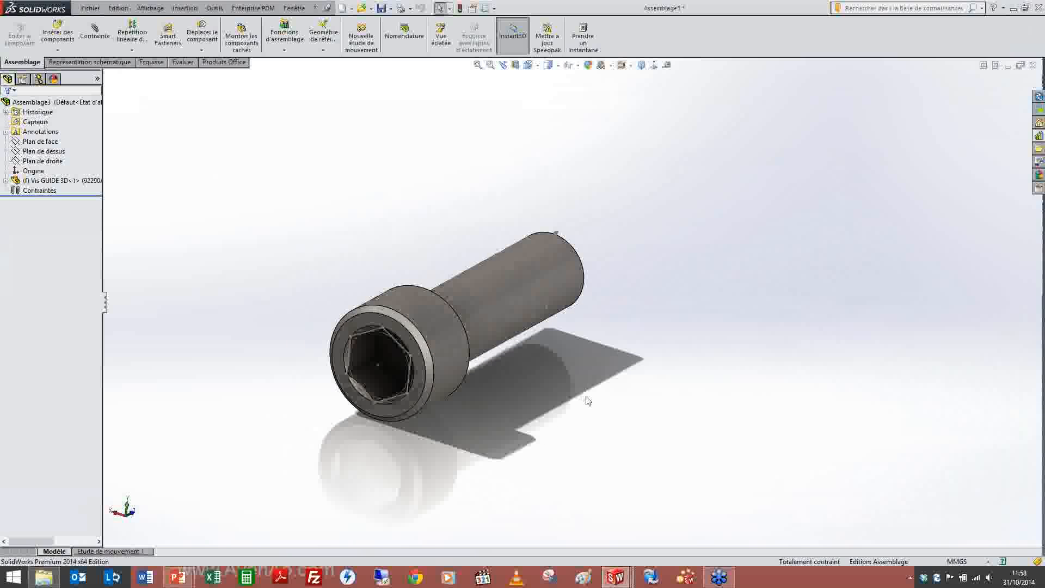
middle_click_drag(609, 269, 477, 361)
scroll(477, 360, "down", 1)
scroll(477, 360, "up", 1)
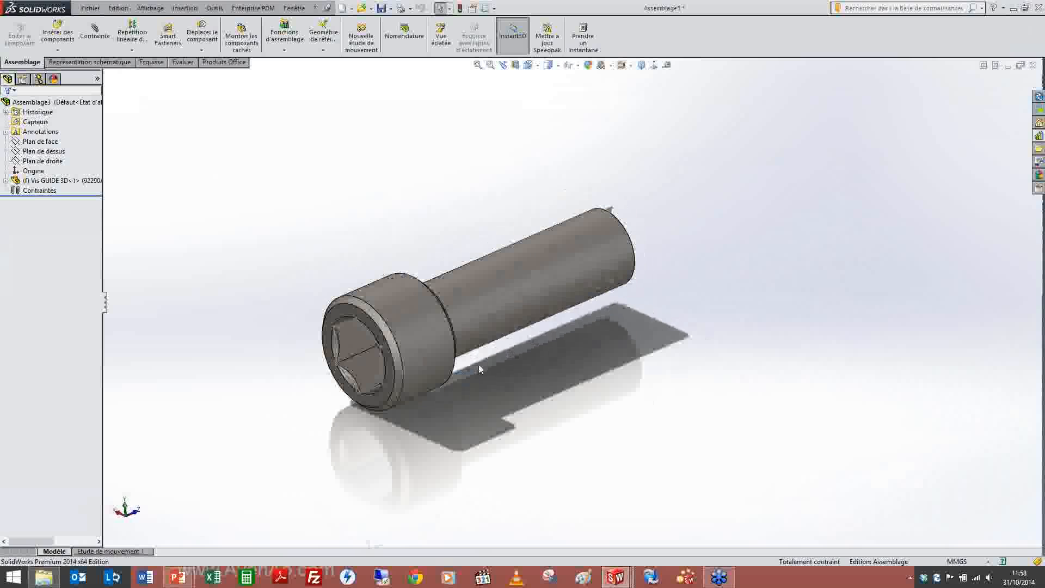
left_click(1033, 65)
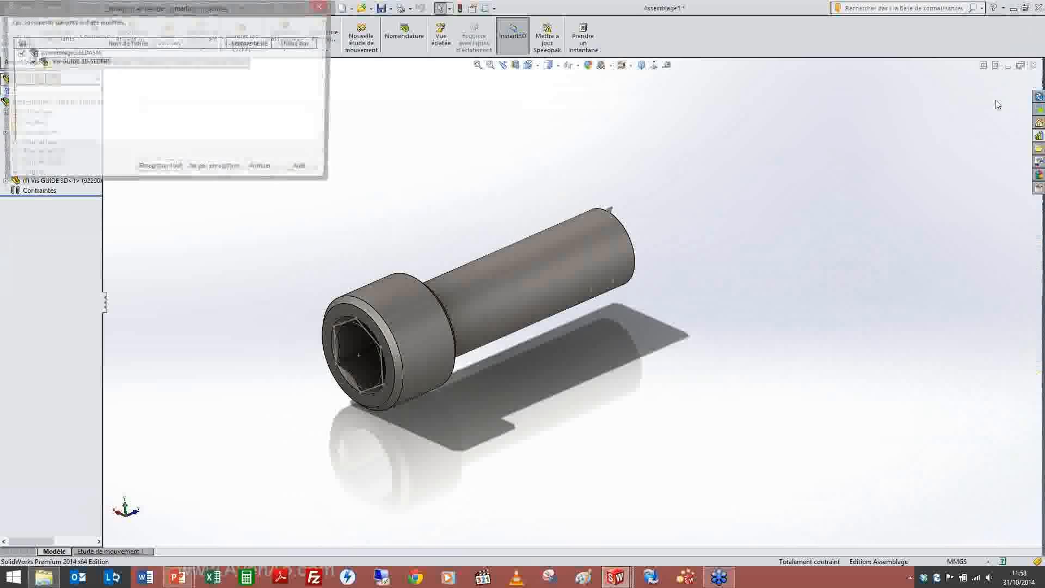
left_click(216, 169)
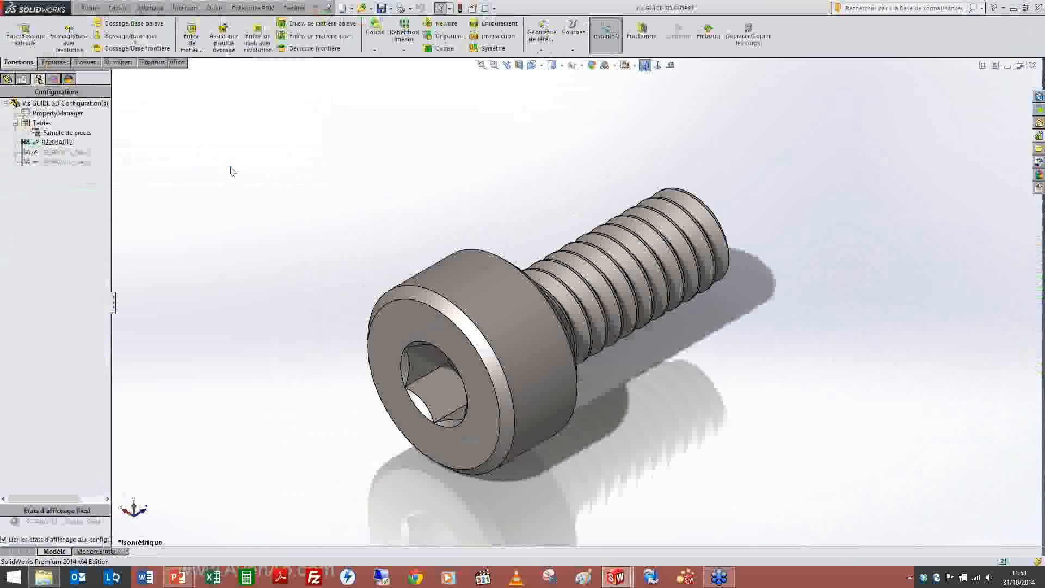
Close the Vis GUIDE 3D and Pièce1 parts without saving, and switch to the Configuration Publisher presentation in PowerPoint.
left_click(1032, 66)
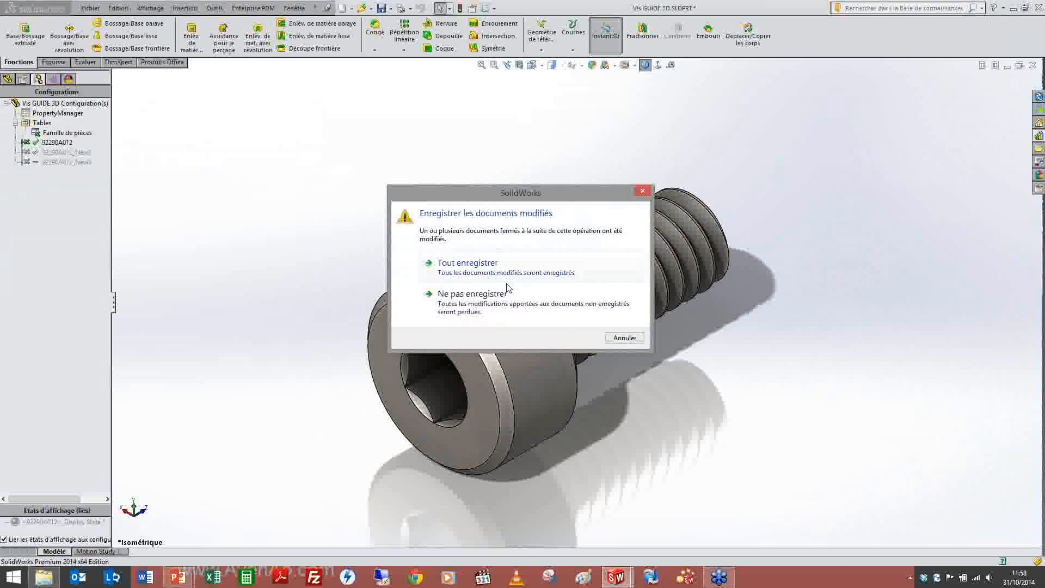
left_click(506, 294)
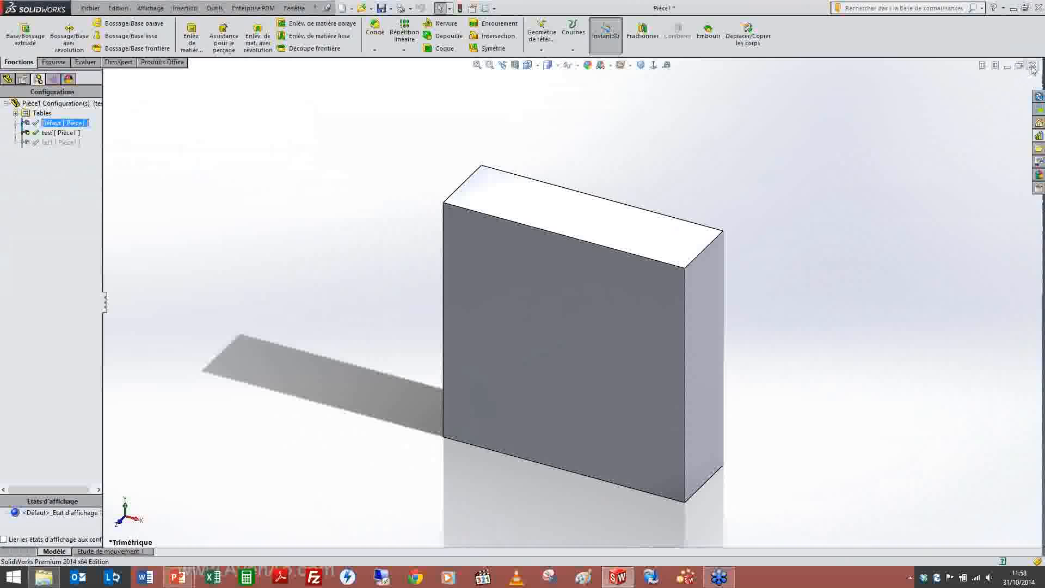
left_click(1033, 65)
left_click(529, 308)
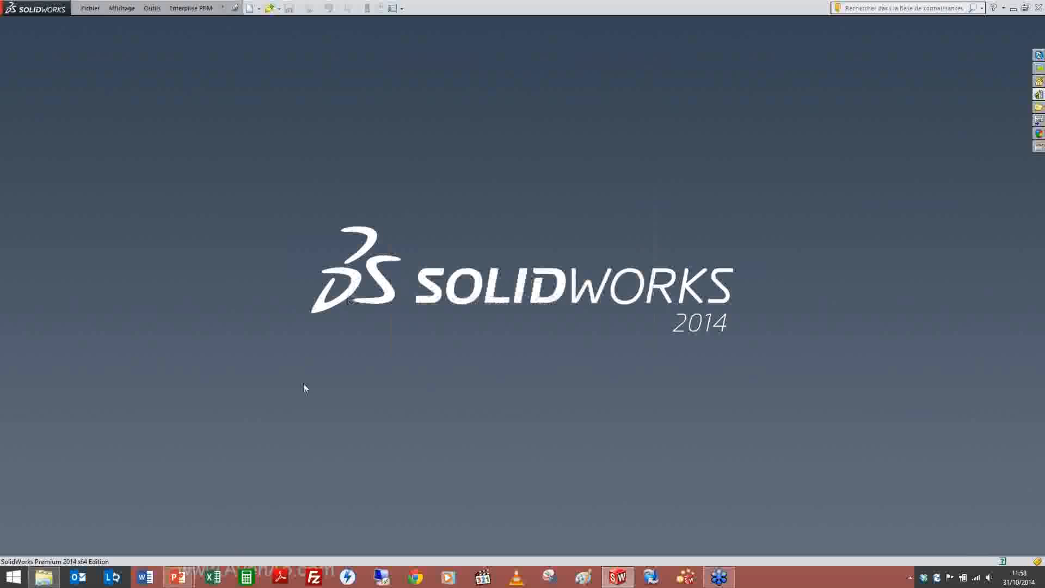
mouse_move(179, 576)
left_click(191, 547)
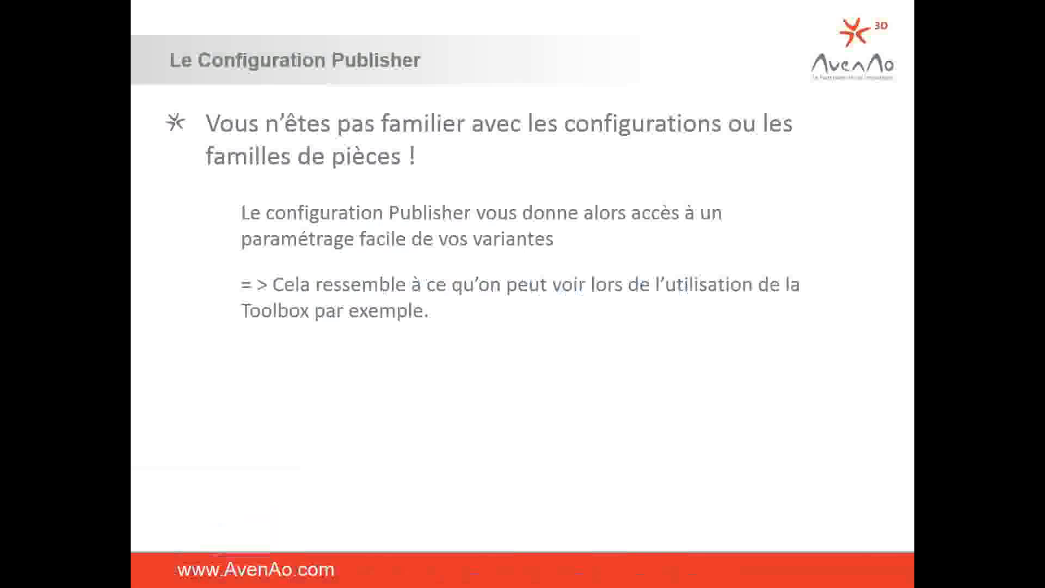
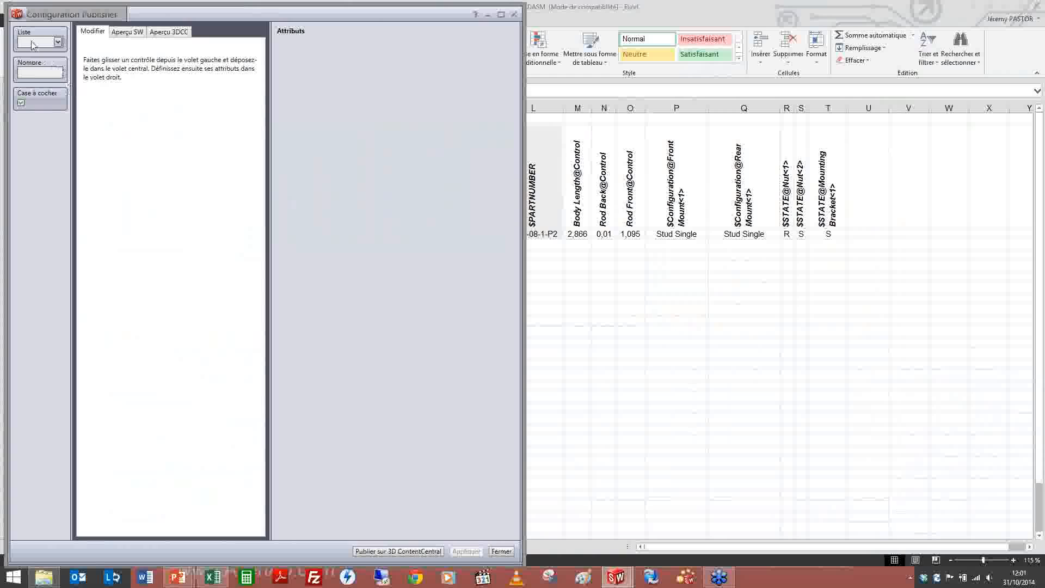
Add a list control to the Configuration Publisher form and open Données assemblage.xlsx in Excel beside it.
left_click_drag(35, 44, 84, 100)
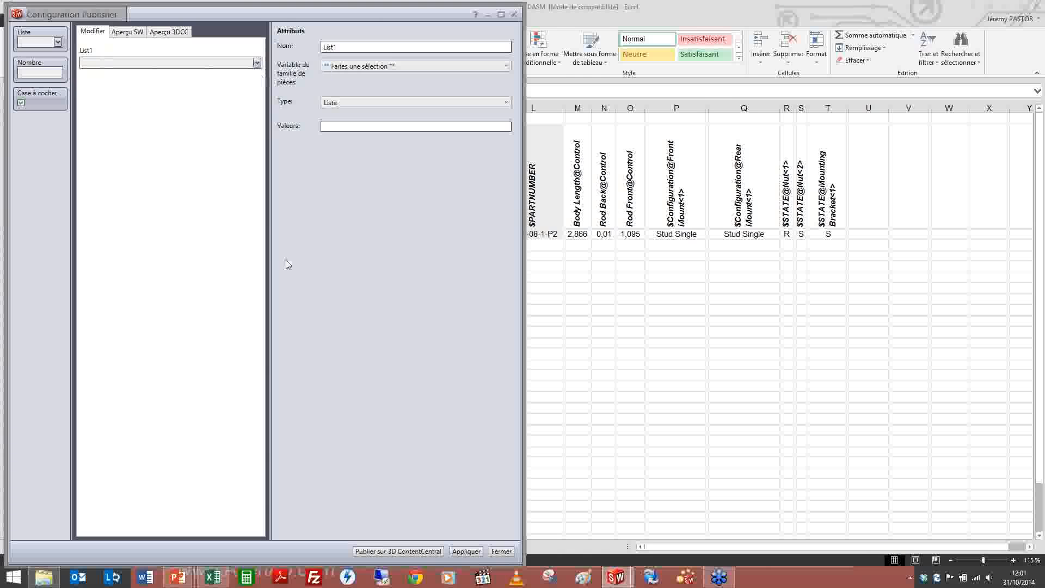
left_click(44, 577)
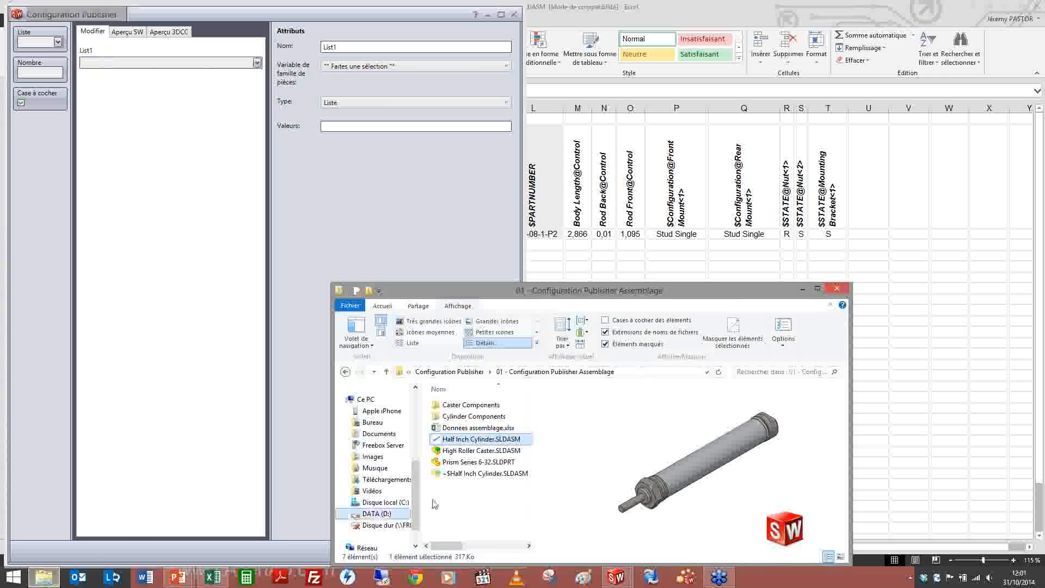
left_click(481, 504)
left_click(478, 427)
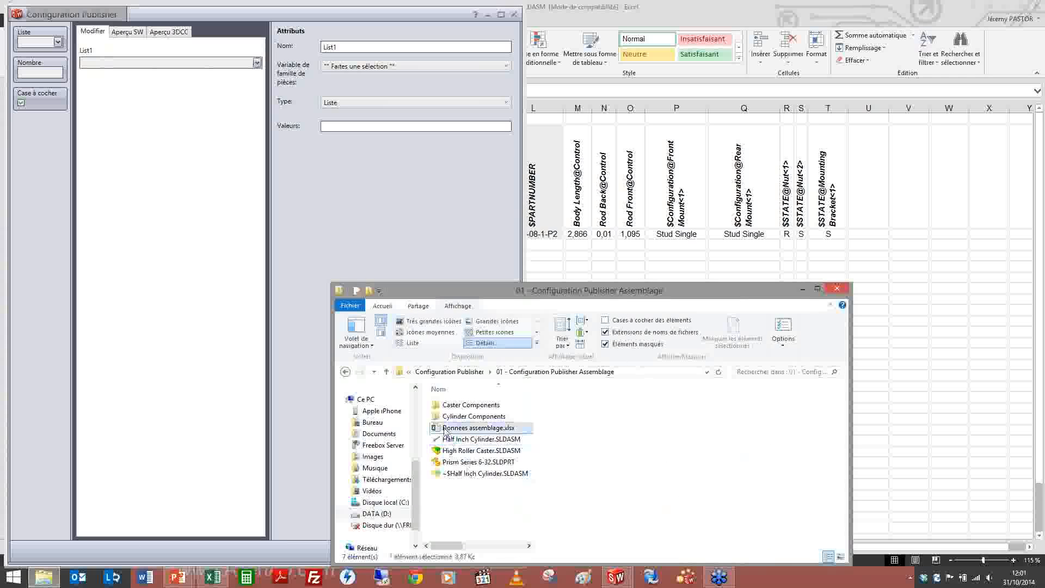
key("Return")
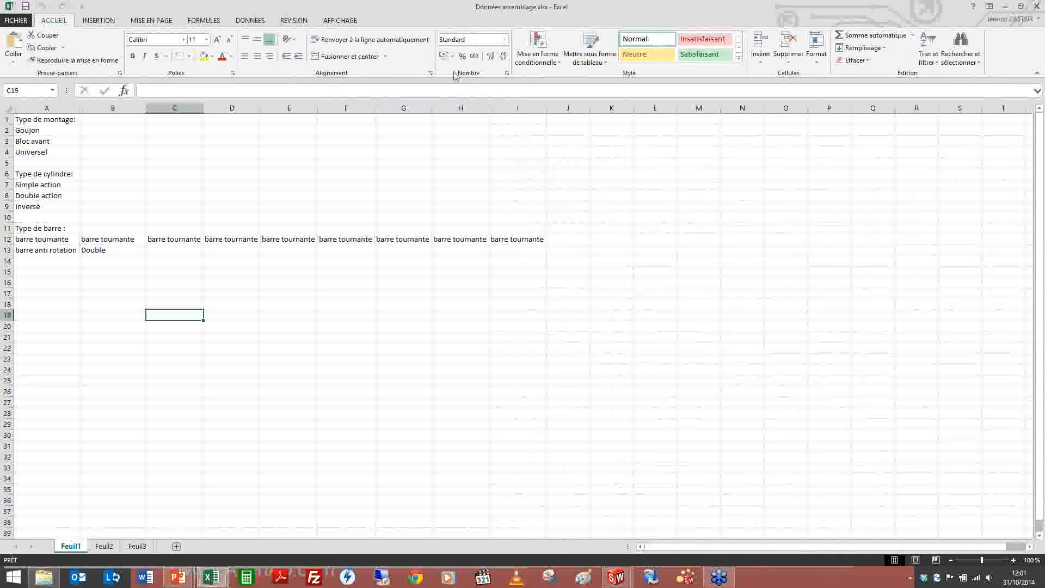
left_click_drag(414, 20, 1044, 115)
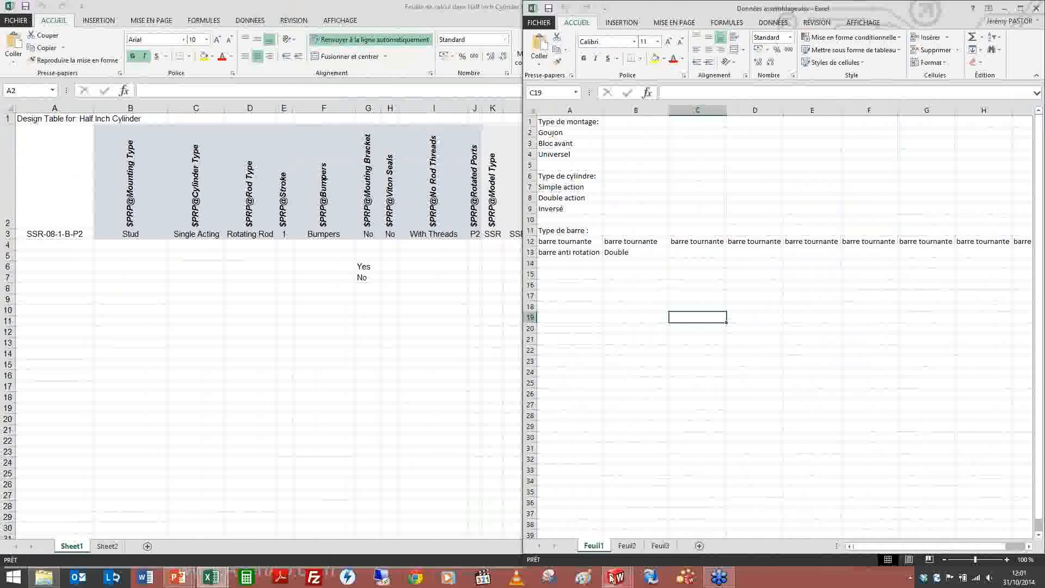
mouse_move(616, 576)
left_click(547, 522)
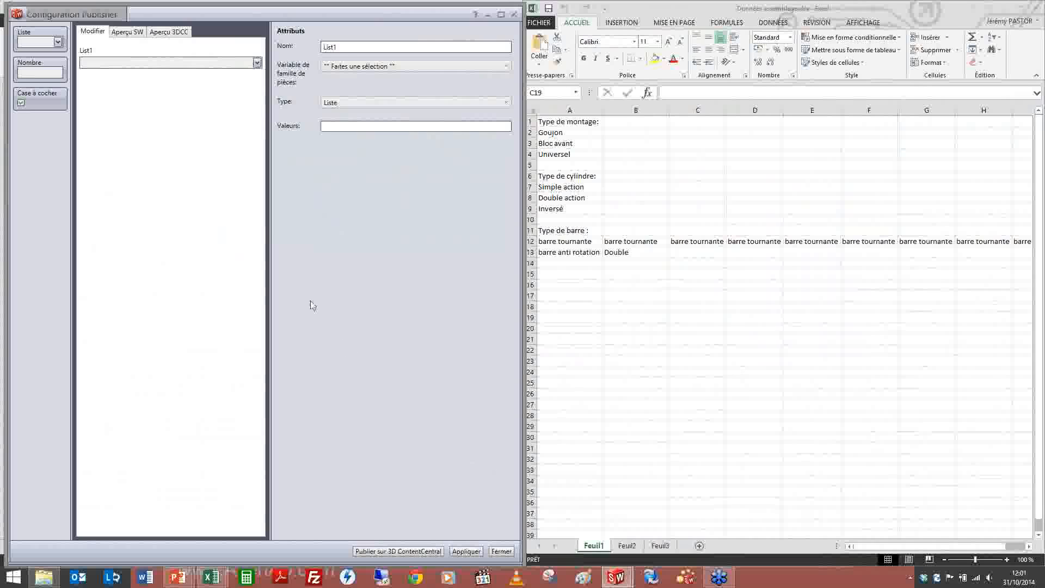
Name the first list "type montage" and link it to the $PRP@Mounting Type design table variable.
double_click(351, 47)
type("ty")
type("ontage")
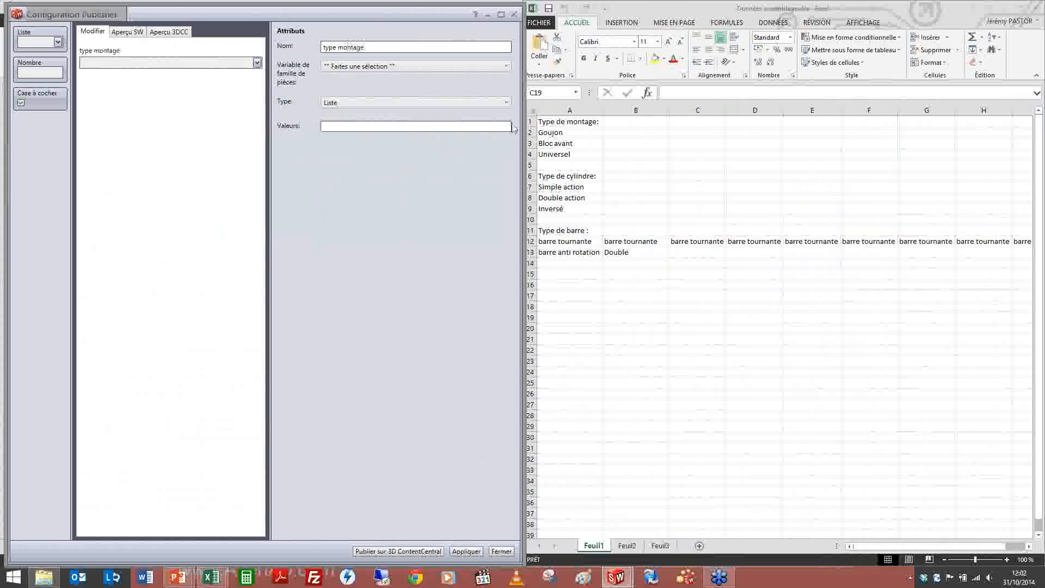
left_click(473, 68)
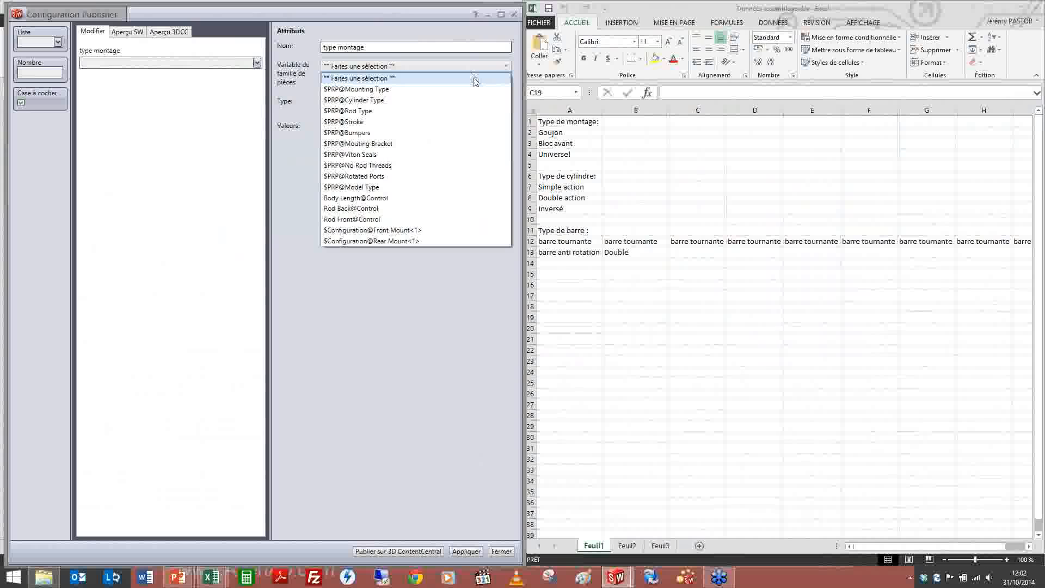
left_click(403, 90)
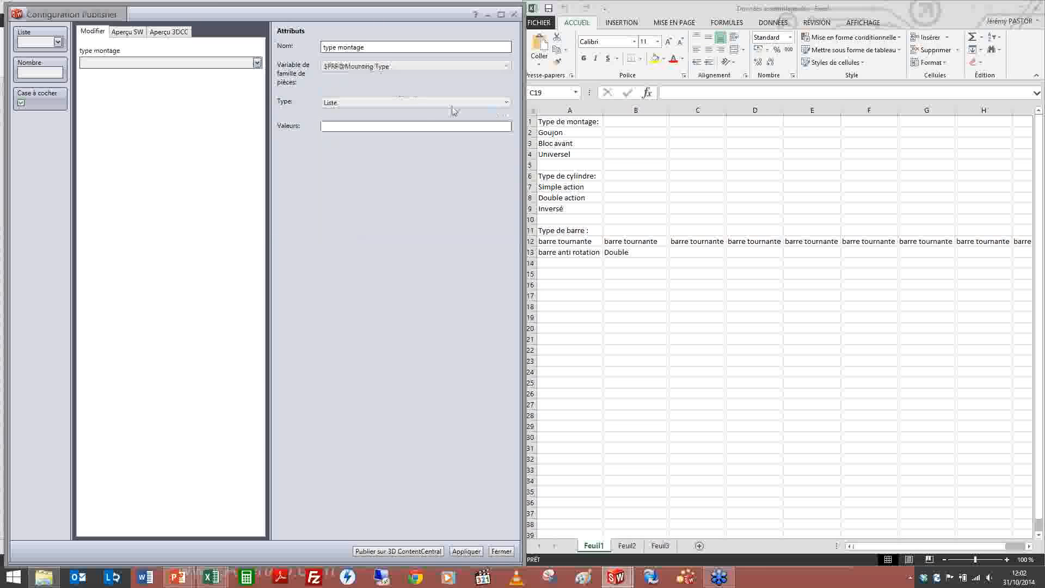
Copy Goujon, Bloc avant and Universel from cells A2 to A4 into the values of the type montage list.
left_click(571, 133)
left_click(575, 156, "shift")
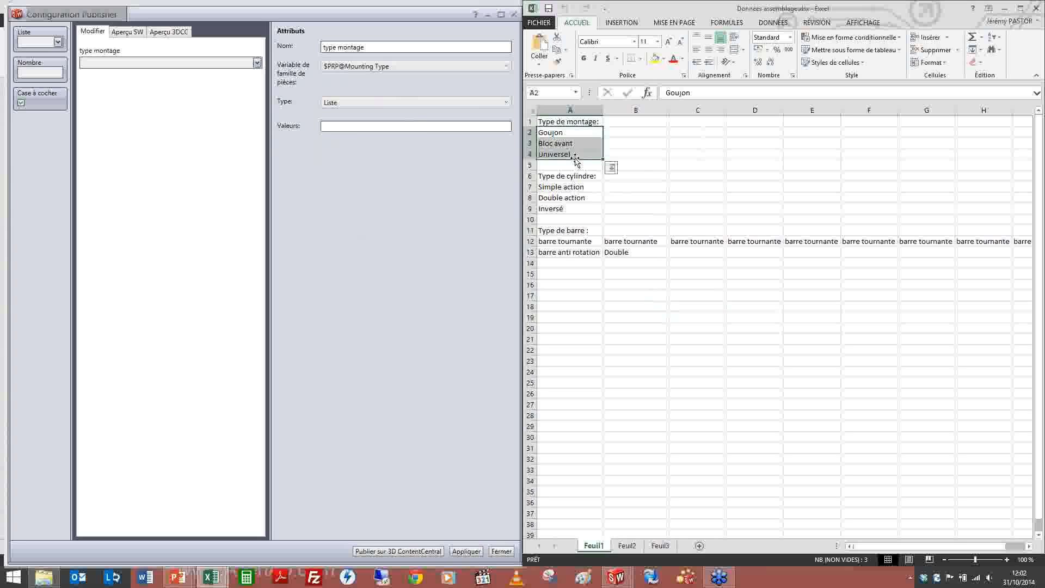
key("ctrl+c")
left_click(361, 127)
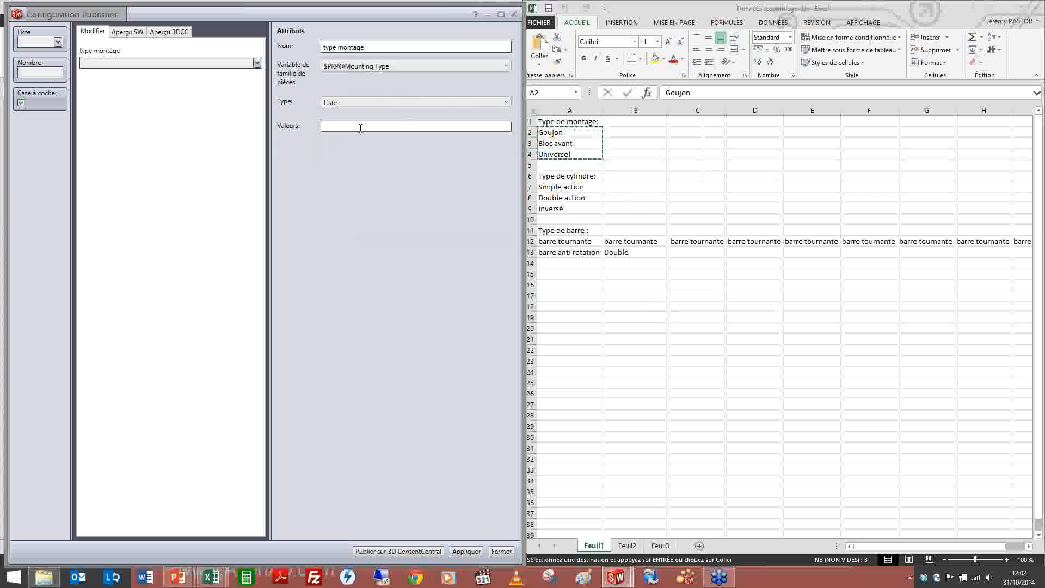
key("ctrl+v")
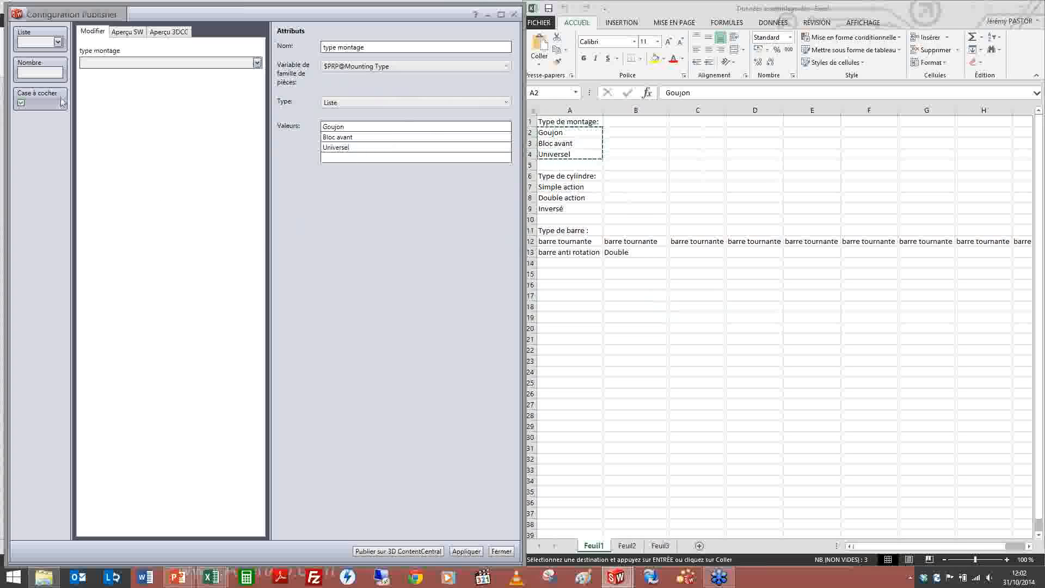
Add a second list named "Type de cylindre" and link it to the $PRP@Cylinder Type variable.
left_click_drag(36, 43, 93, 91)
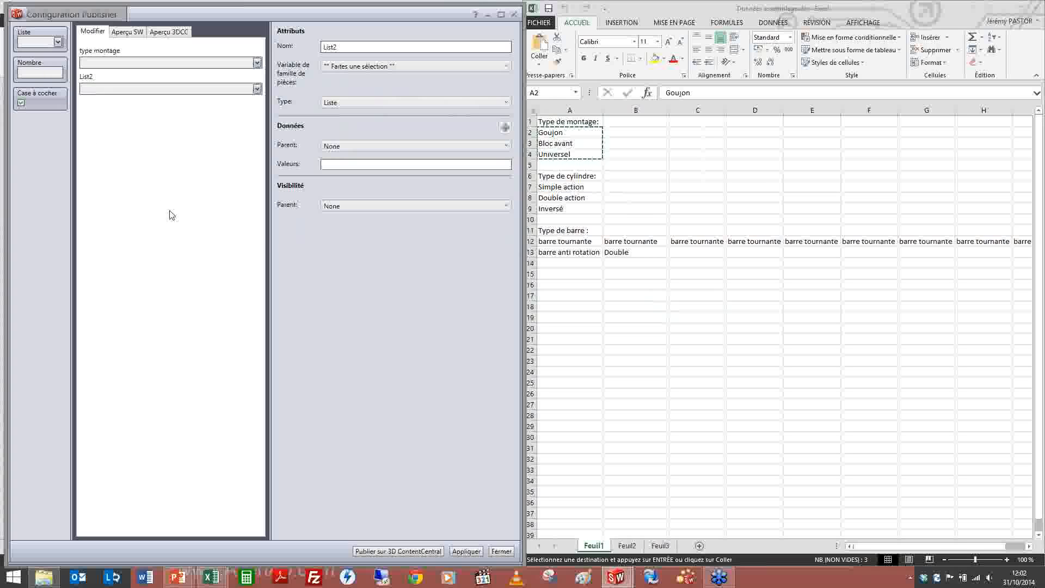
left_click_drag(348, 46, 277, 47)
type("Ty")
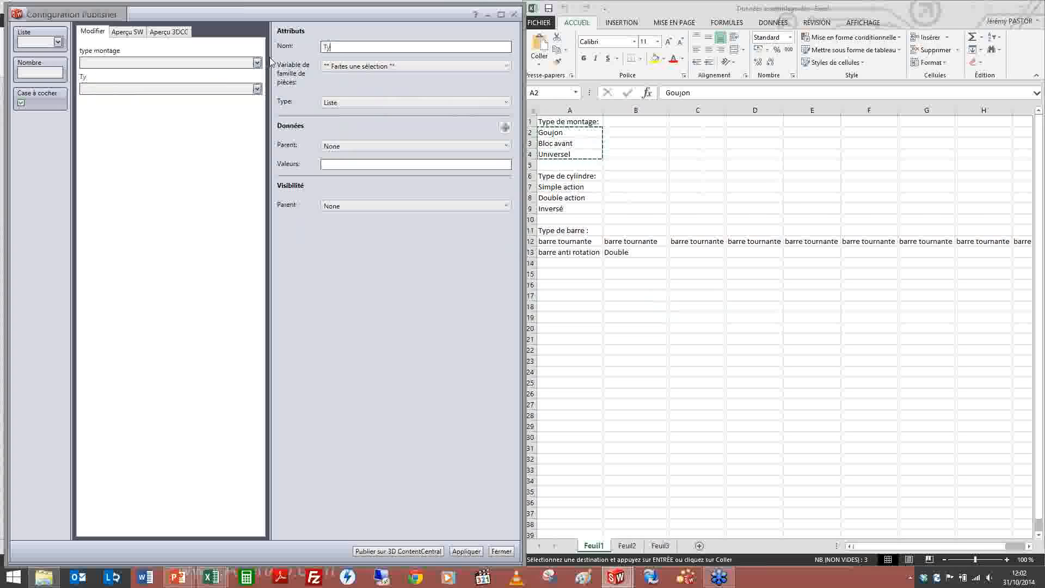
type("pe de cylindre")
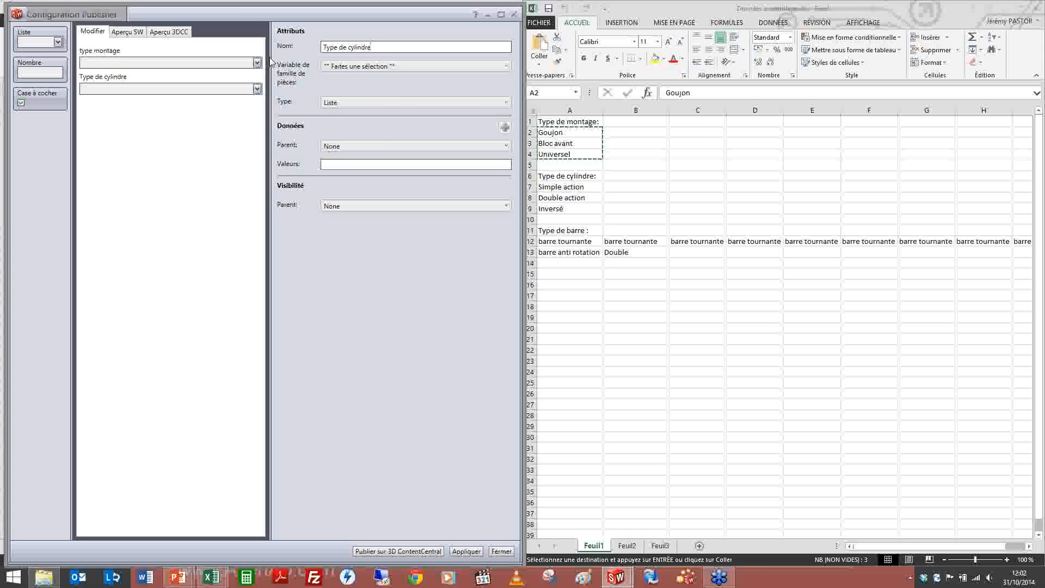
left_click(412, 68)
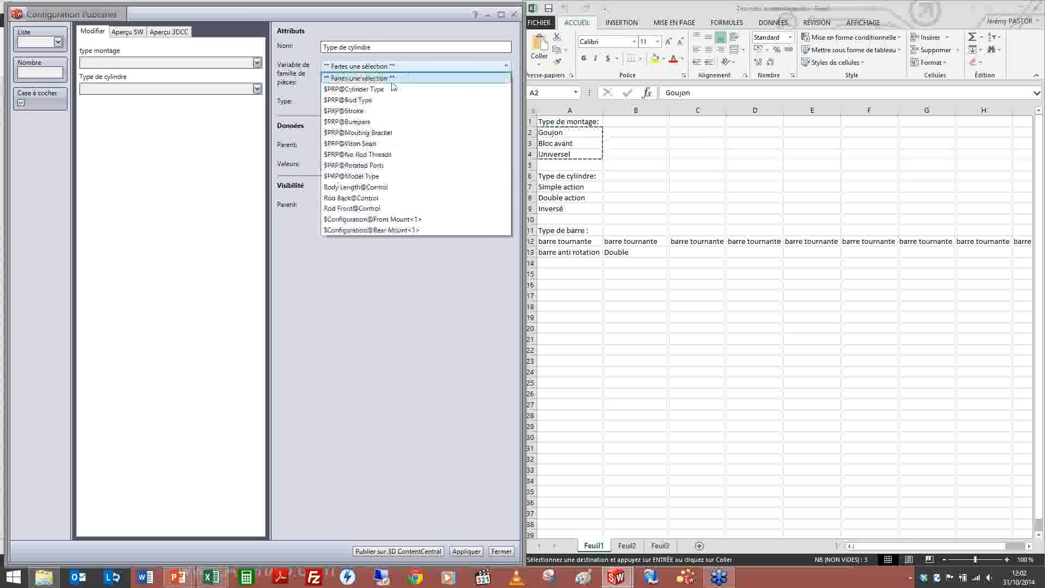
left_click(397, 87)
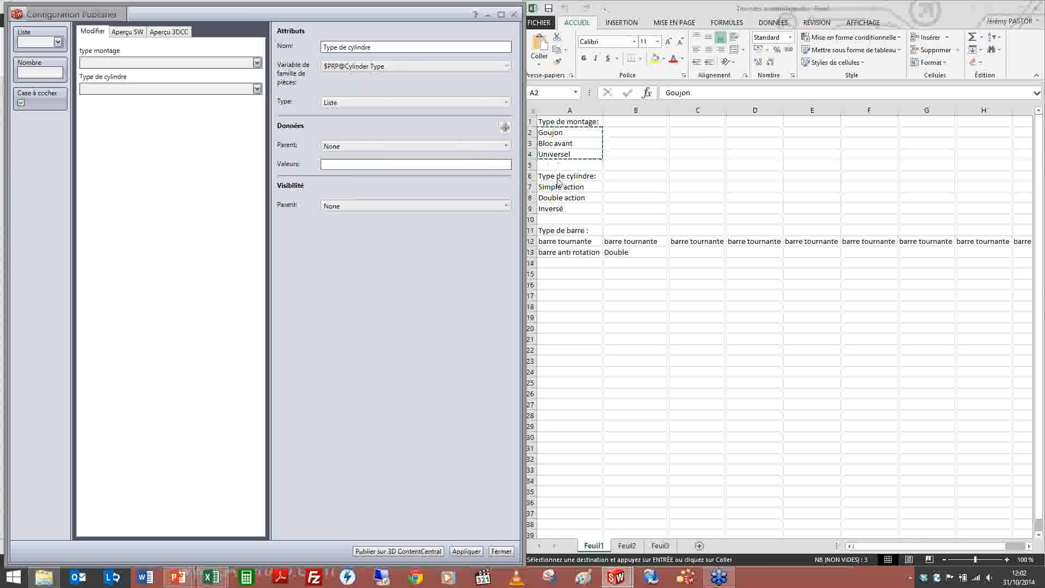
Copy Simple action, Double action and Inversé from cells A7 to A9 into the values of the Type de cylindre list.
left_click(559, 188)
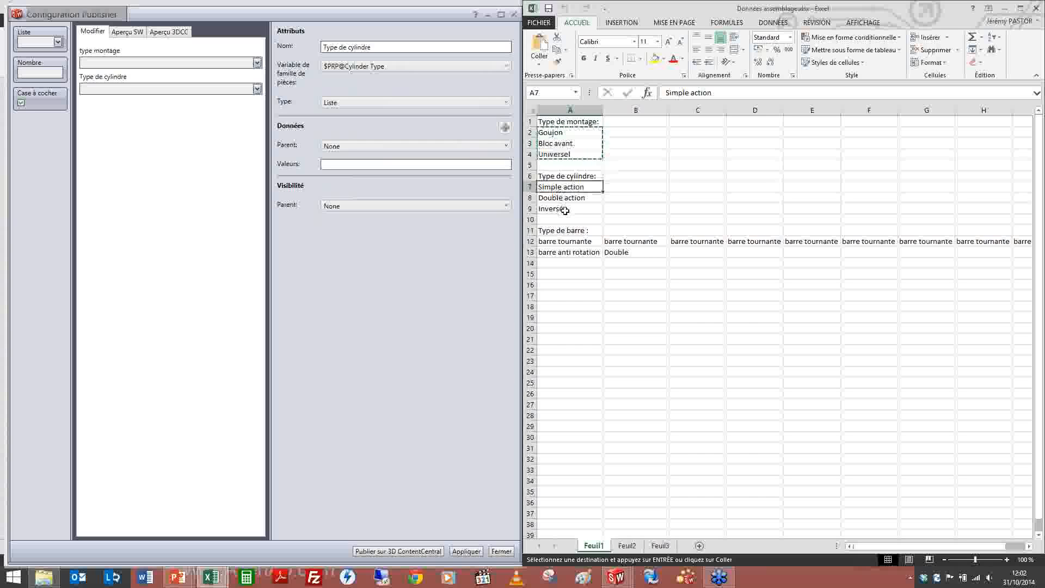
left_click(565, 211, "shift")
key("ctrl+c")
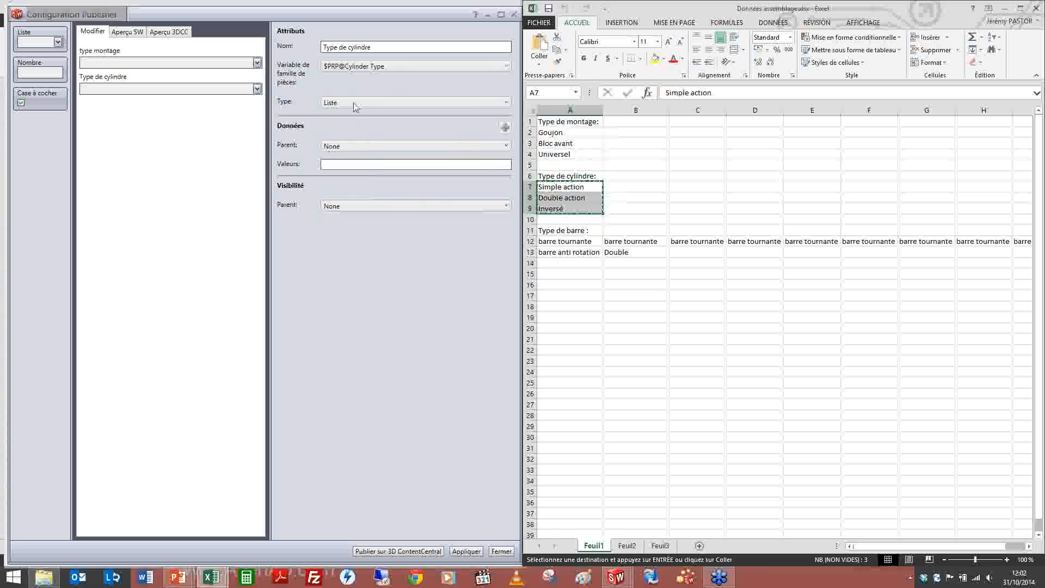
left_click(351, 165)
key("ctrl+v")
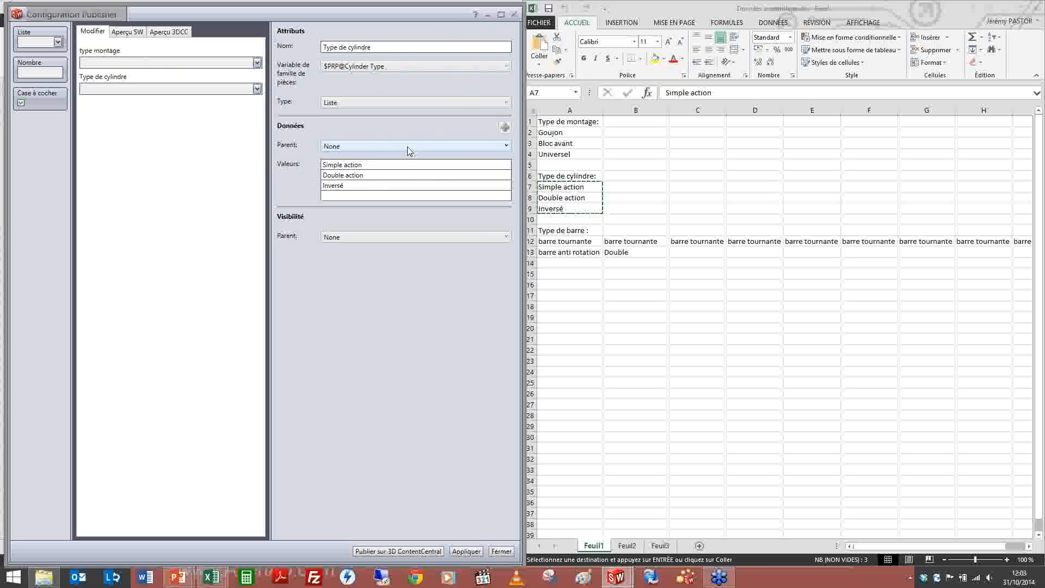
Add a third list below Type de cylindre and set type montage and Type de cylindre as its two data parents.
left_click_drag(25, 37, 95, 123)
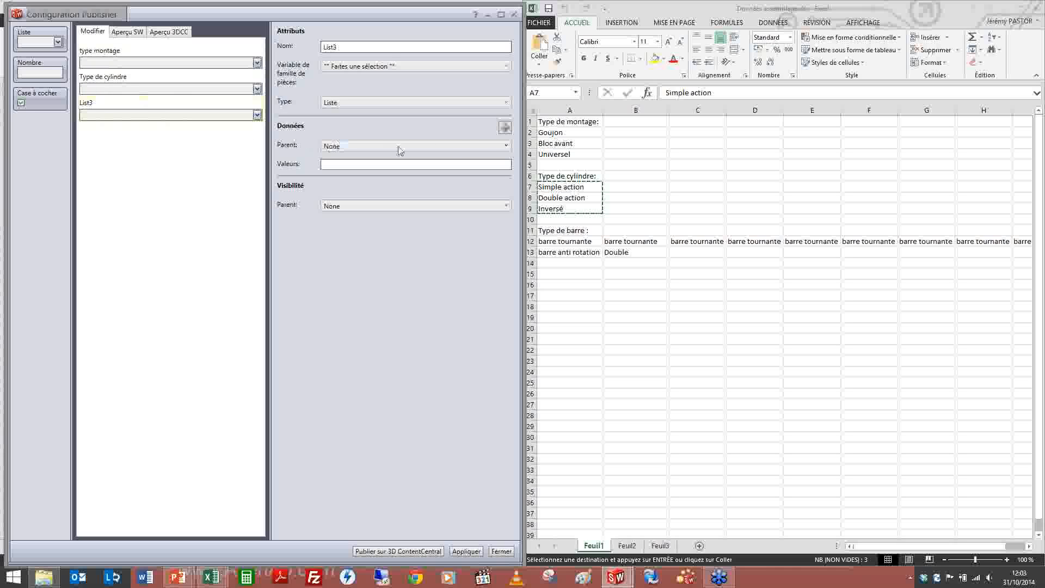
left_click(493, 146)
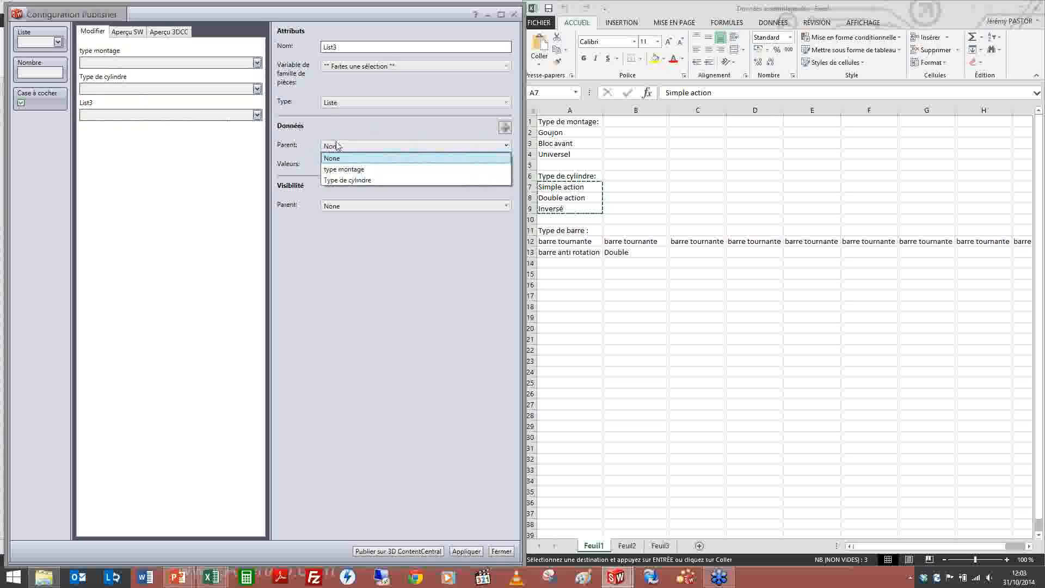
left_click(362, 169)
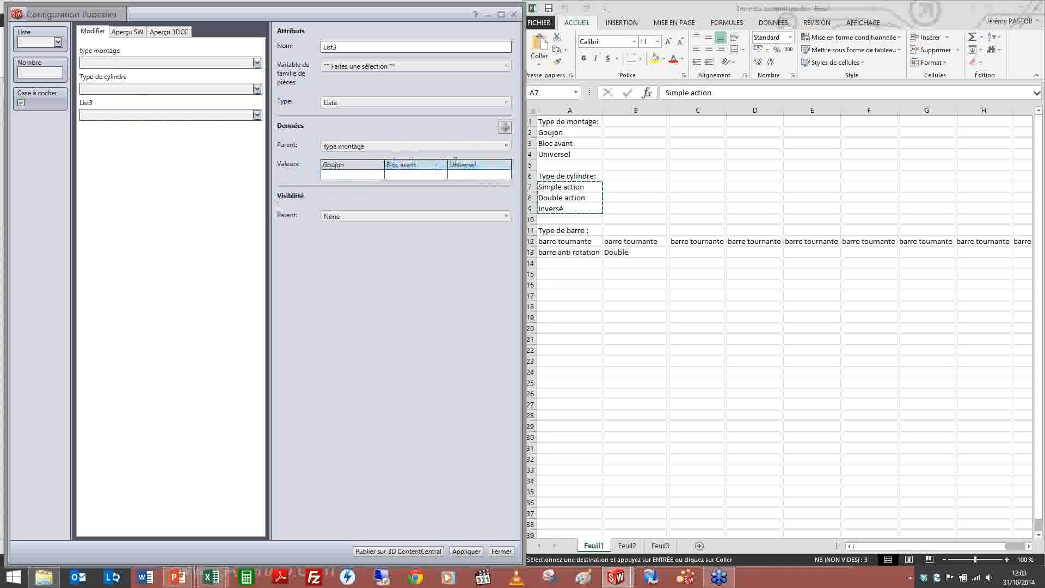
left_click(505, 130)
left_click(418, 164)
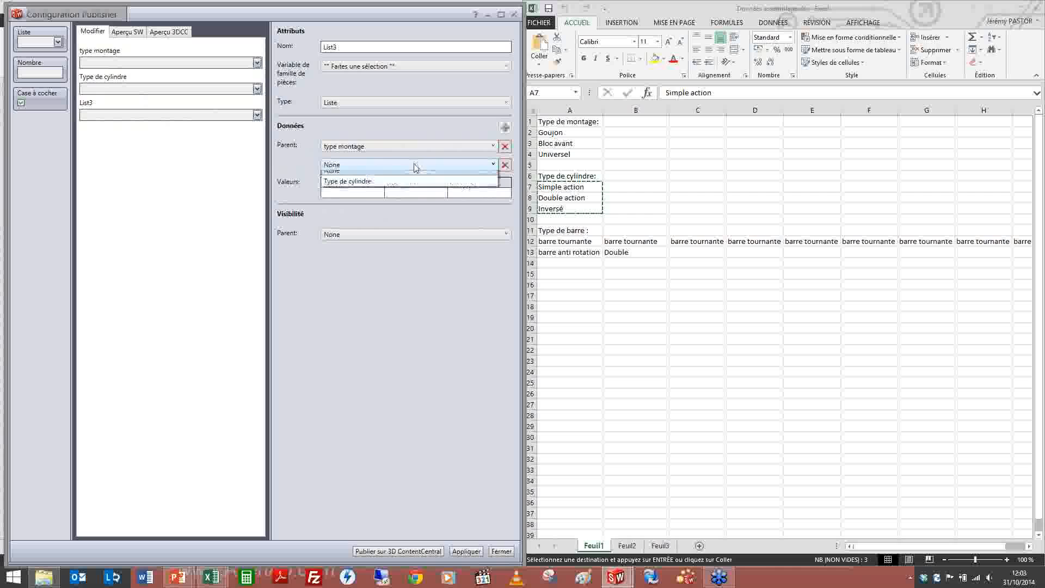
left_click(380, 188)
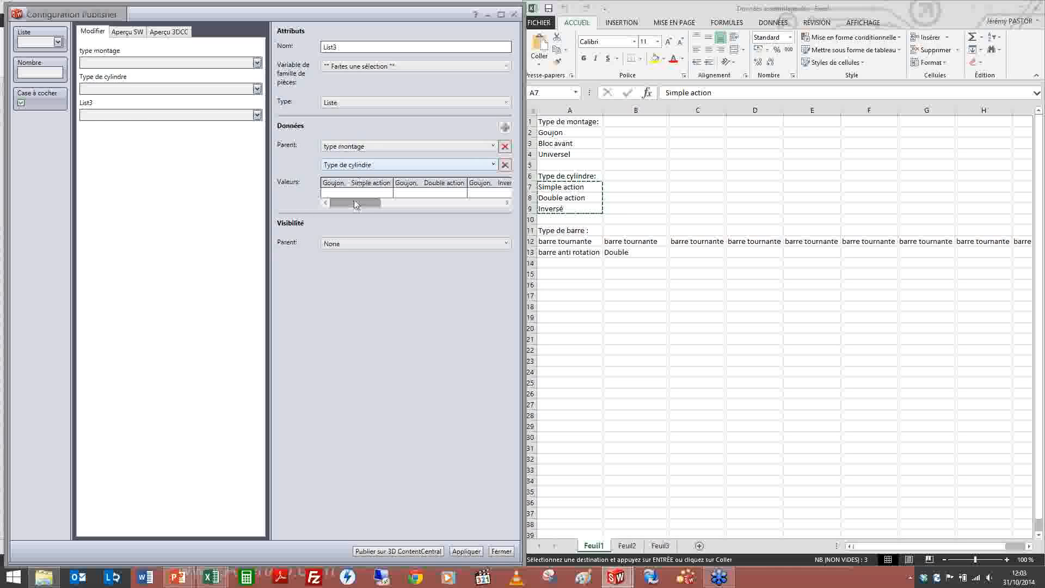
mouse_move(354, 203)
left_mouse_down()
mouse_move(385, 214)
mouse_move(405, 210)
mouse_move(400, 202)
mouse_move(490, 210)
mouse_move(355, 201)
left_mouse_up()
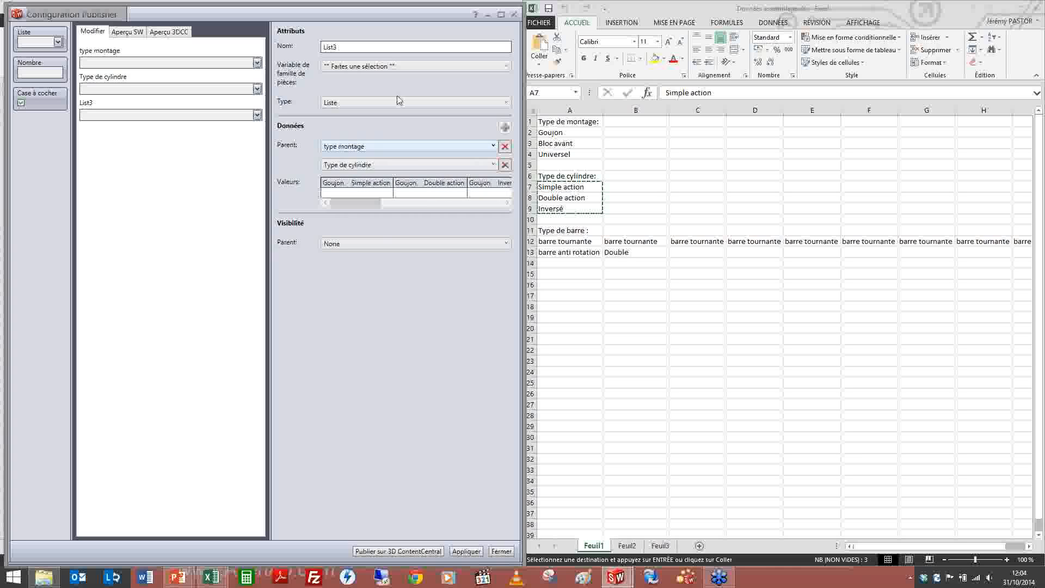
Close the Configuration Publisher and the Données assemblage workbook, and return to the Half Inch Cylinder assembly in SolidWorks.
left_click(514, 14)
left_click(274, 310)
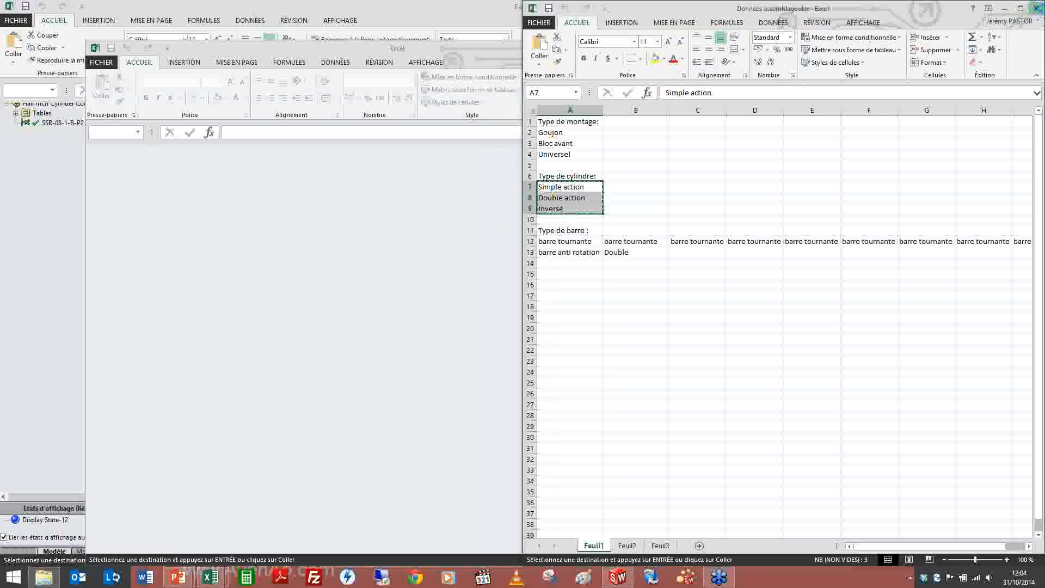
left_click(1018, 8)
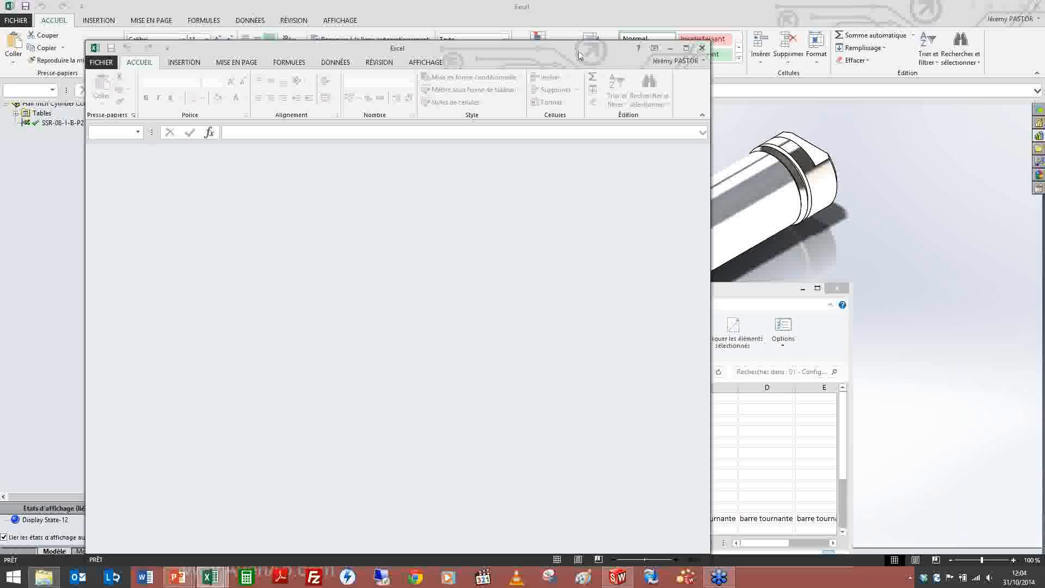
left_click(704, 49)
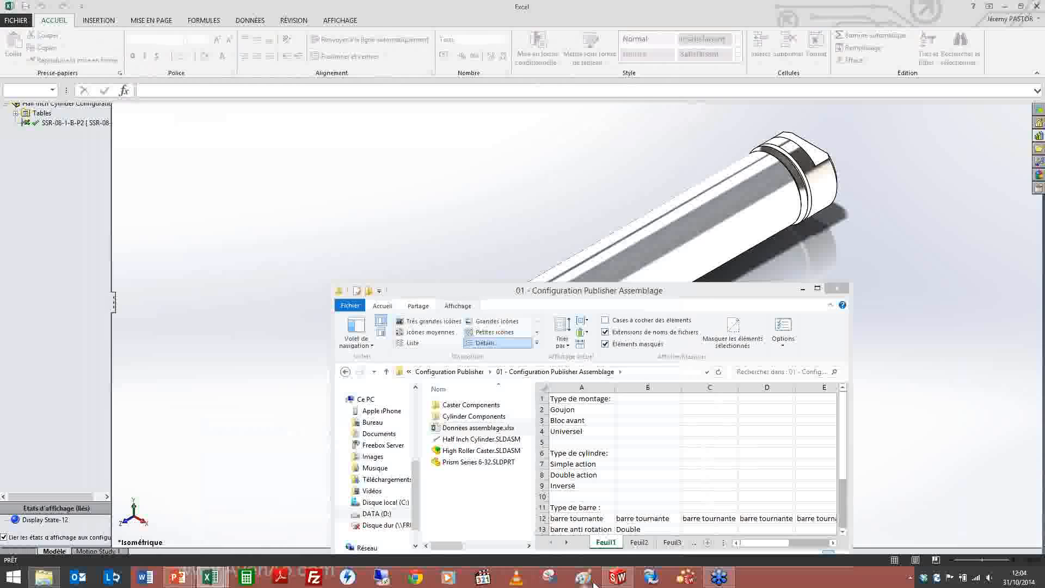
left_click(617, 577)
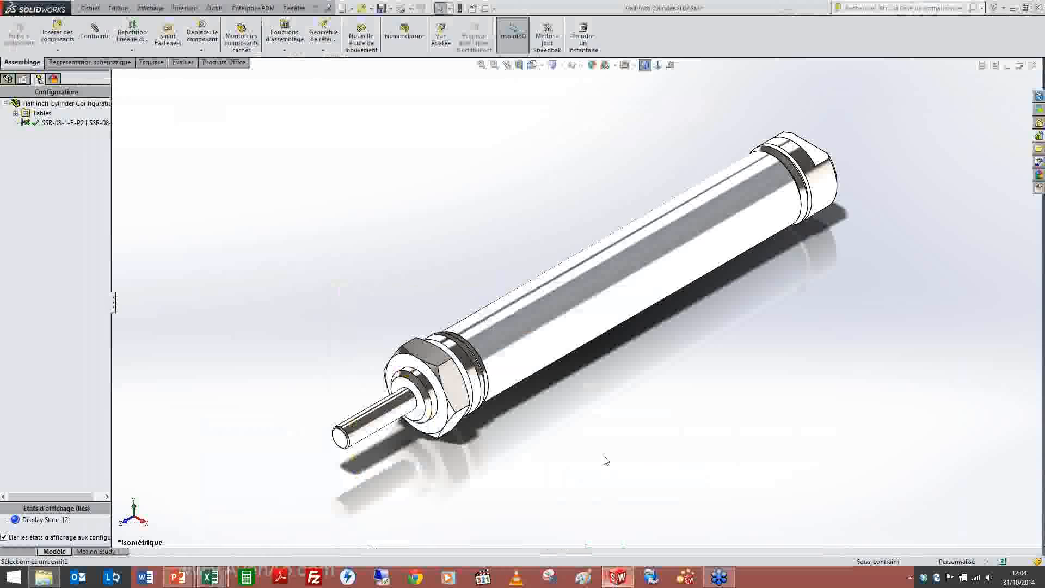
Close the Half Inch Cylinder assembly and open High Roller Caster from the 01 - Configuration Publisher Assemblage library folder.
left_click(1033, 65)
left_click(618, 267)
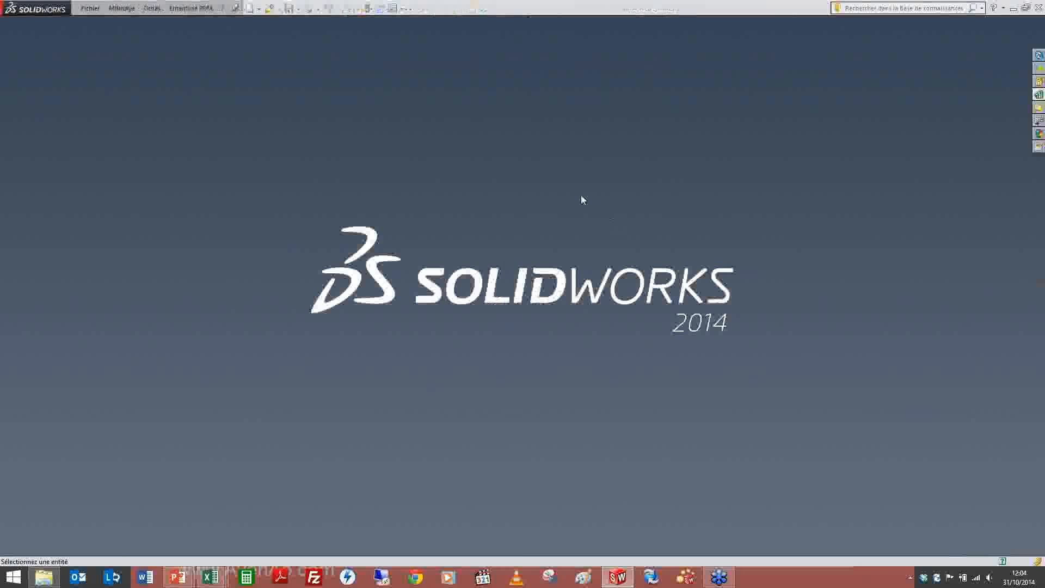
left_click(1039, 94)
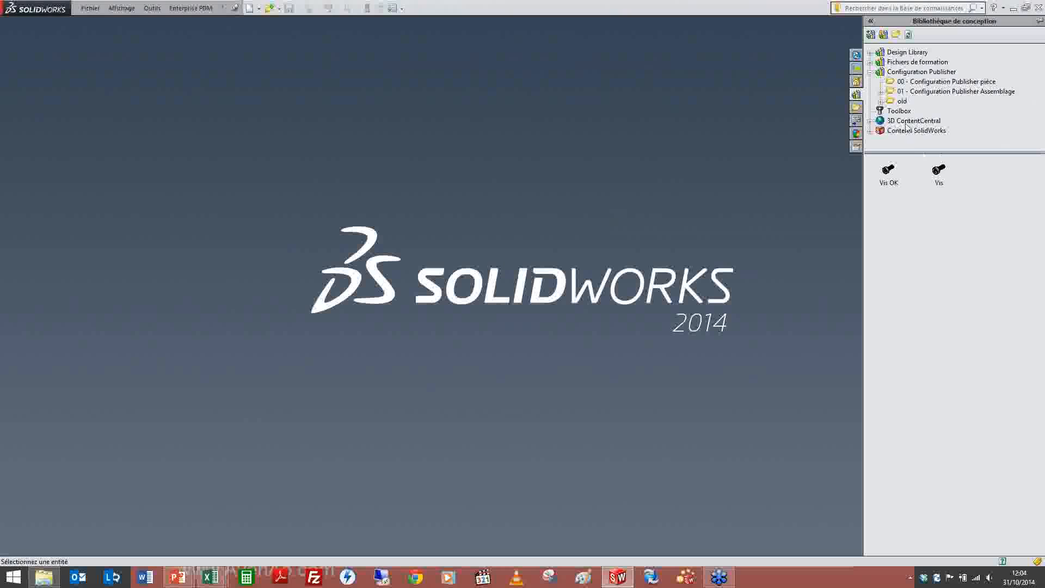
left_click(925, 91)
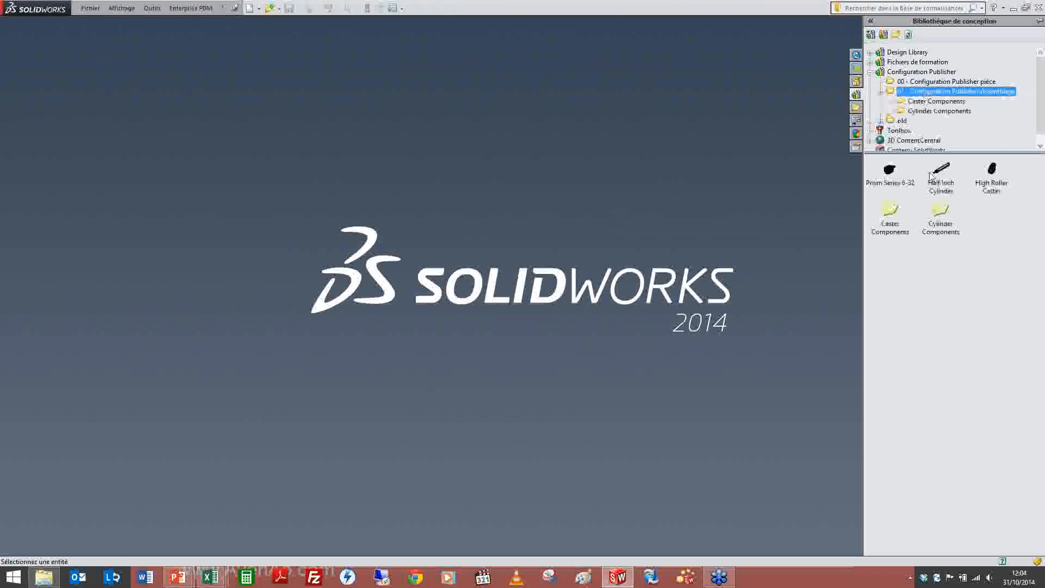
left_click(992, 172)
left_click_drag(992, 172, 721, 227)
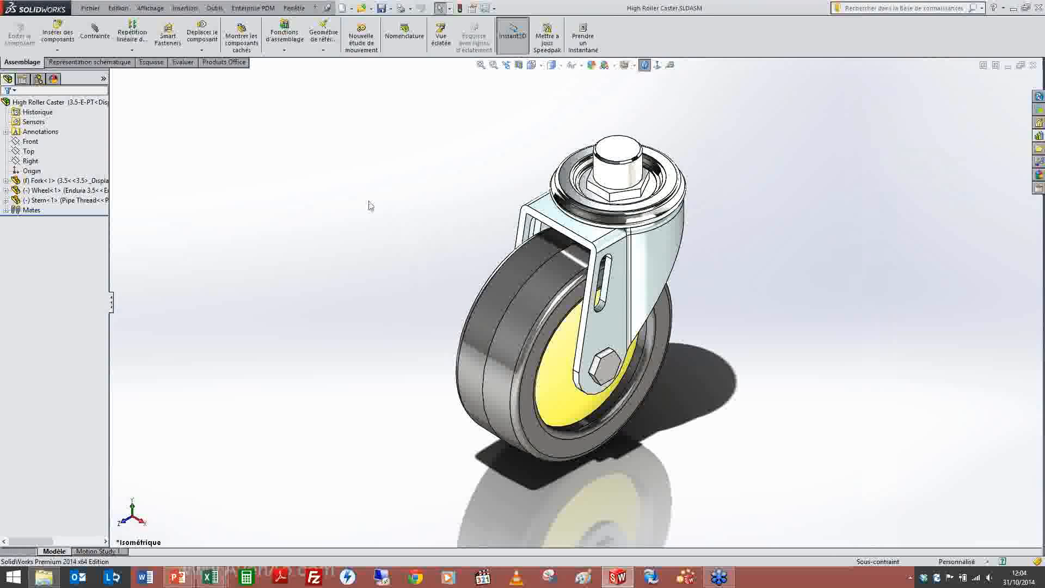
Open High Roller Caster's PropertyManager configuration in the Configuration Publisher and review its wheel diameter, style and mounting stem lists.
left_click(38, 80)
left_click(48, 113)
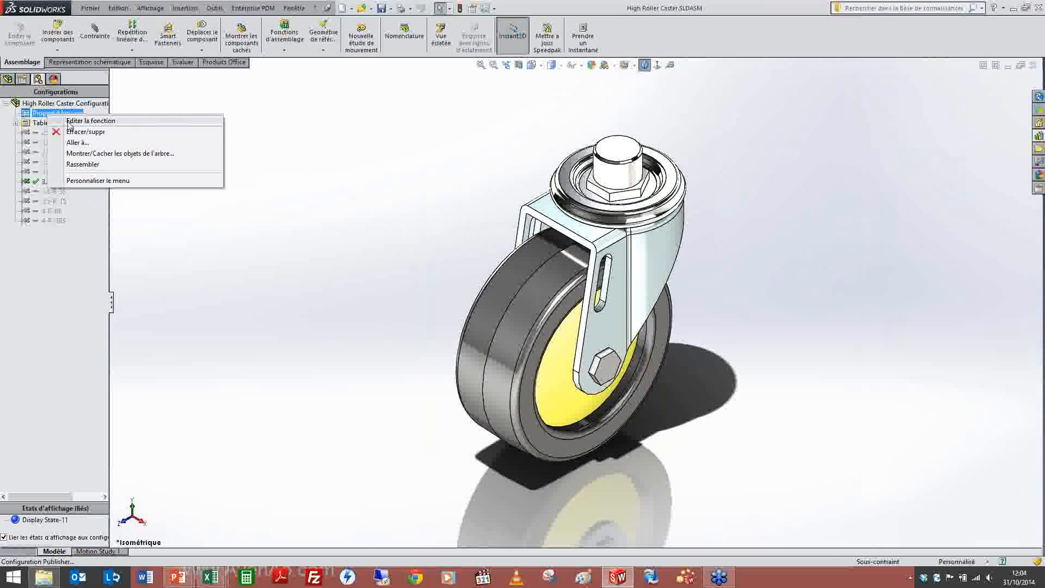
left_click(70, 122)
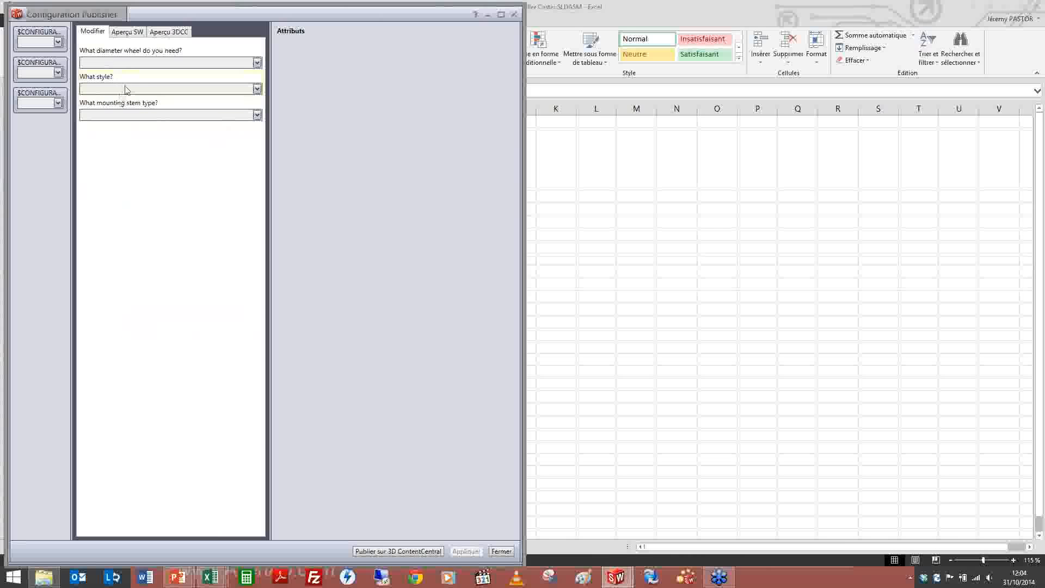
left_click(139, 63)
left_click(134, 87)
left_click(133, 105)
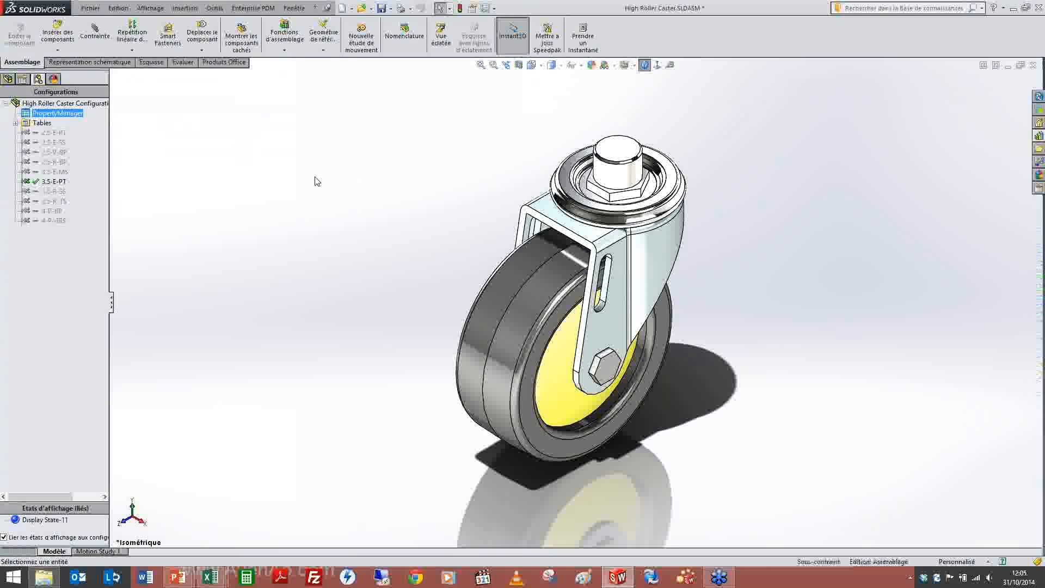
Create a new assembly and insert the open High Roller Caster as its first component.
left_click(91, 8)
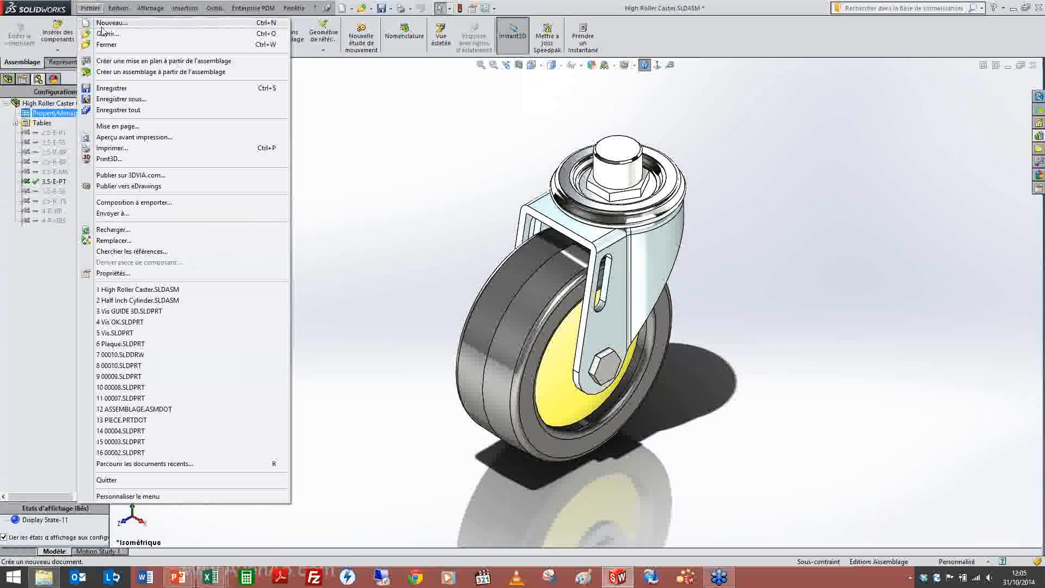
left_click(106, 23)
left_click(270, 203)
left_click(381, 354)
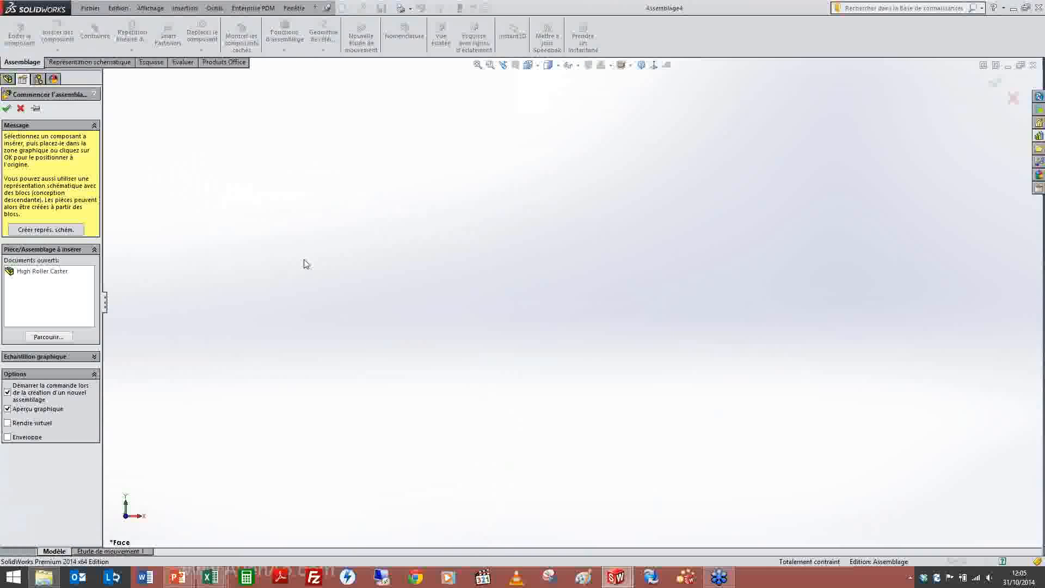
left_click(53, 275)
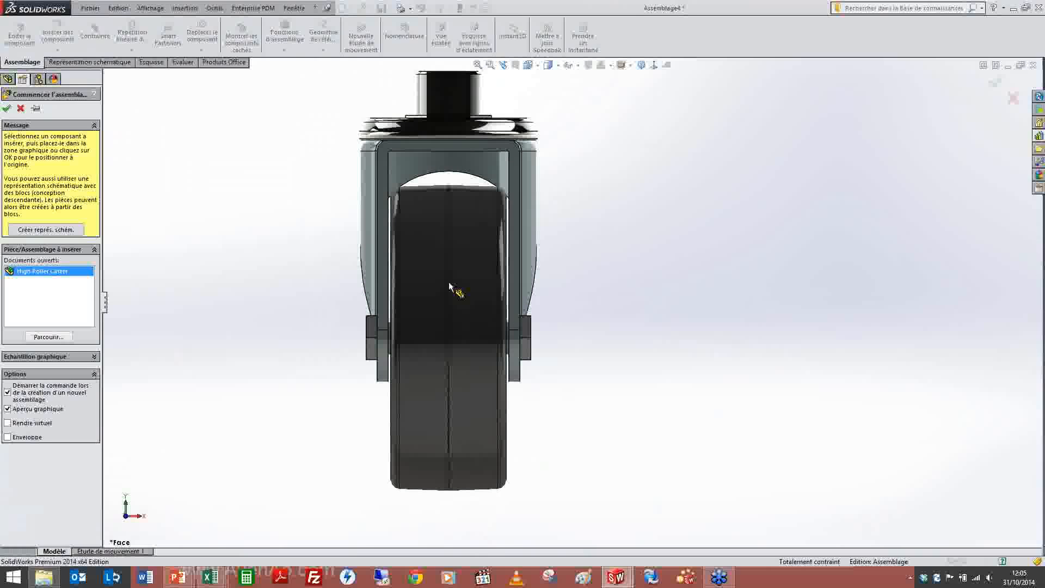
left_click(431, 310)
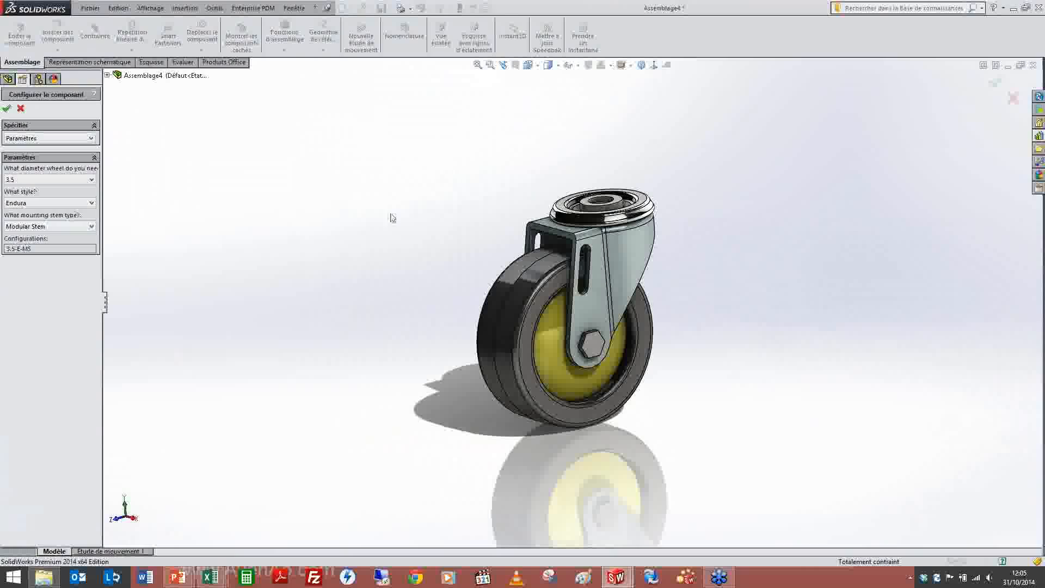
Try wheel diameters 2.5 and 4 on the inserted caster, then return to 2.5.
left_click(53, 180)
left_click(50, 197)
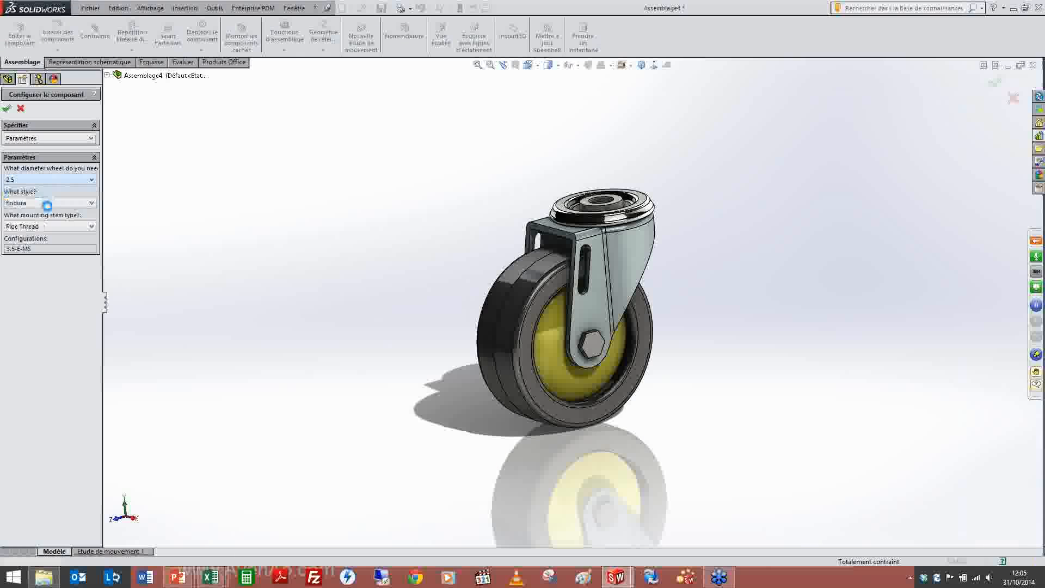
left_click(50, 181)
left_click(45, 203)
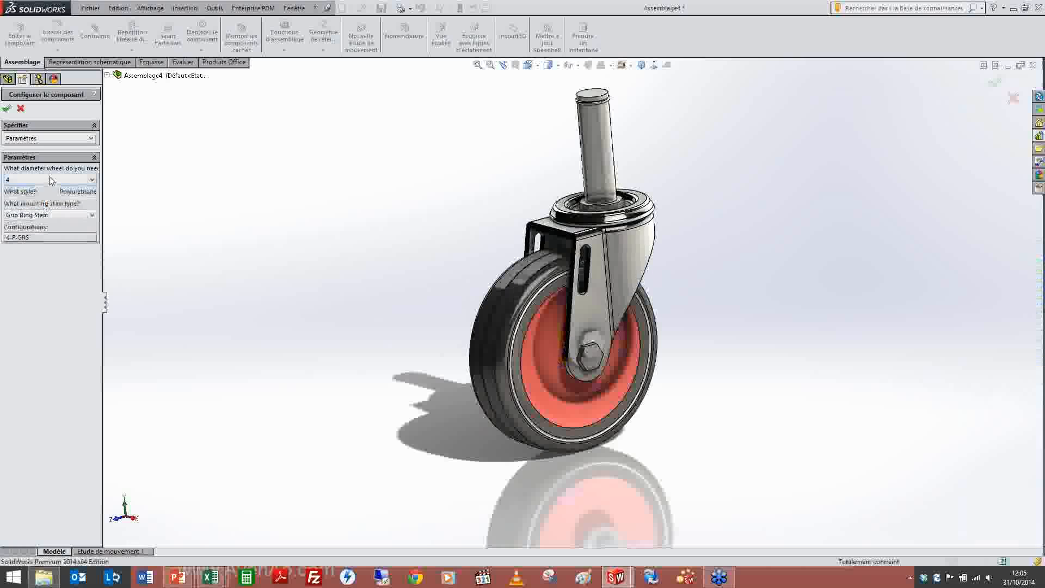
left_click(50, 180)
left_click(44, 215)
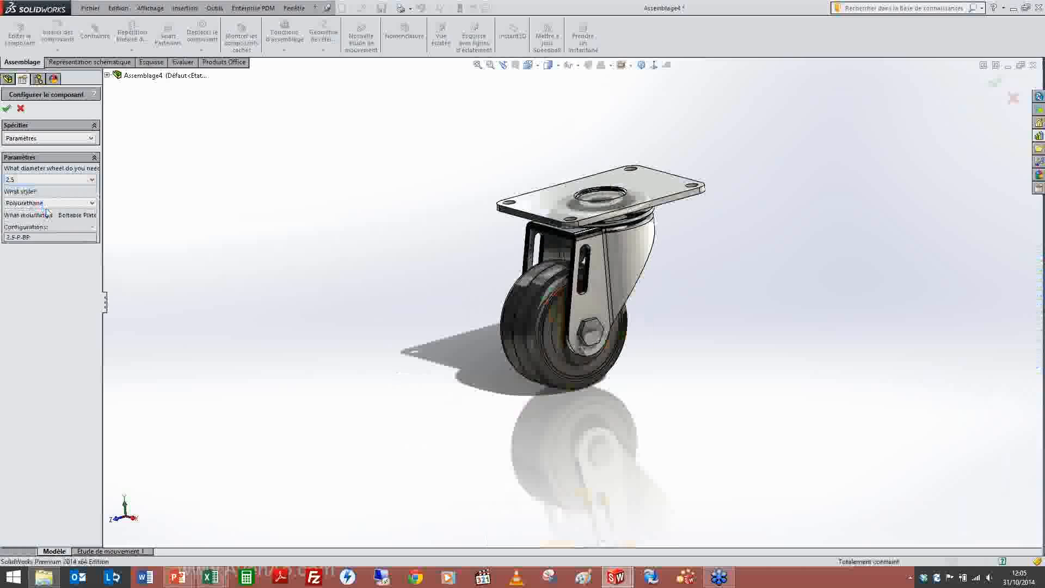
Try the Endura and Rubber styles on the 2.5 wheel and check the matching configuration name.
left_click(48, 203)
left_click(49, 220)
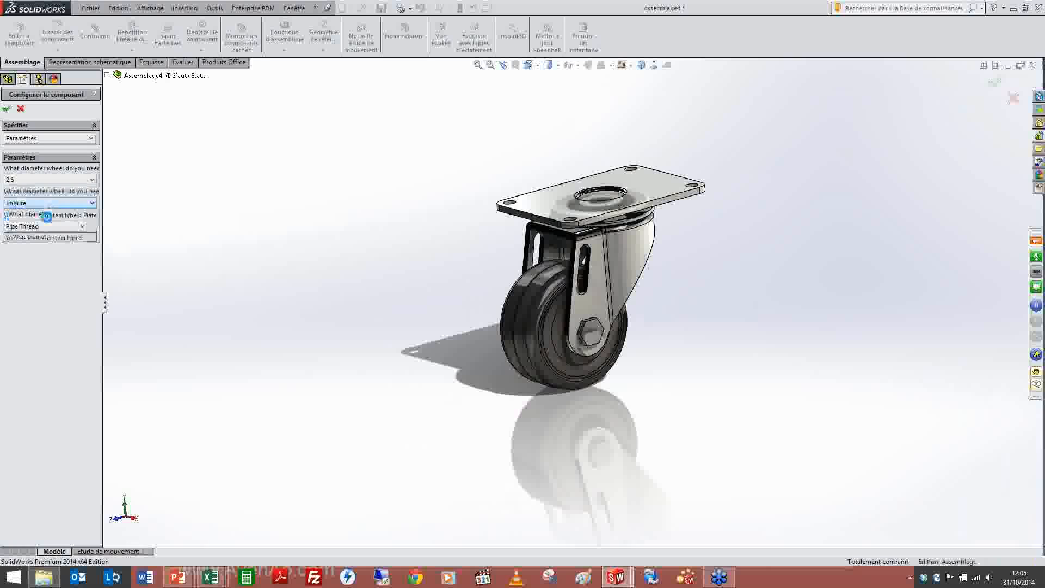
left_click(49, 203)
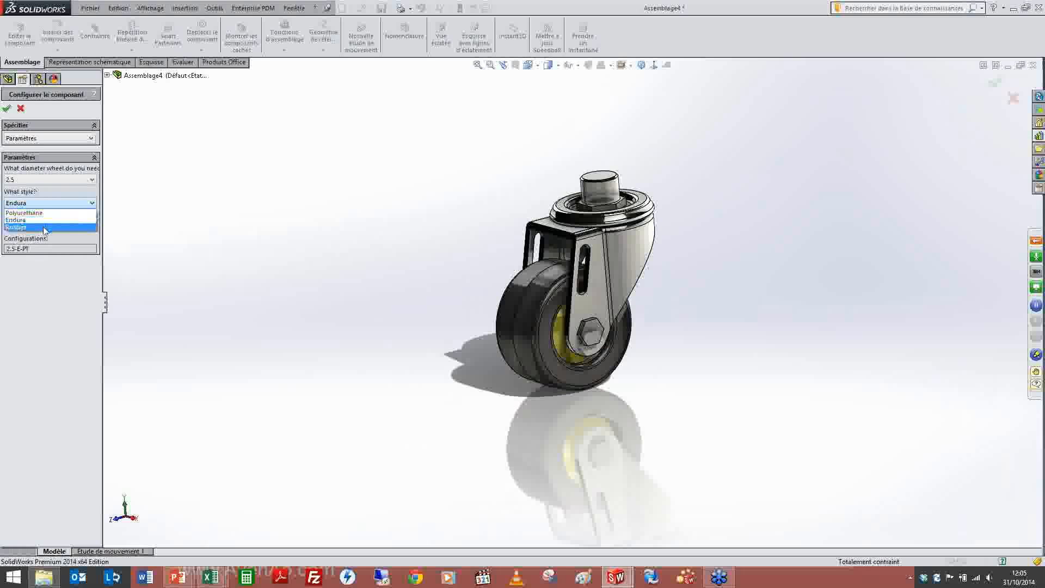
left_click(45, 227)
mouse_move(485, 242)
middle_mouse_down()
mouse_move(492, 233)
mouse_move(474, 243)
middle_mouse_up()
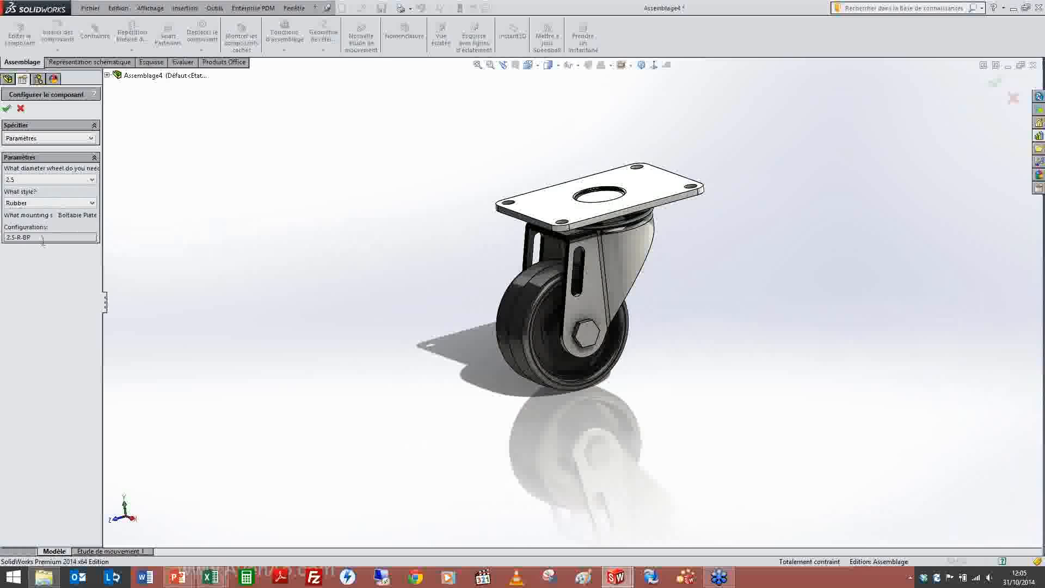
left_click_drag(32, 238, 2, 252)
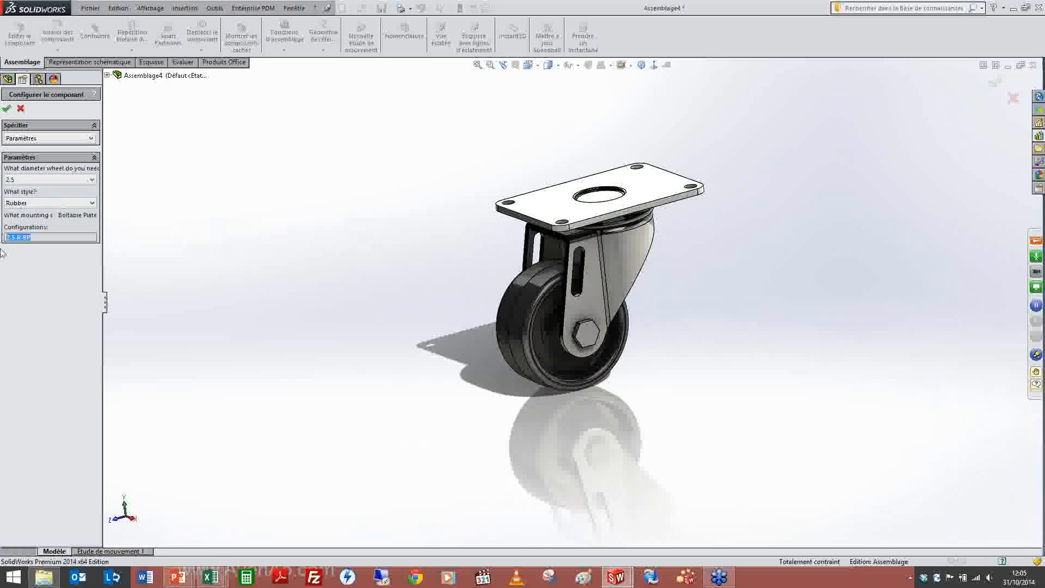
Set the wheel diameter to 3.5 and try the Threaded Stem mounting with the Rubber style.
left_click(64, 206)
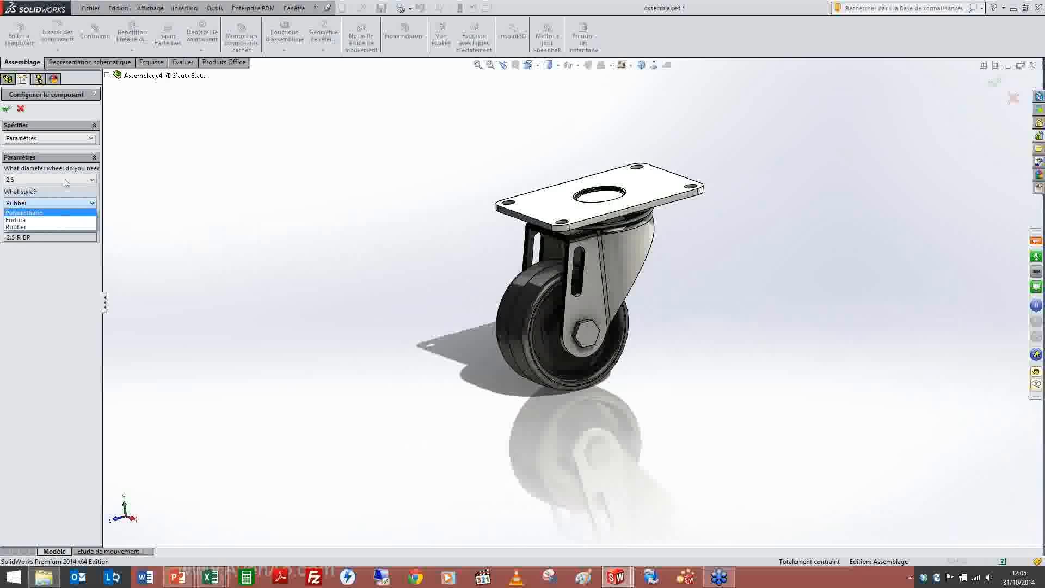
left_click(66, 182)
left_click(66, 180)
left_click(60, 190)
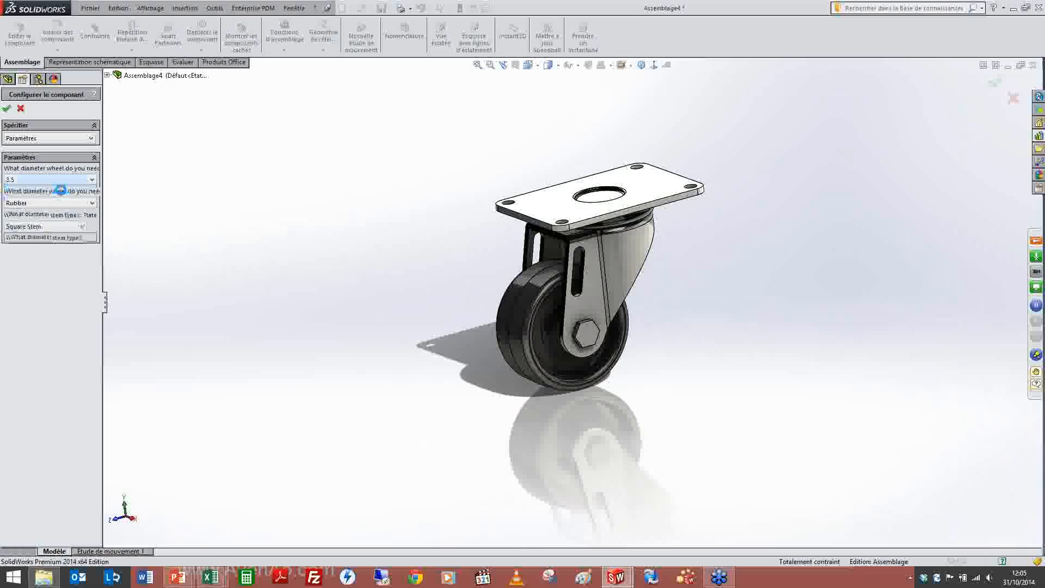
left_click(60, 227)
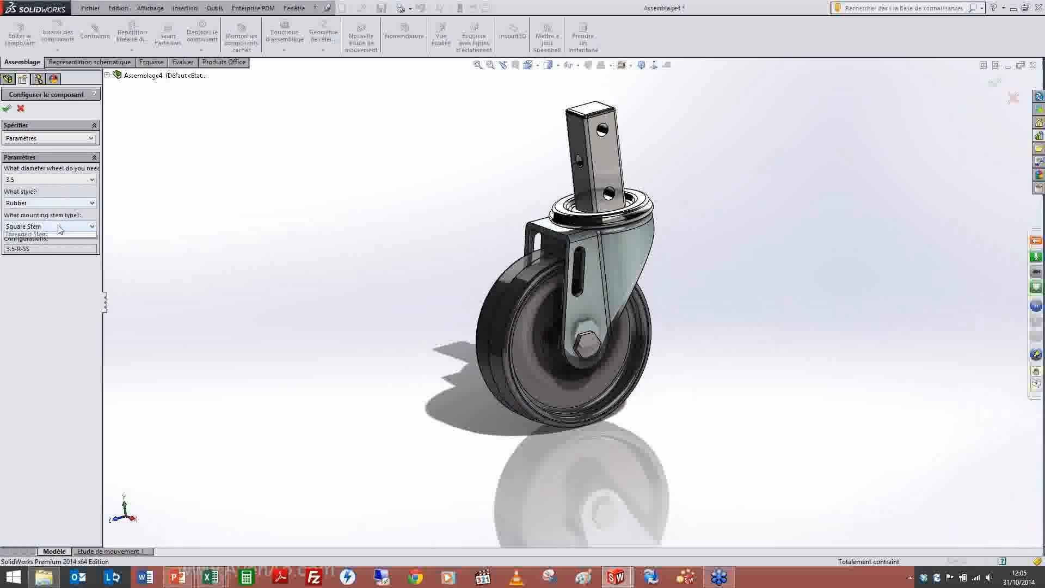
left_click(52, 240)
middle_click_drag(450, 203, 621, 150)
Try other style and mounting stem choices for the 3.5 wheel.
left_click(55, 227)
left_click(44, 204)
left_click(44, 204)
left_click(41, 231)
left_click(43, 227)
left_click(45, 227)
left_click(45, 227)
left_click(46, 229)
Set the wheel diameter to 4, keep the Grip Ring Stem mounting, inspect the stem and accept the component configuration.
left_click(55, 180)
left_click(47, 203)
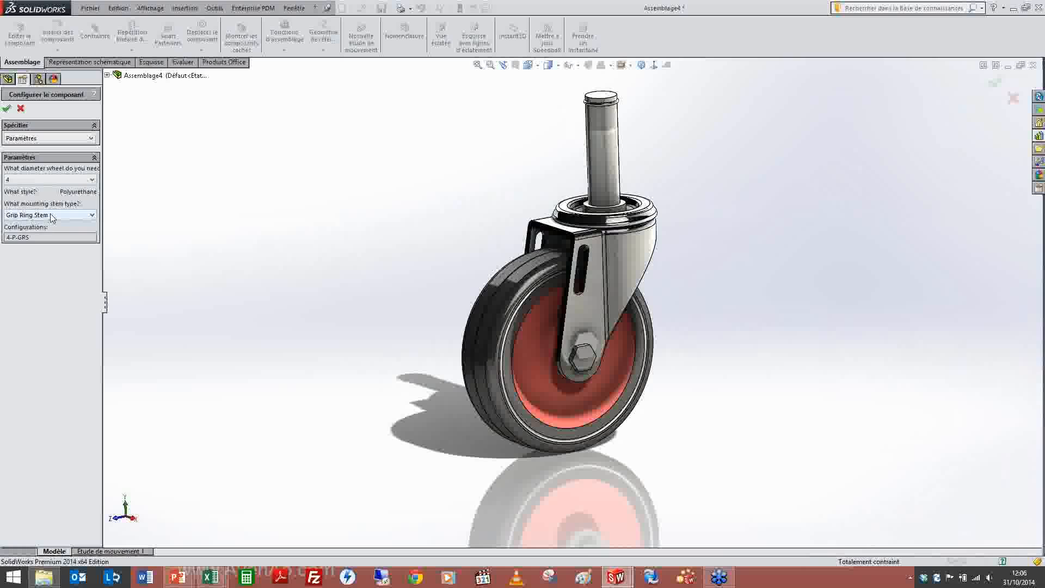
left_click(50, 216)
left_click(515, 154)
middle_click_drag(586, 144, 632, 148)
scroll(588, 147, "down", 6)
middle_click_drag(566, 164, 566, 266)
scroll(544, 280, "up", 3)
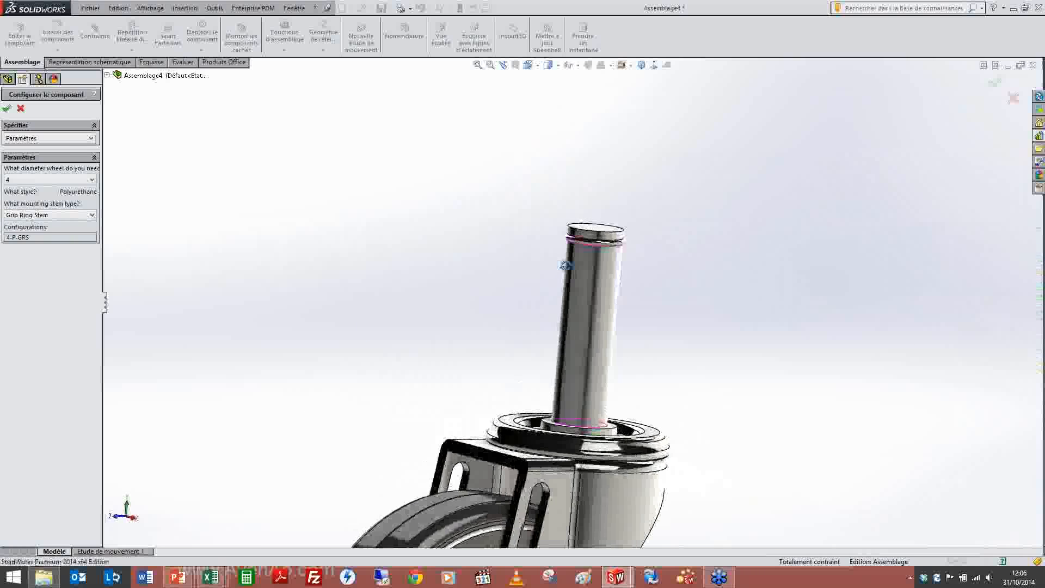
scroll(566, 266, "up", 5)
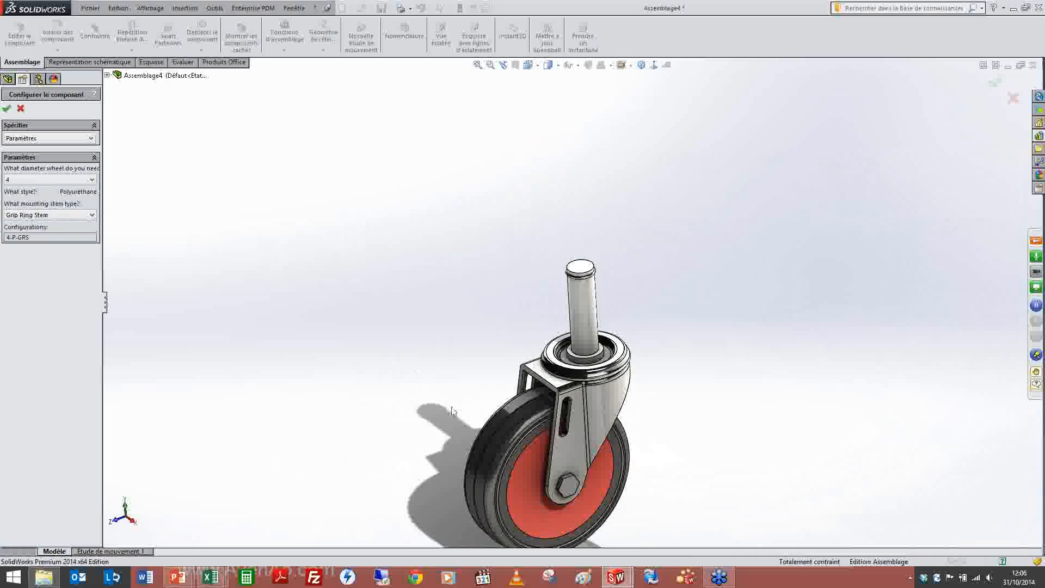
middle_click_drag(527, 433, 575, 400)
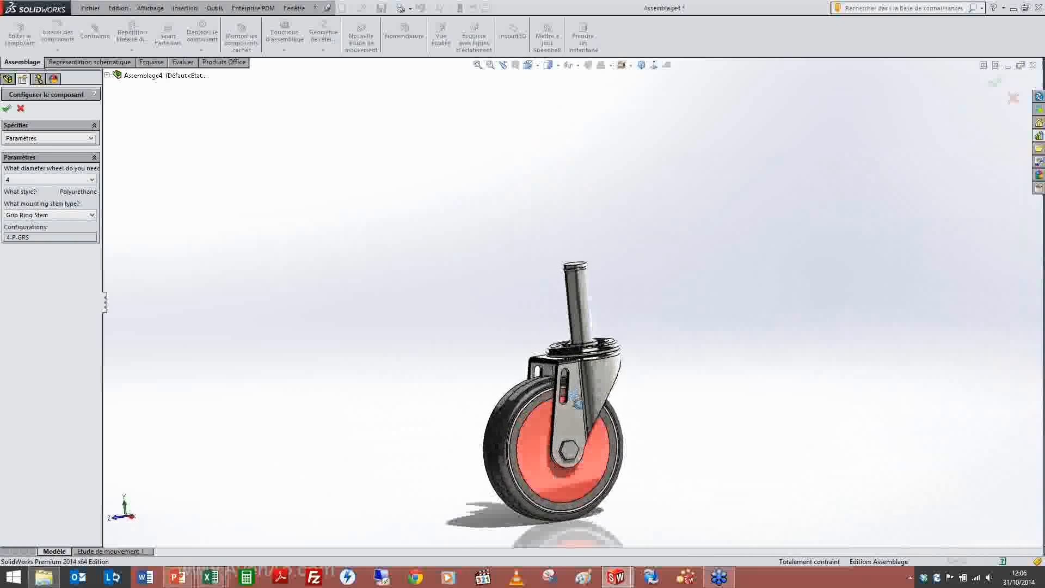
left_click(6, 107)
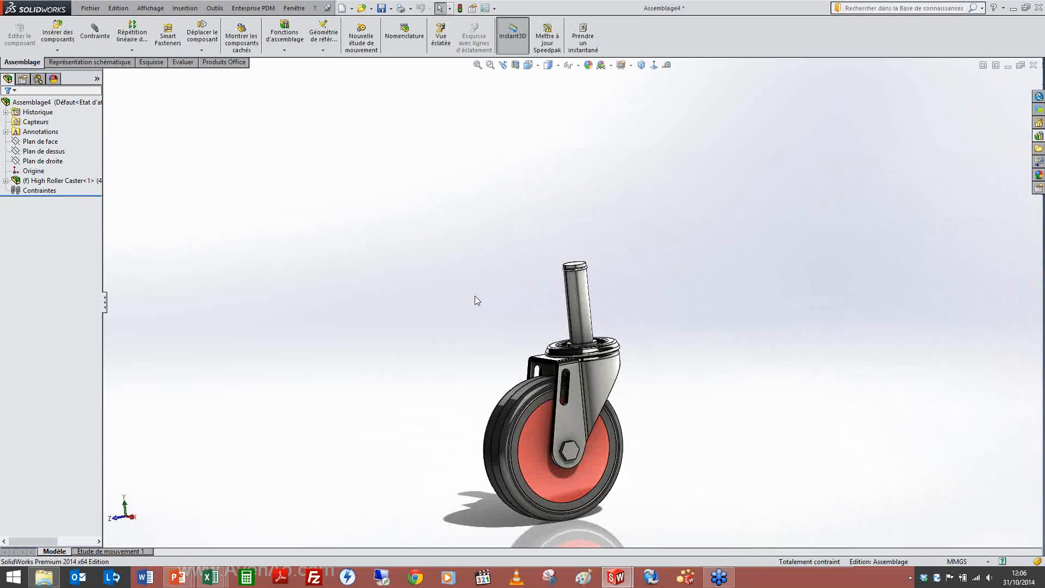
middle_click_drag(492, 331, 536, 336)
scroll(572, 409, "up", 3)
scroll(575, 395, "down", 4)
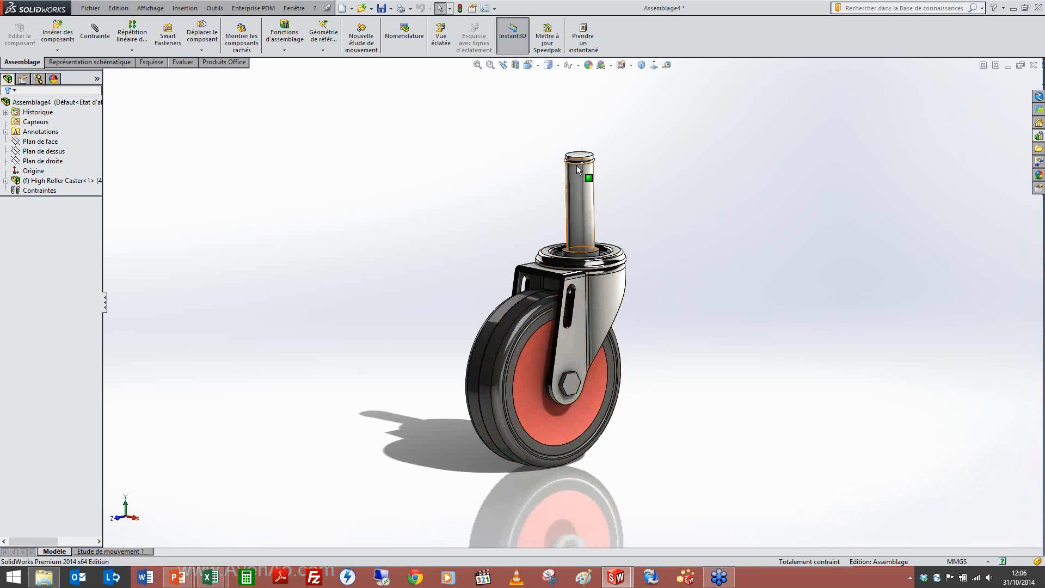
middle_click_drag(630, 309, 612, 415)
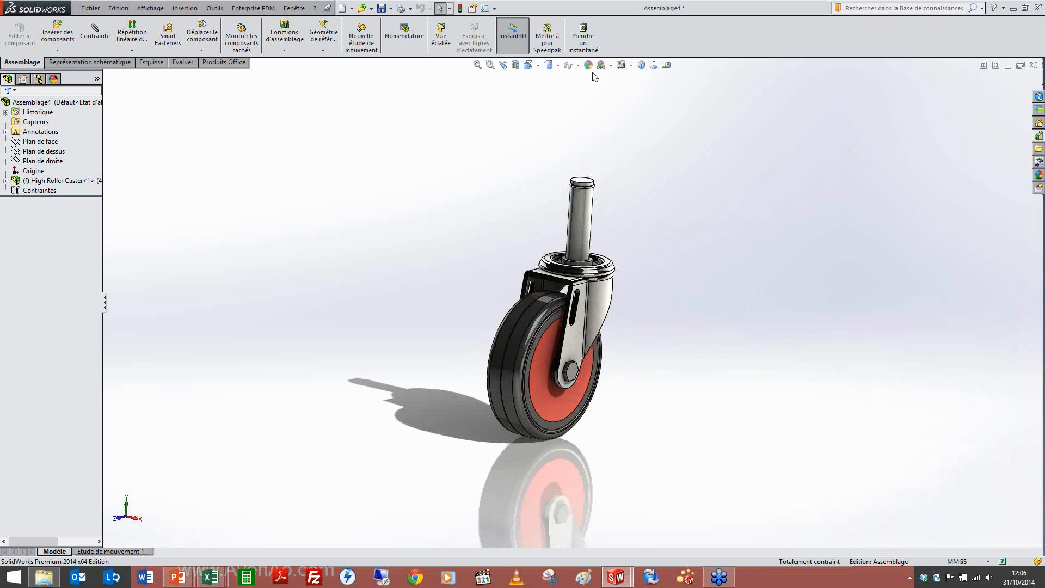
scroll(770, 328, "down", 3)
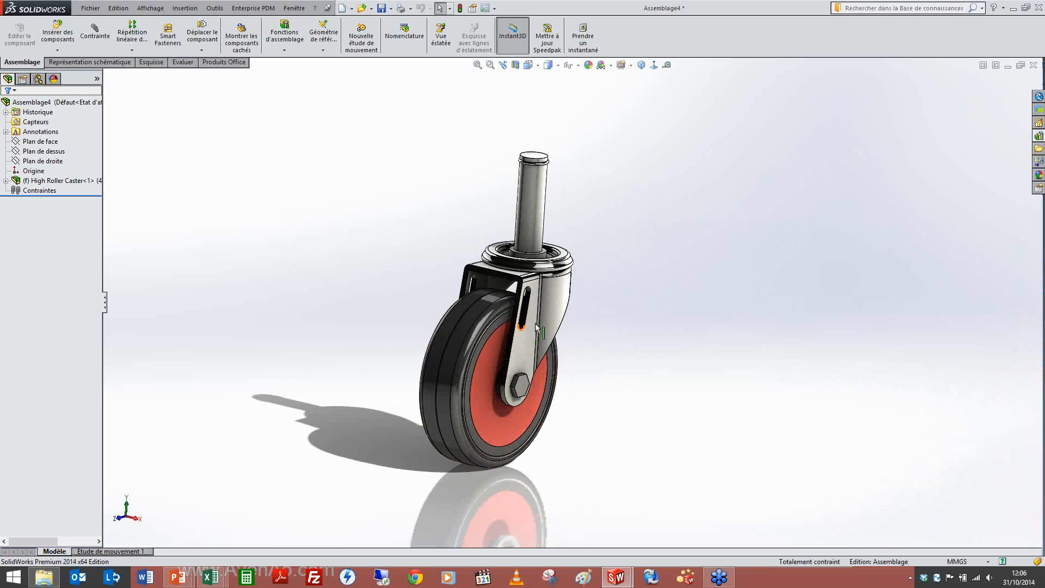
middle_click_drag(606, 146, 400, 180)
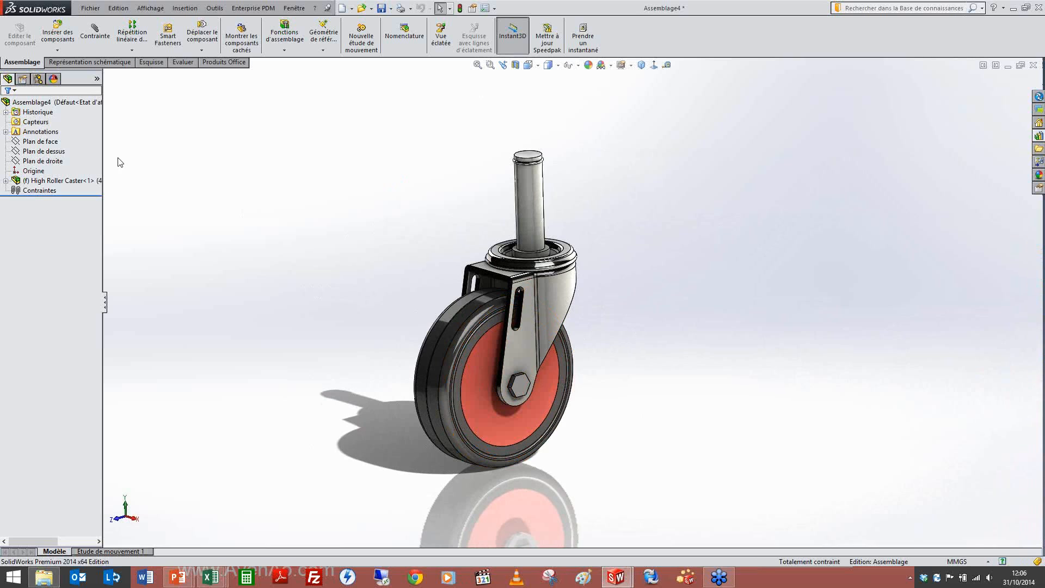
left_click(38, 79)
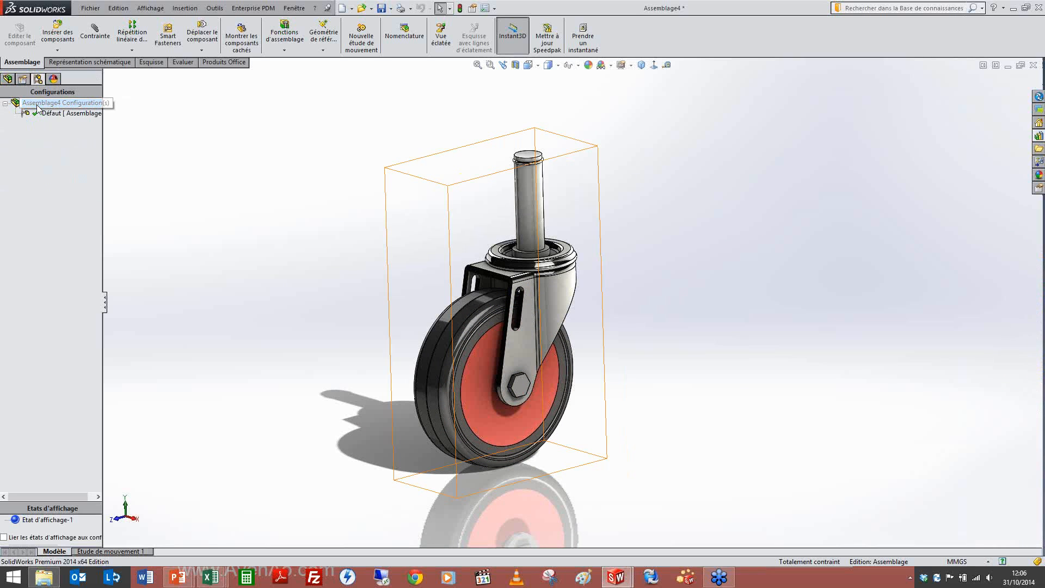
right_click(38, 108)
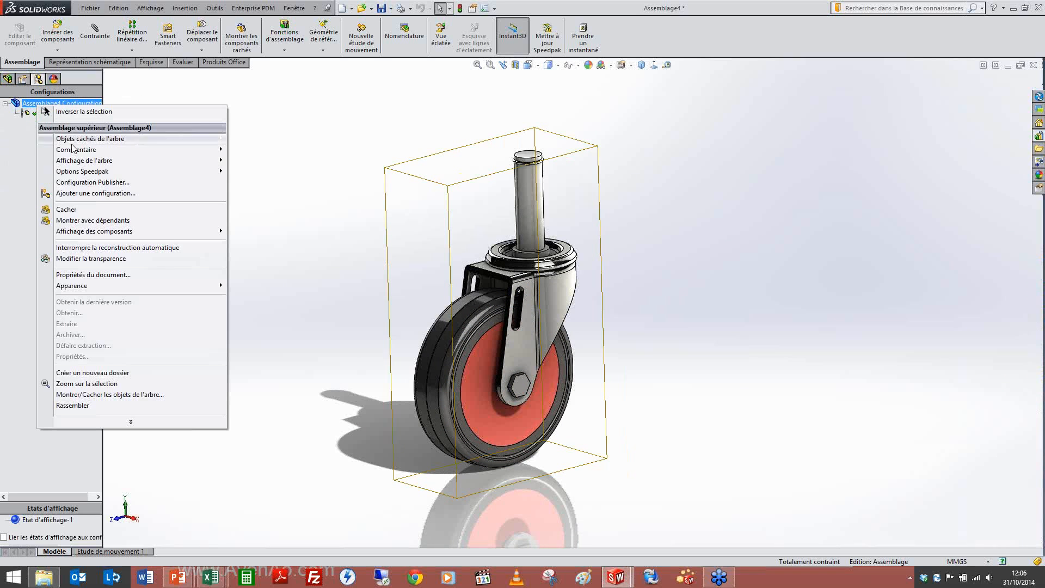
left_click(12, 166)
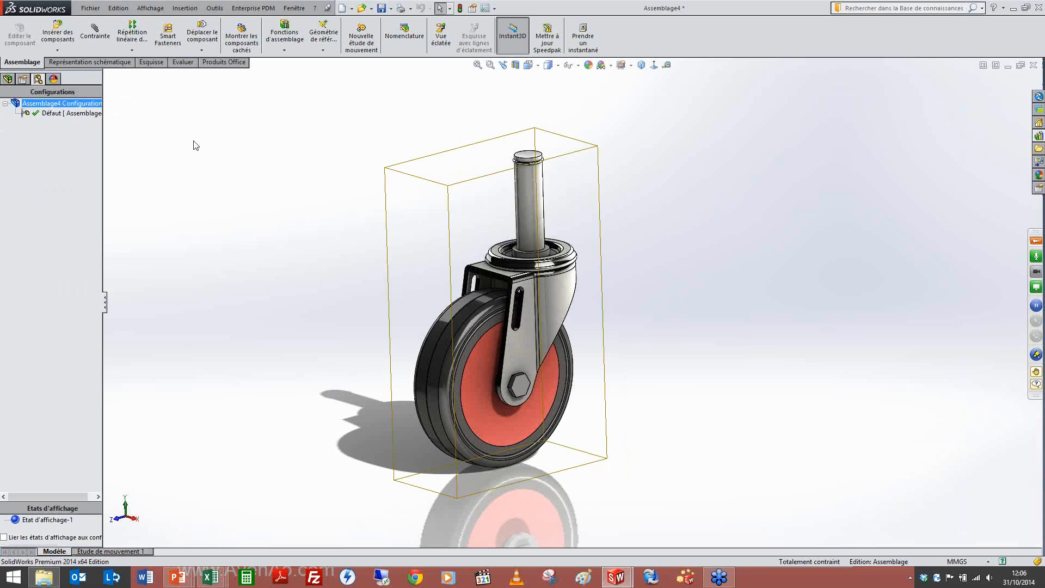
Close the test assembly, then open the High Roller Caster's PropertyManager definition in the Configuration Publisher, view it and close it.
left_click(1034, 65)
left_click(203, 169)
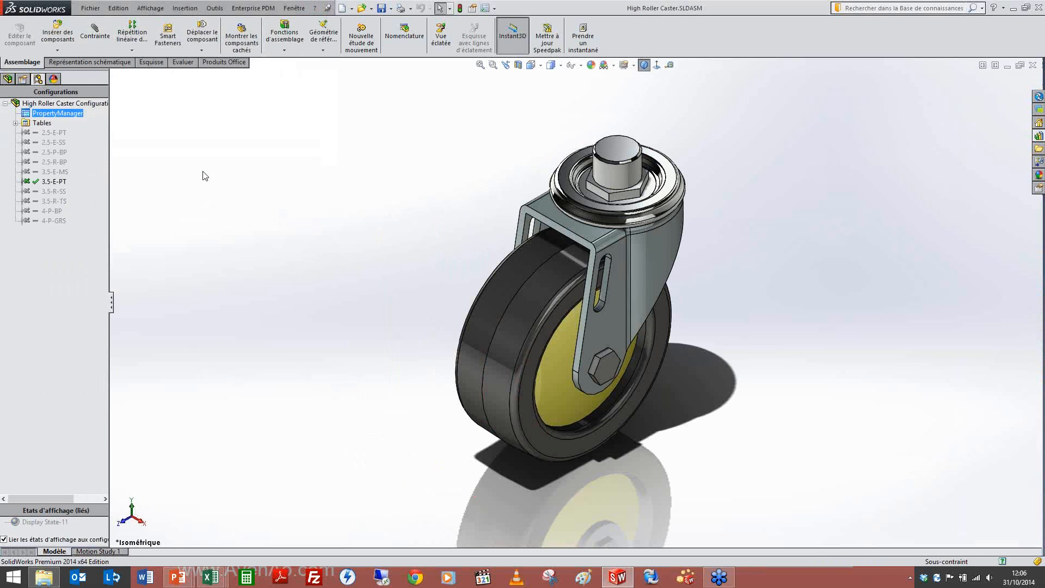
right_click(56, 115)
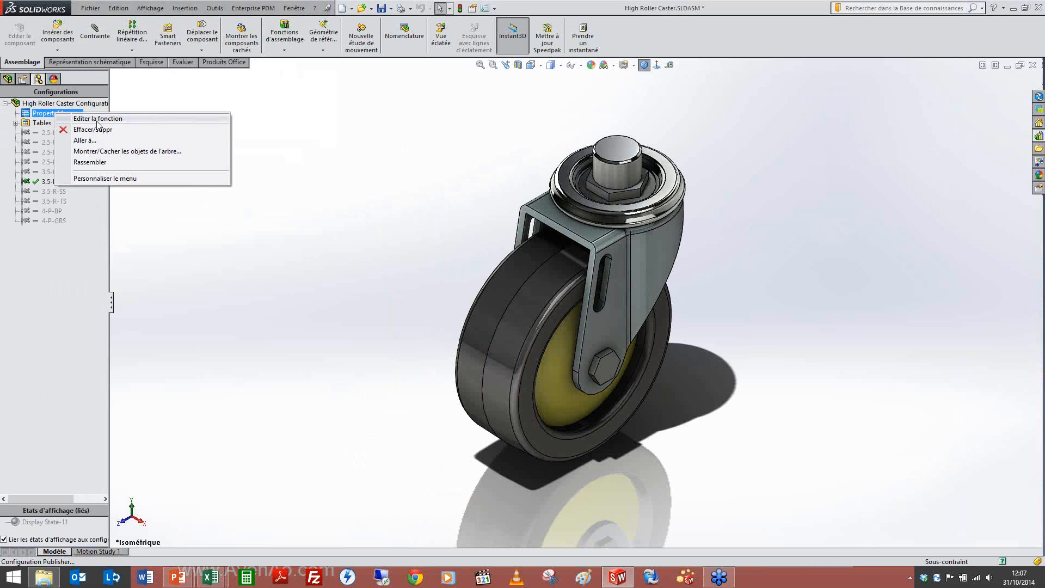
left_click(99, 121)
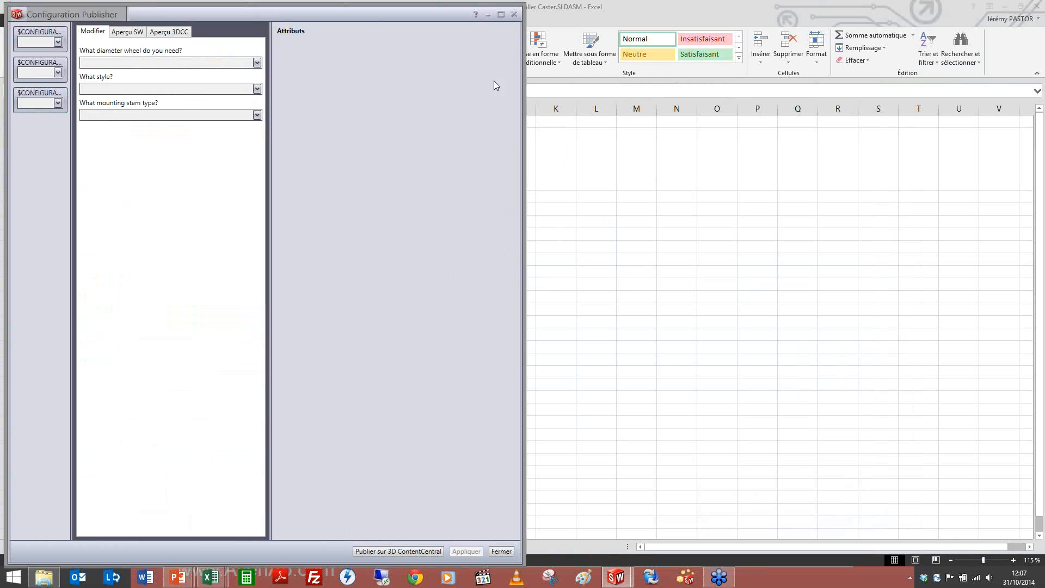
left_click(517, 16)
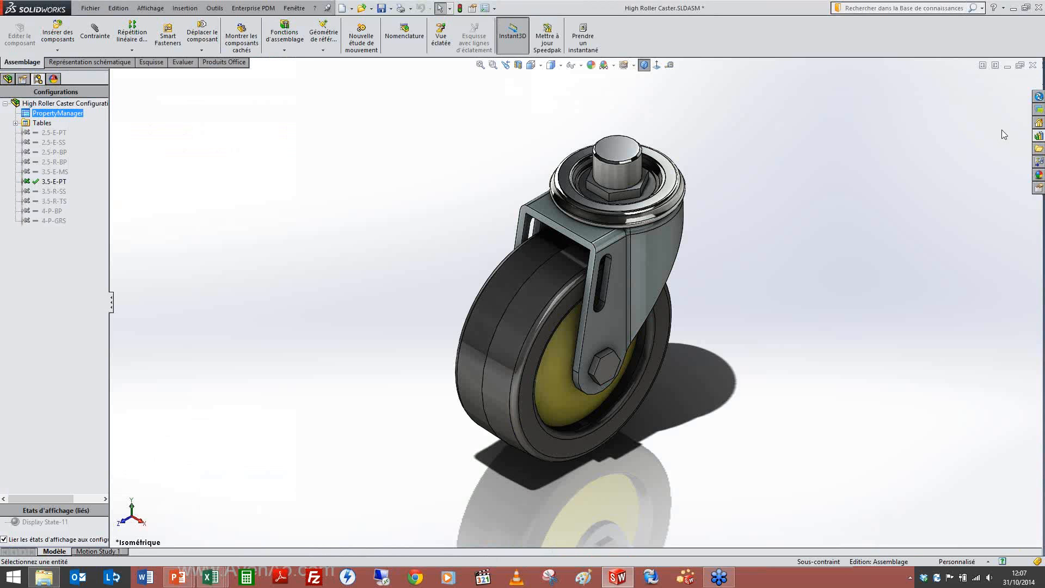
Examine the user library and supplier content categories of 3D ContentCentral in the design library.
left_click(1039, 136)
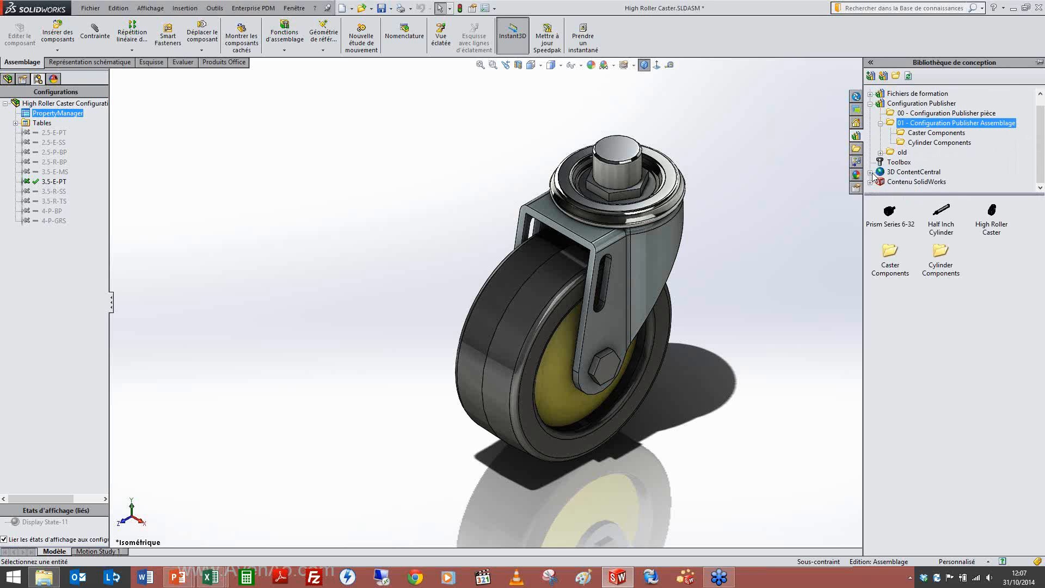
left_click(871, 172)
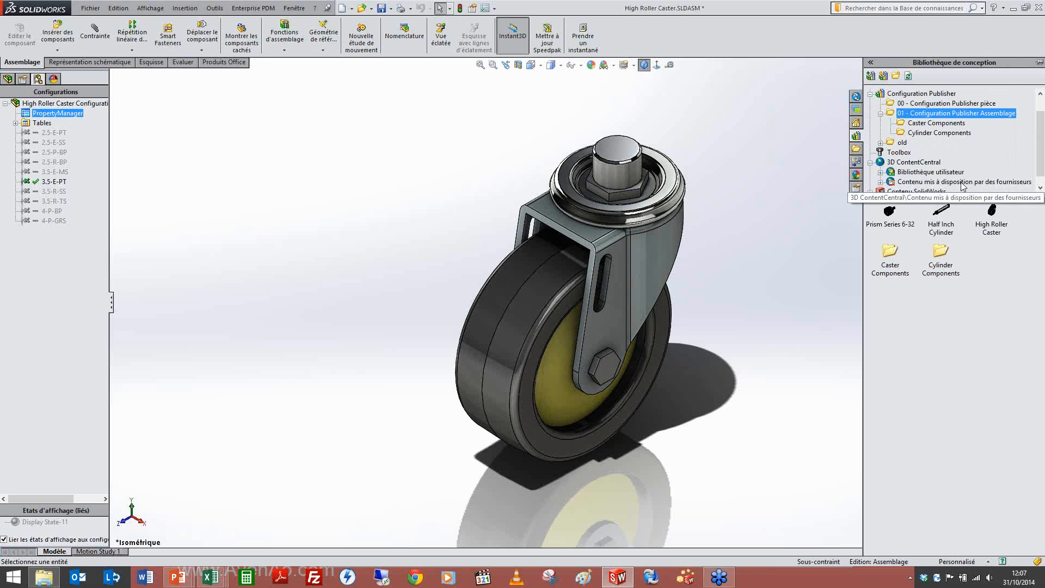
left_click(871, 95)
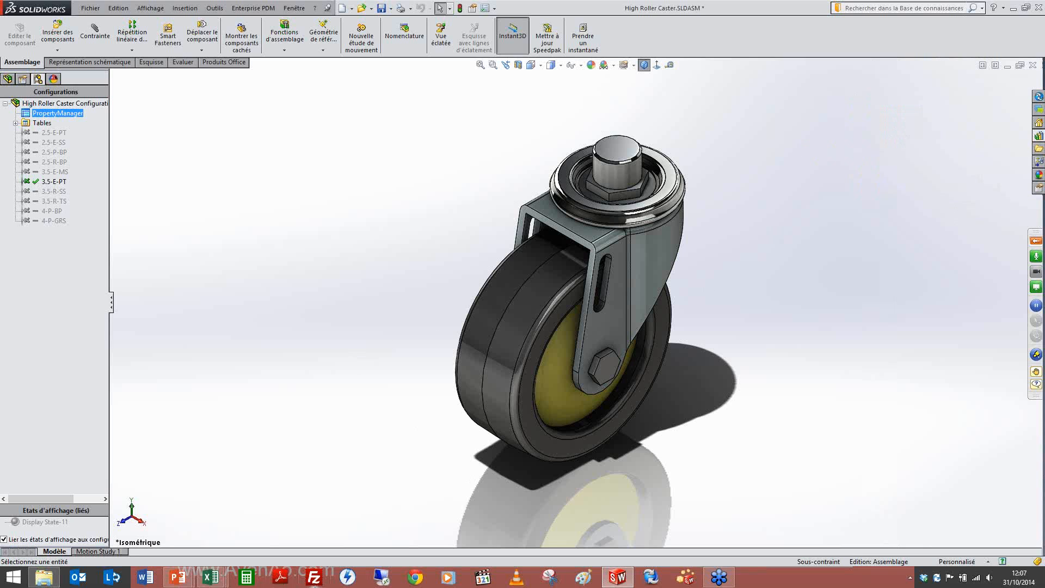
Switch to the PowerPoint slideshow and advance to the 3D Content Central example slide.
mouse_move(177, 577)
left_click(220, 524)
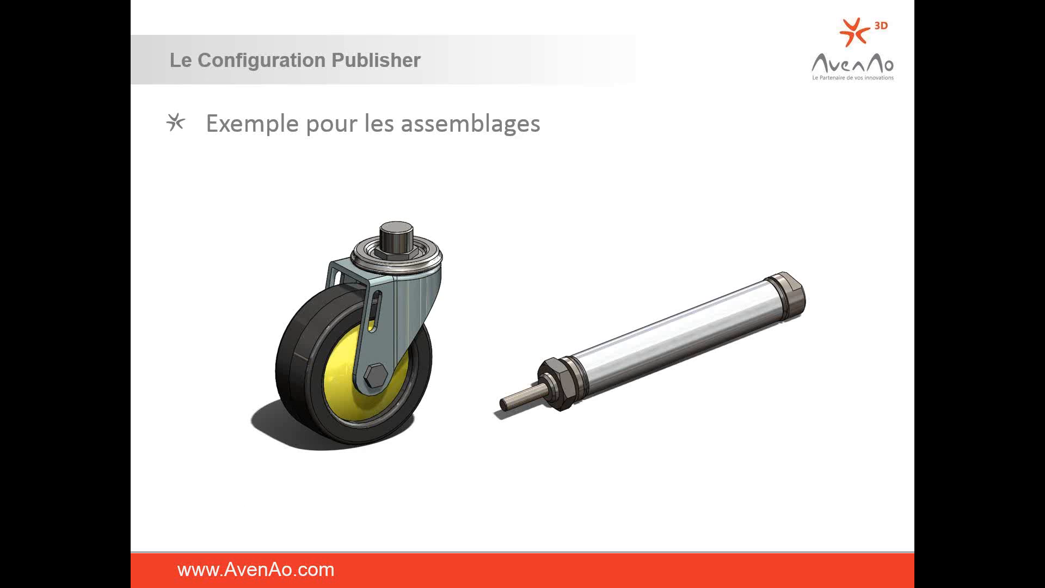
key("Right")
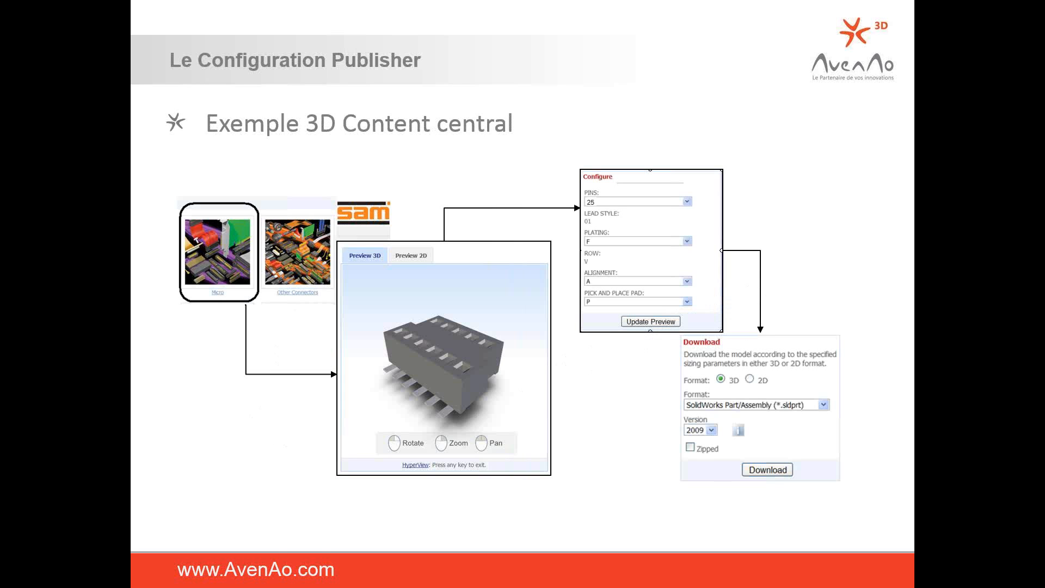